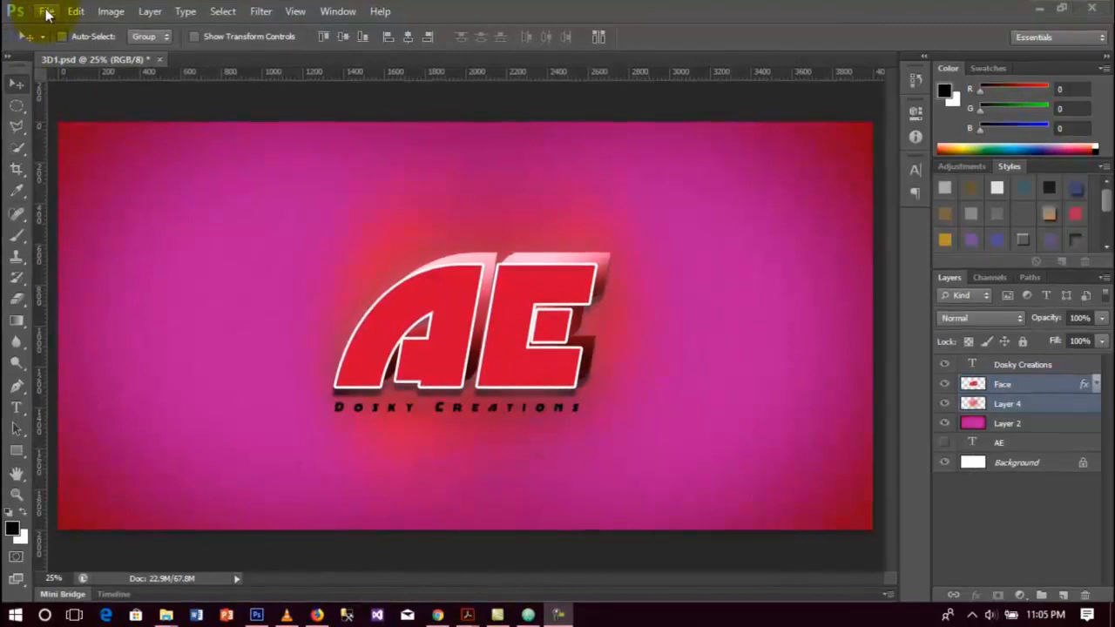
# Create a new 4000 × 2000 pixel RGB document at 72 pixels/inch with a white background.
pyautogui.click(76, 33)
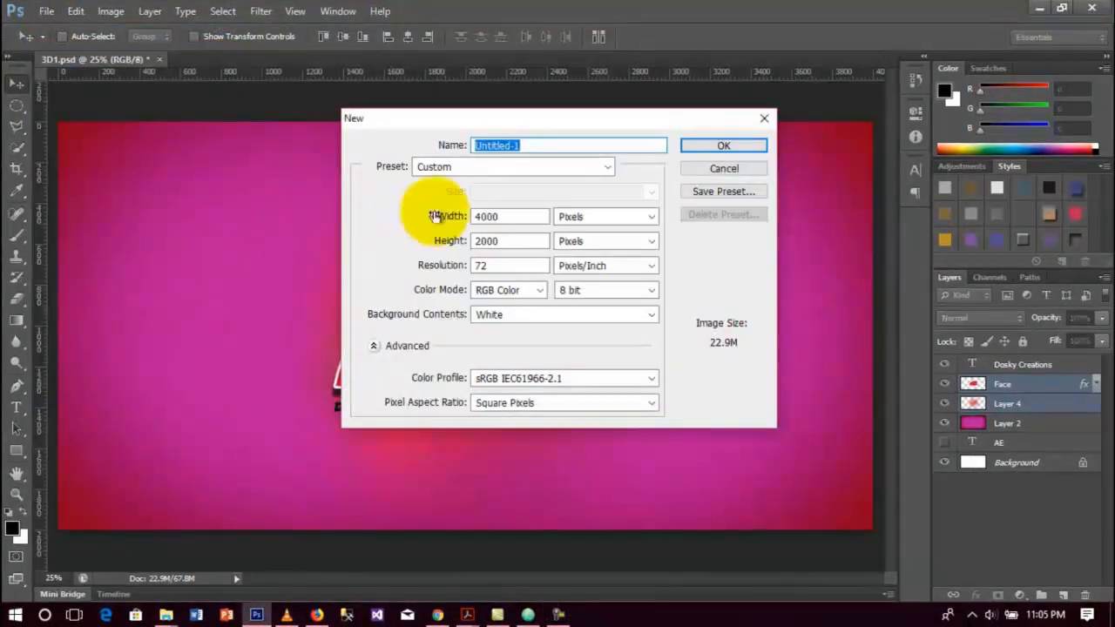
pyautogui.doubleClick(486, 216)
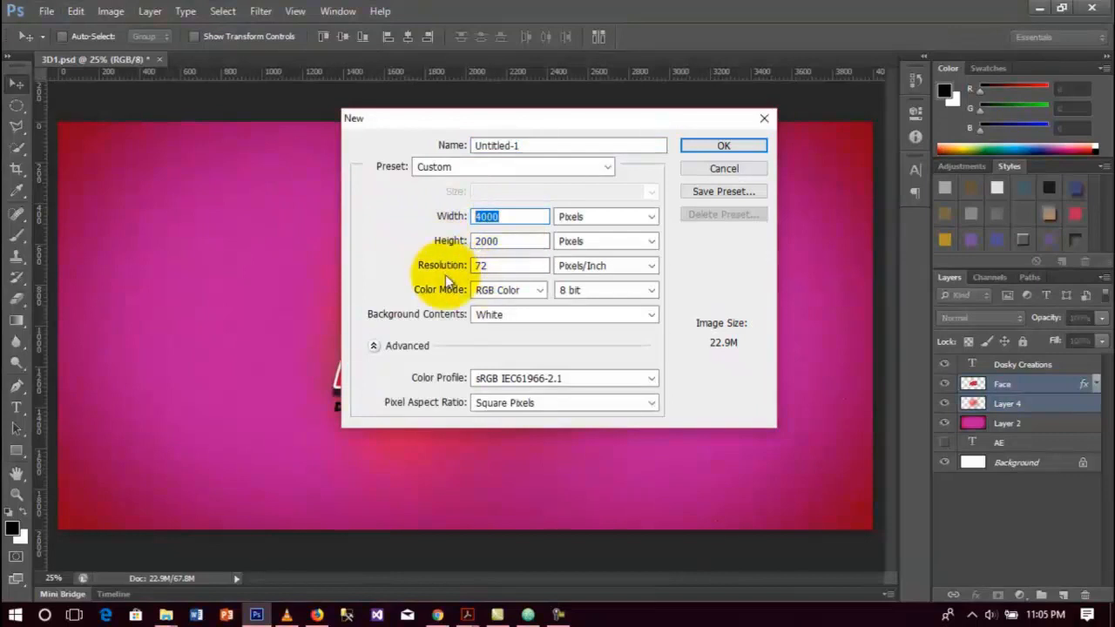
pyautogui.click(713, 142)
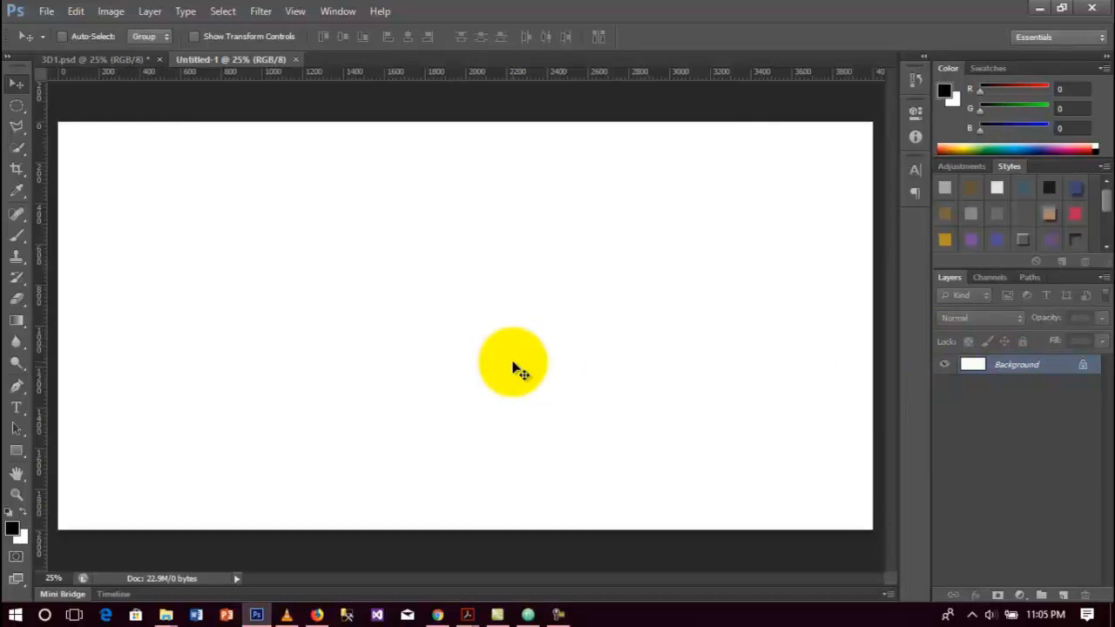
# Add the text "AE" to the blank canvas in black with the Type tool at 72 pt.
pyautogui.click(17, 406)
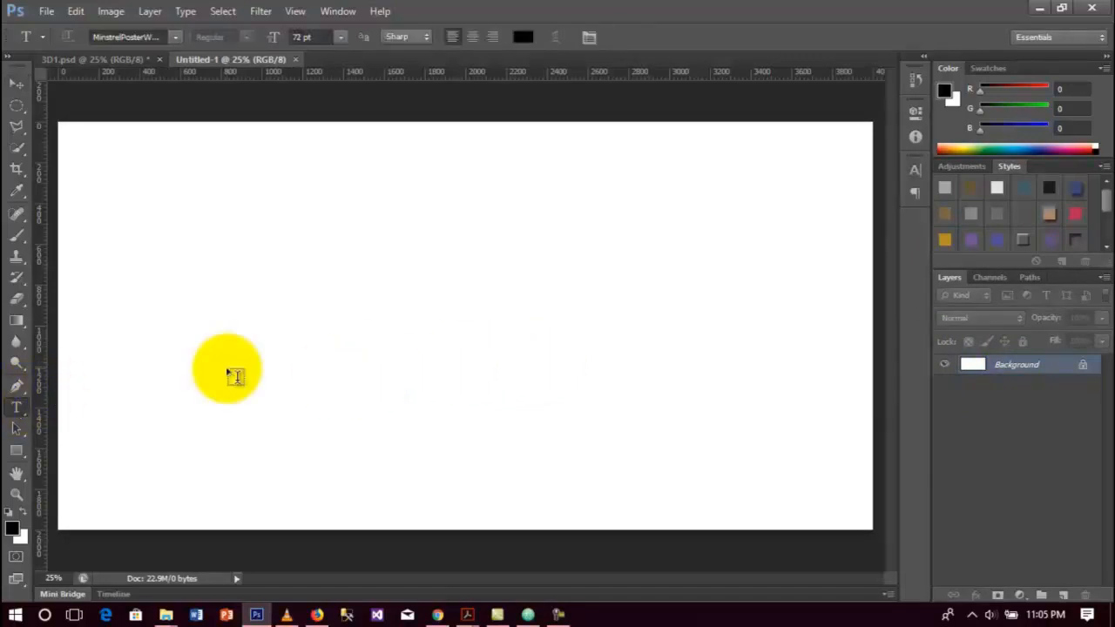
pyautogui.click(284, 320)
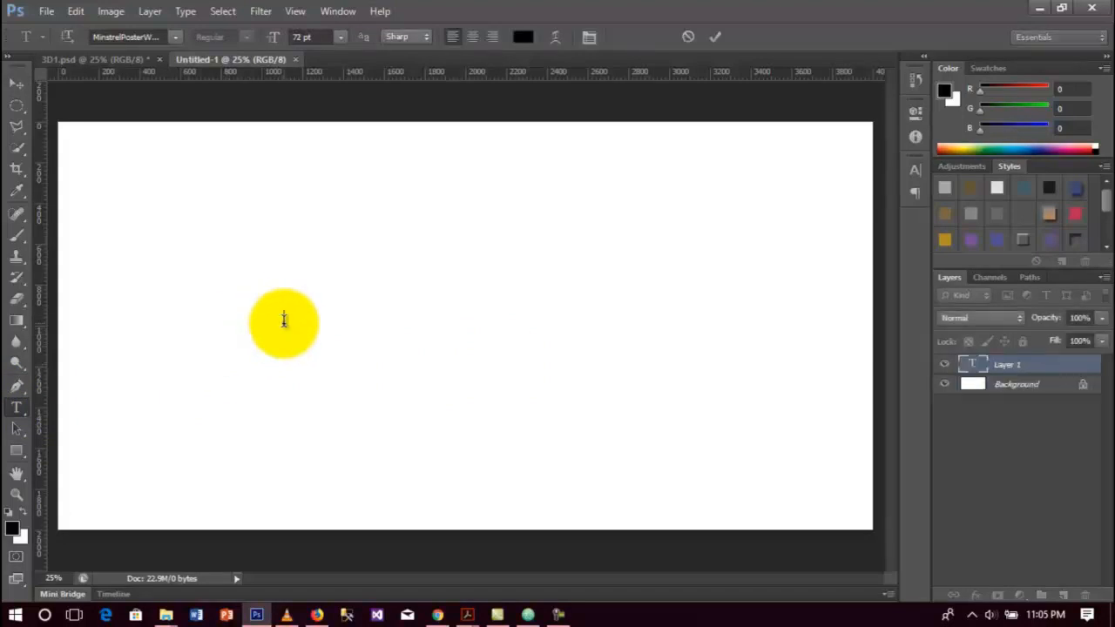
pyautogui.write('AE')
pyautogui.click(716, 39)
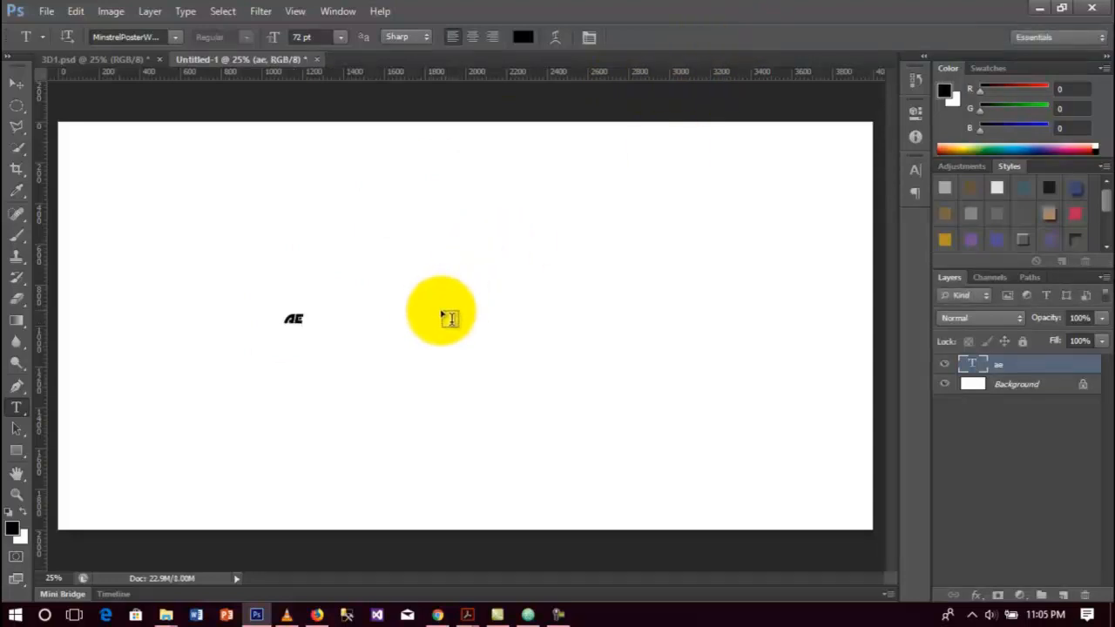
# Enlarge the AE text to 1148 pt, keeping the faux italic style on.
pyautogui.click(913, 170)
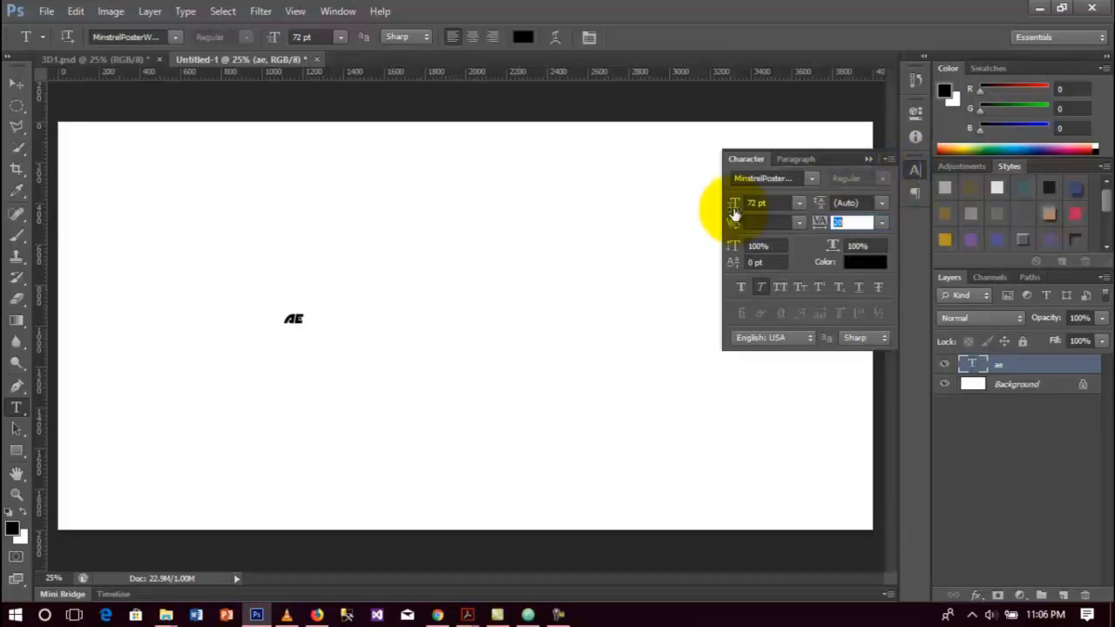
pyautogui.moveTo(734, 213); pyautogui.dragTo(938, 216)
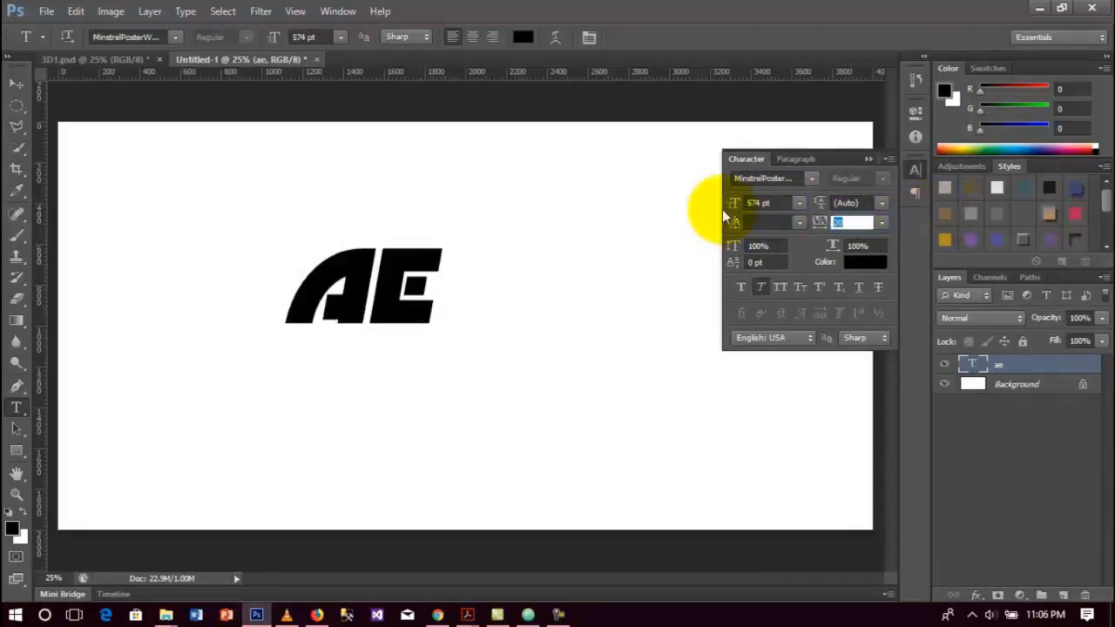
pyautogui.moveTo(724, 209); pyautogui.dragTo(928, 217)
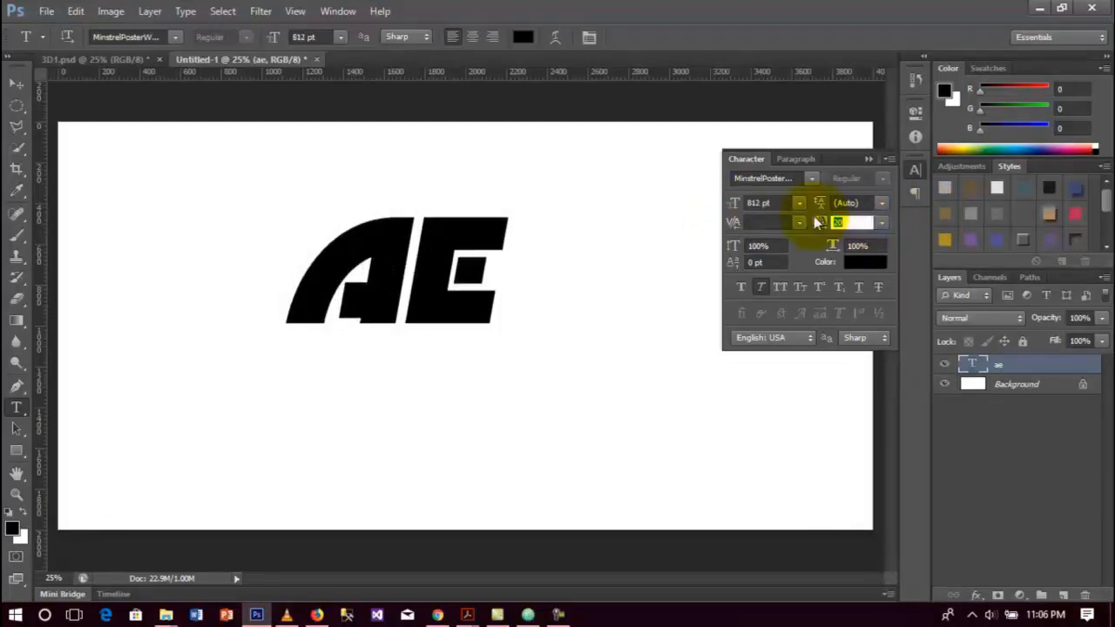
pyautogui.moveTo(732, 214); pyautogui.dragTo(947, 214)
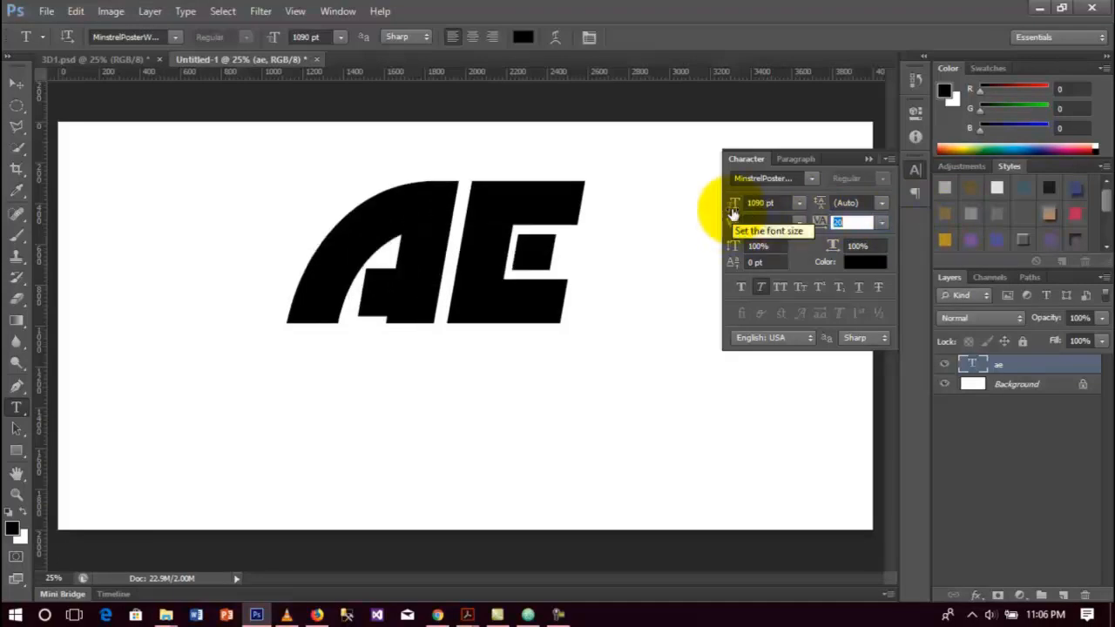
pyautogui.moveTo(734, 214); pyautogui.dragTo(778, 214)
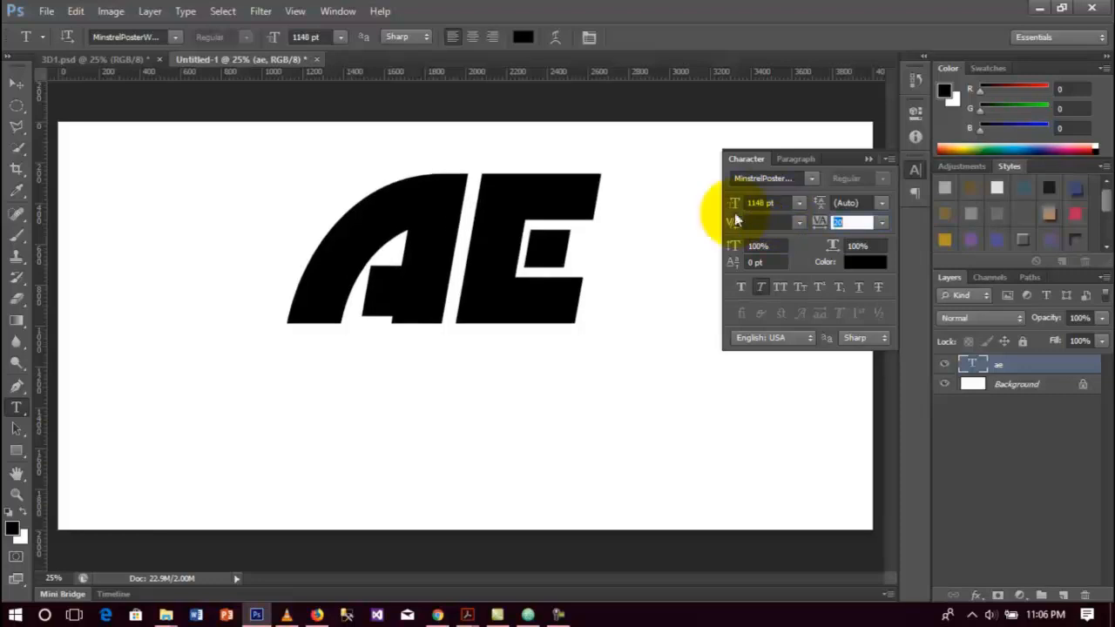
pyautogui.click(759, 286)
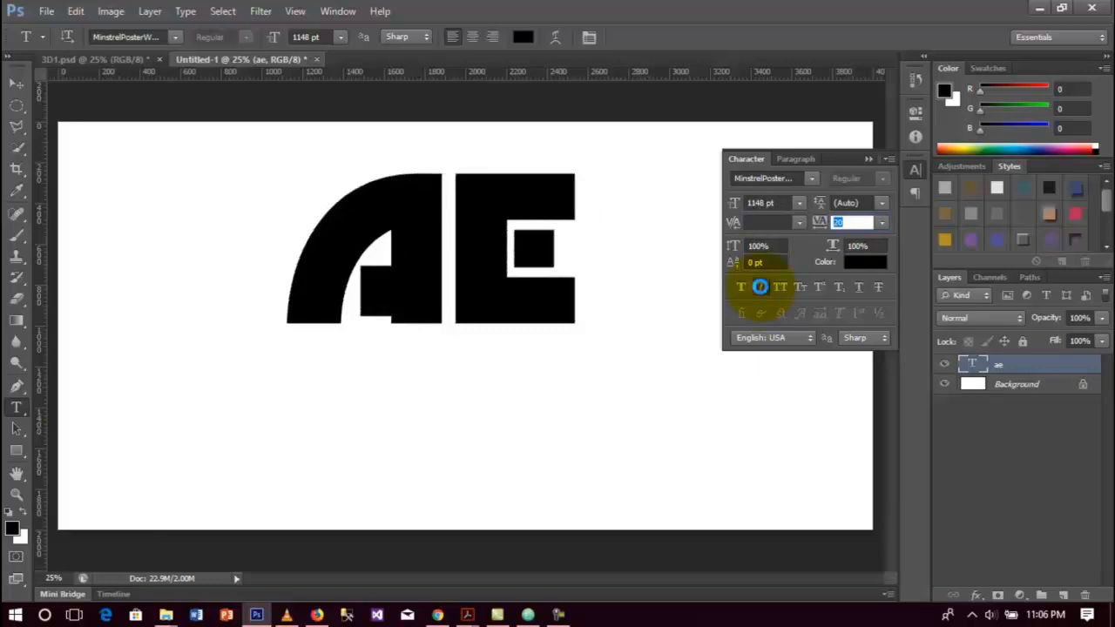
pyautogui.click(761, 287)
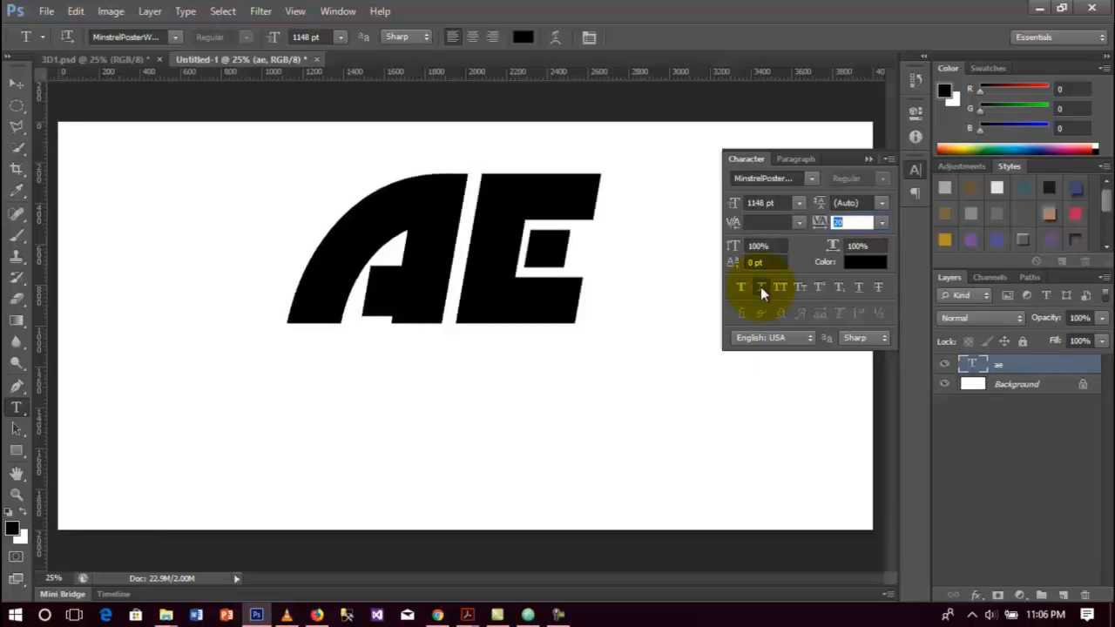
pyautogui.click(868, 159)
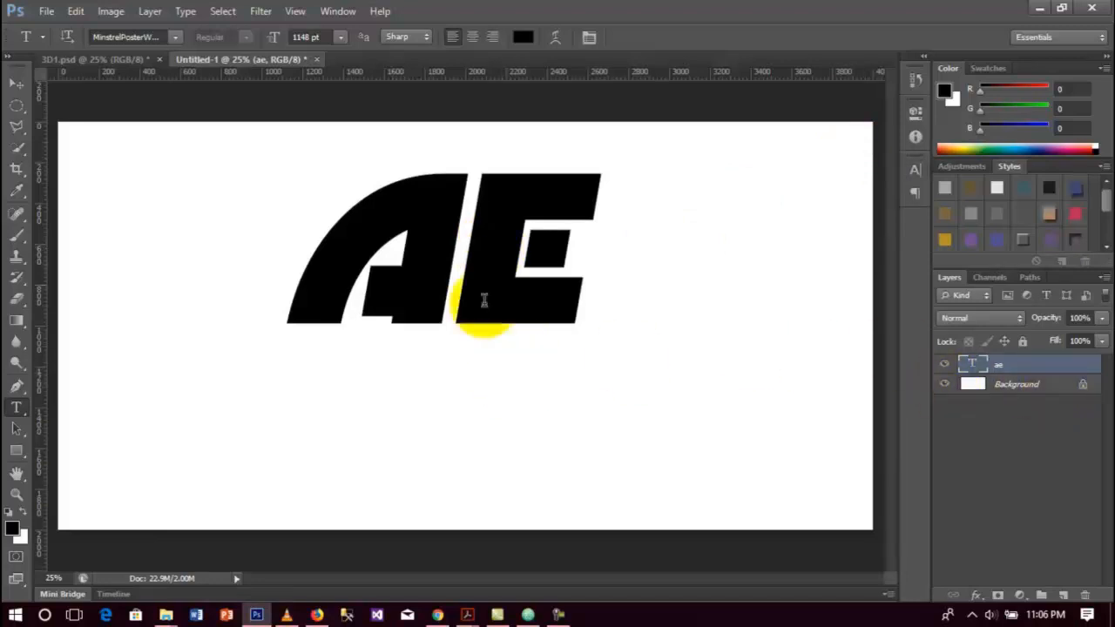
# Centre the AE text vertically and horizontally on the Background layer.
pyautogui.click(16, 84)
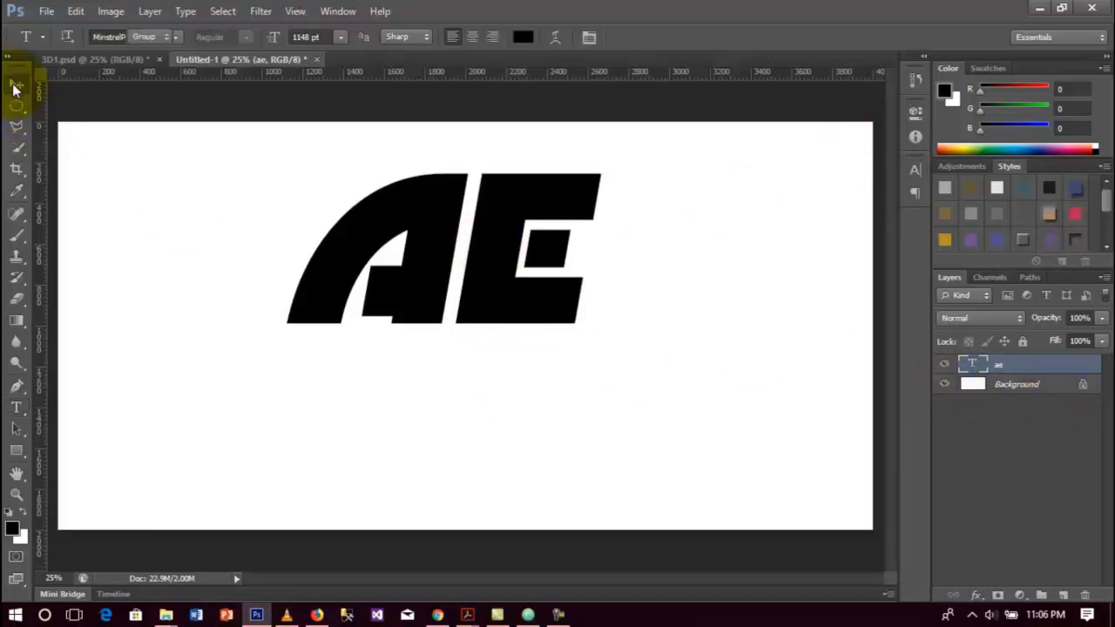
pyautogui.keyDown('shift'); pyautogui.click(1057, 393); pyautogui.keyUp('shift')
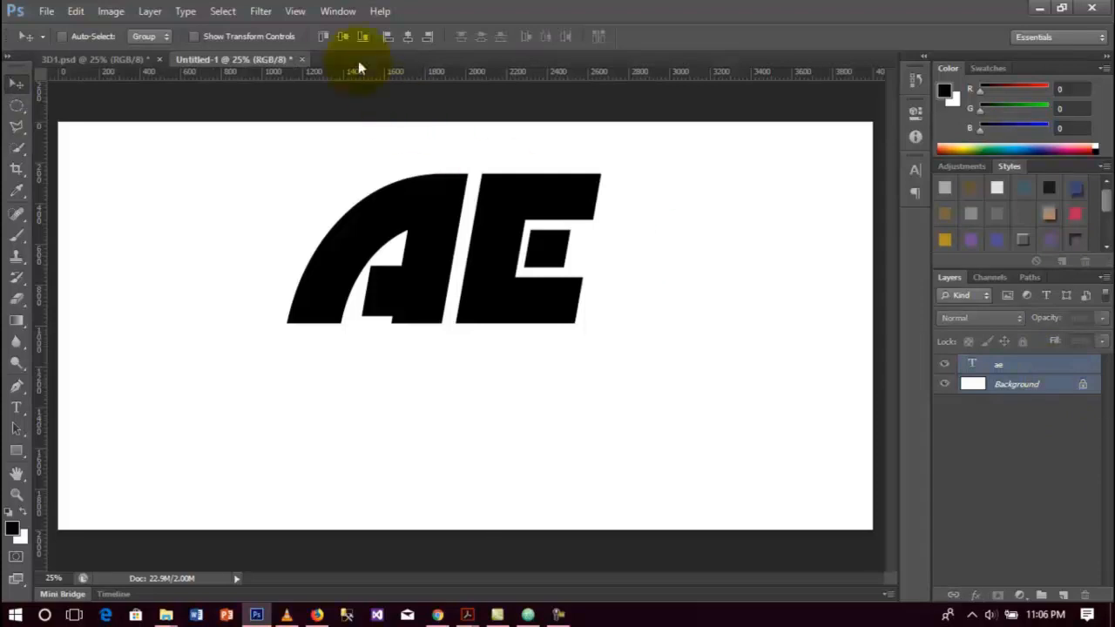
pyautogui.click(343, 37)
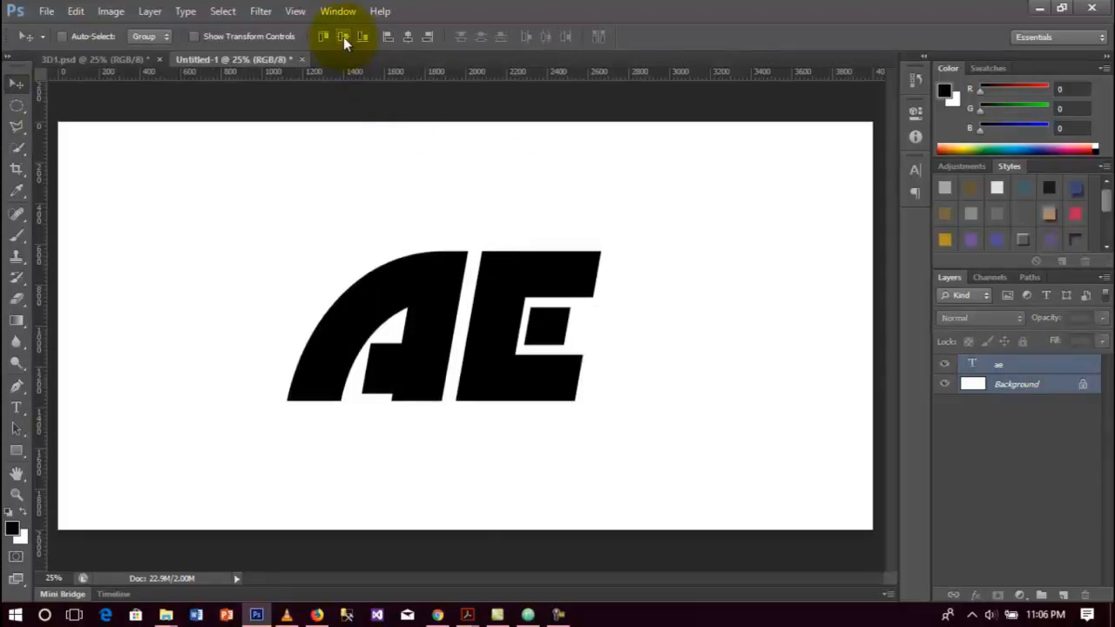
pyautogui.click(411, 38)
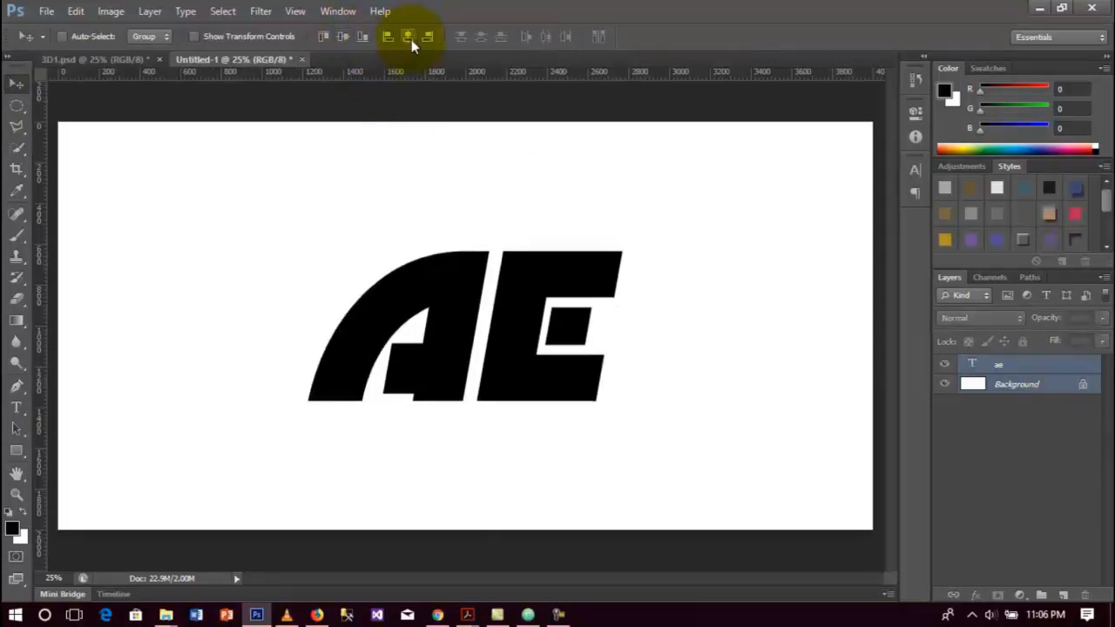
# Duplicate the ae text layer and rename the copy "Face 1".
pyautogui.click(1073, 370)
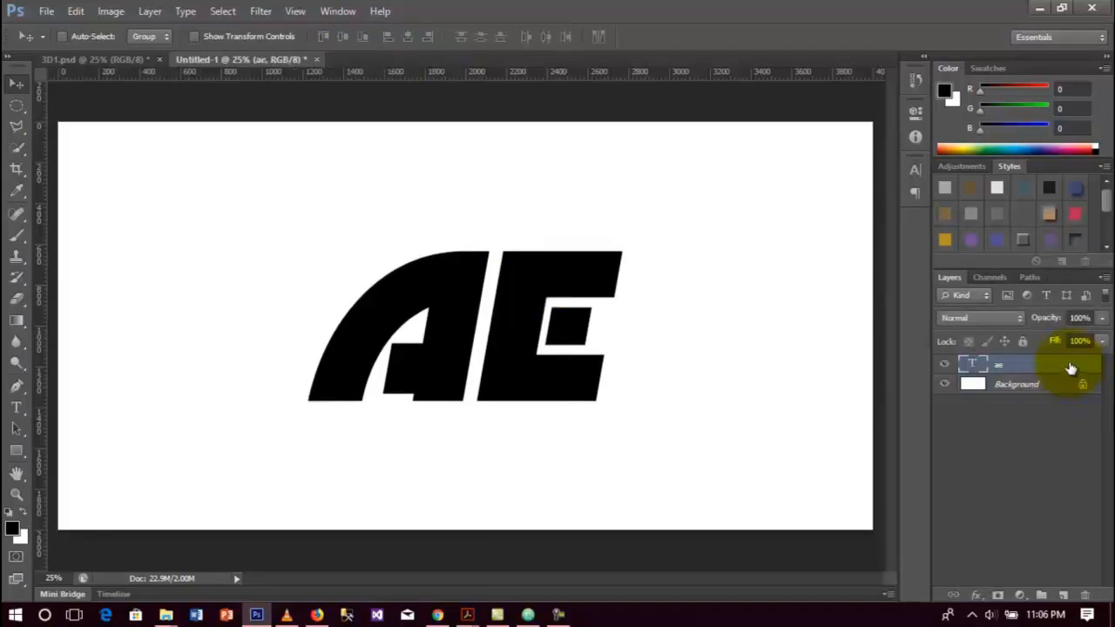
pyautogui.moveTo(1071, 369); pyautogui.dragTo(1067, 593)
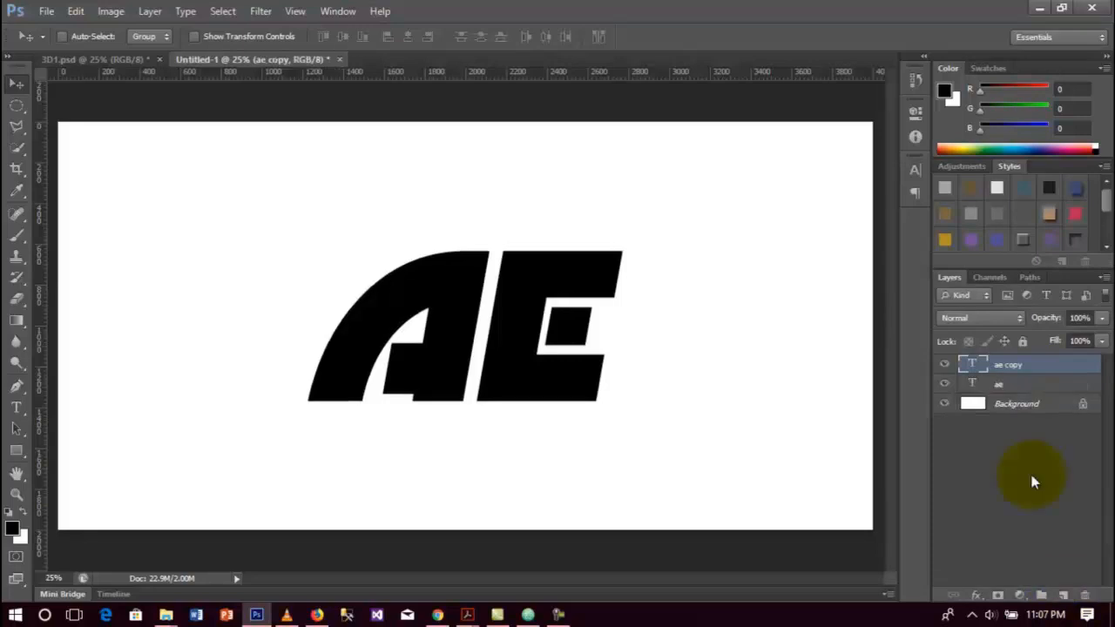
pyautogui.doubleClick(1007, 366)
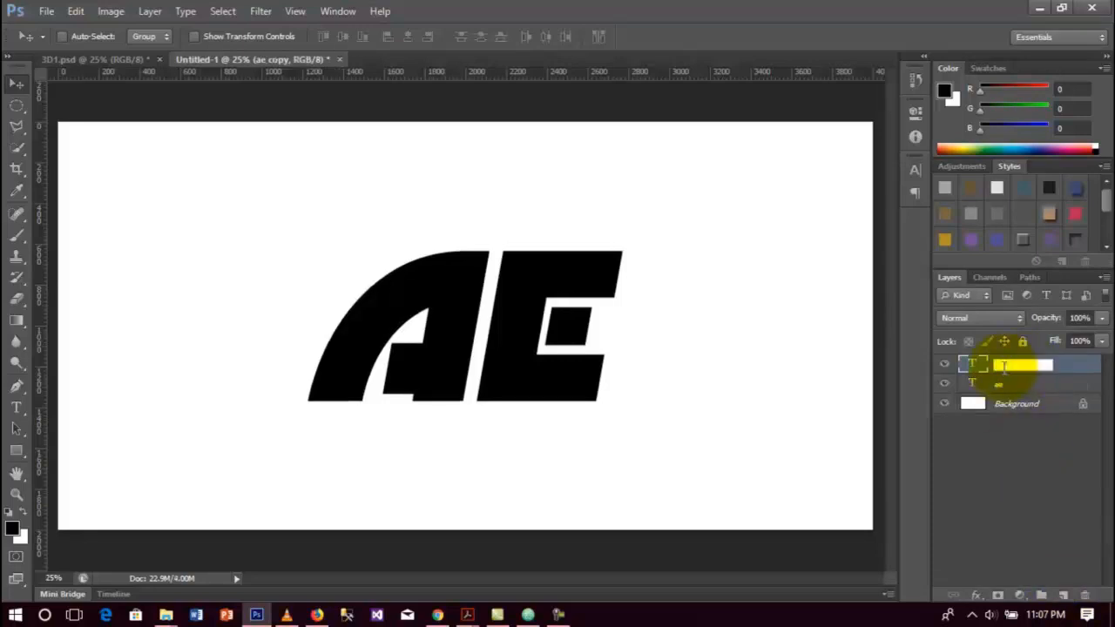
pyautogui.write('Face 1')
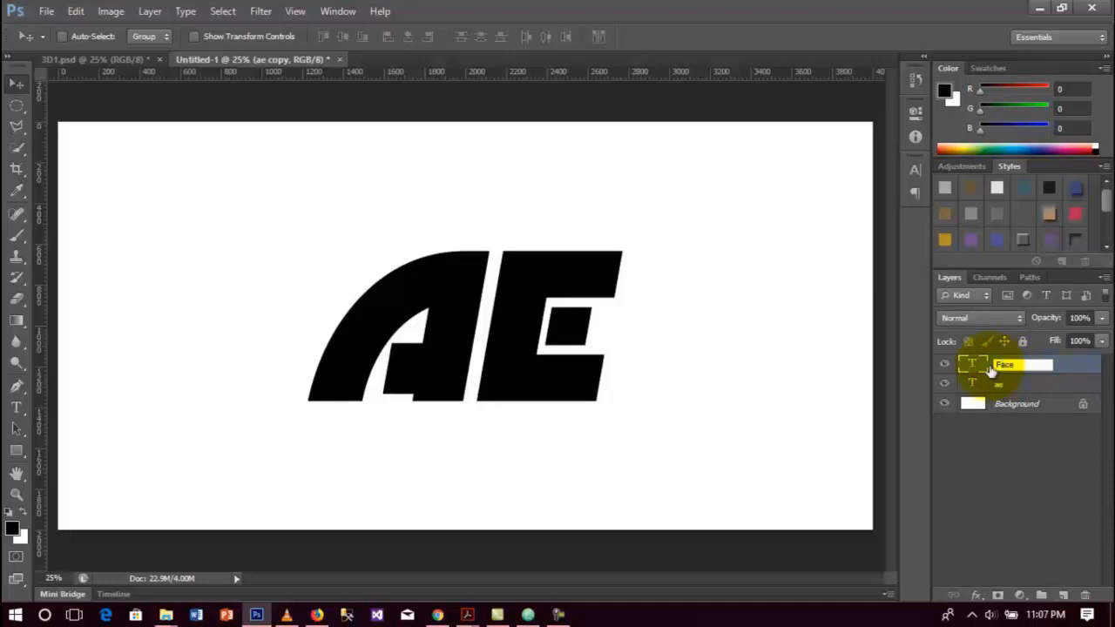
pyautogui.press('Return')
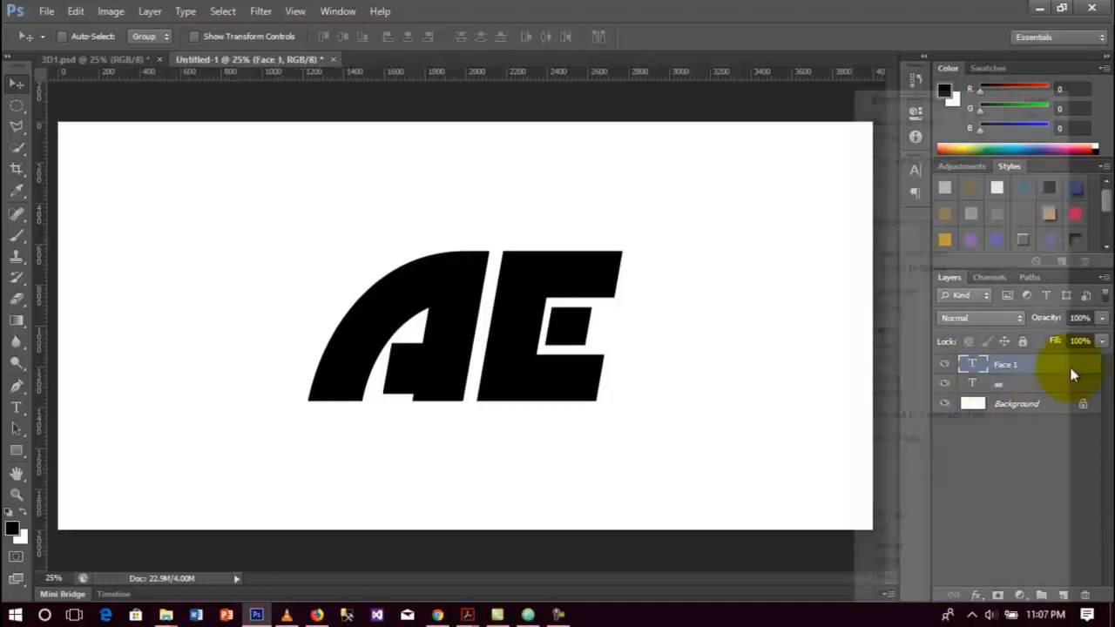
# Rasterize the Face 1 layer and build a stack of 15 copies, each nudged slightly up and to the right of the previous one.
pyautogui.rightClick(1072, 375)
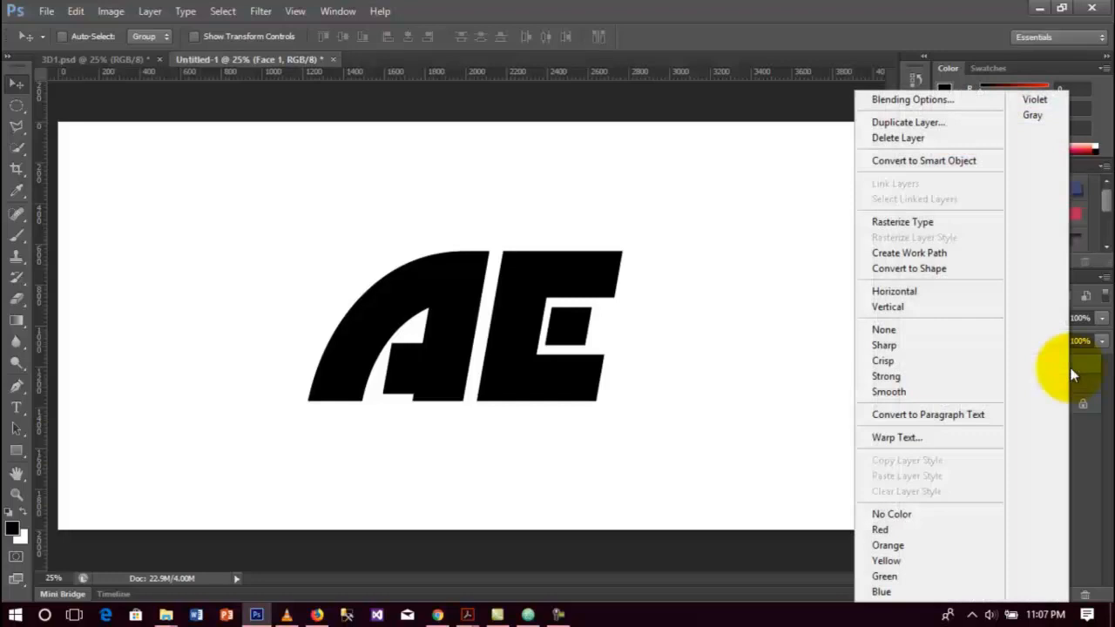
pyautogui.click(983, 225)
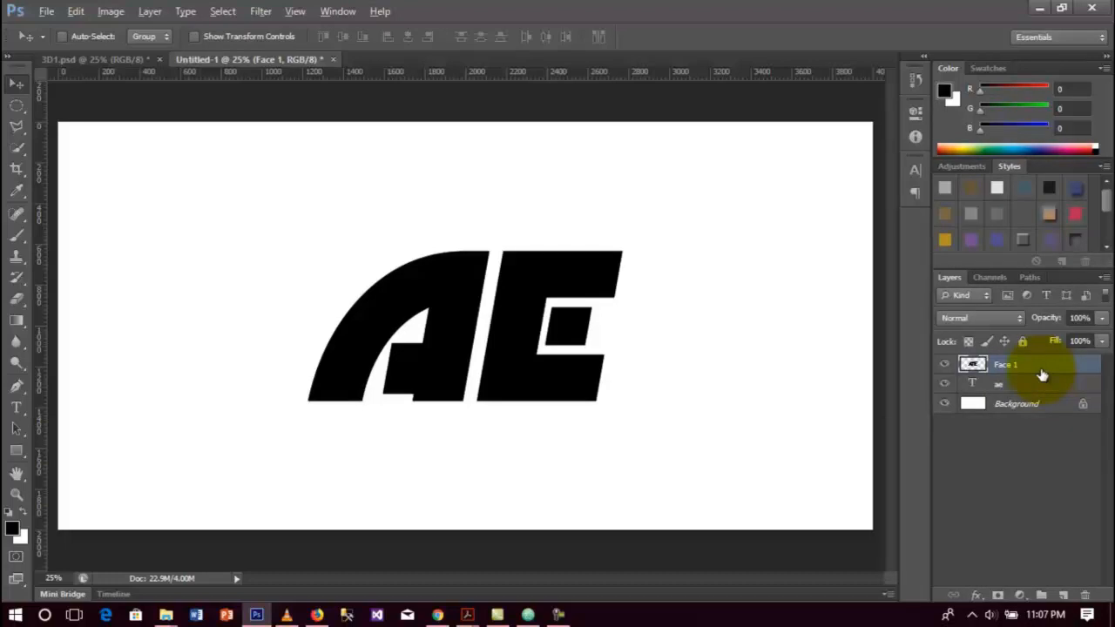
pyautogui.hotkey('ctrl', 'j')
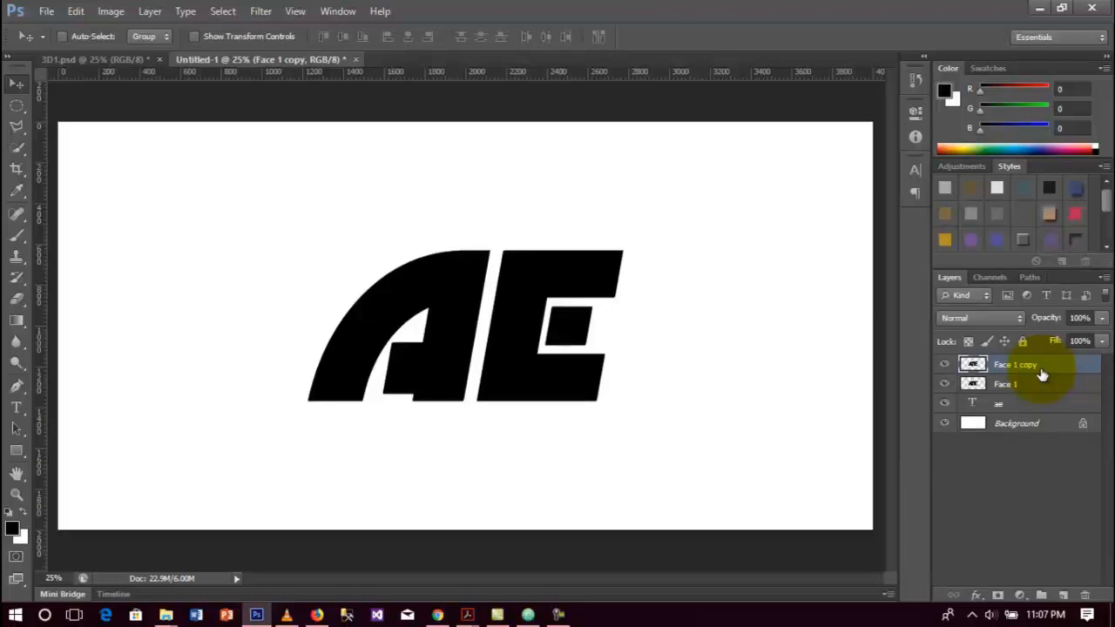
pyautogui.hotkey('ctrl', 'j')
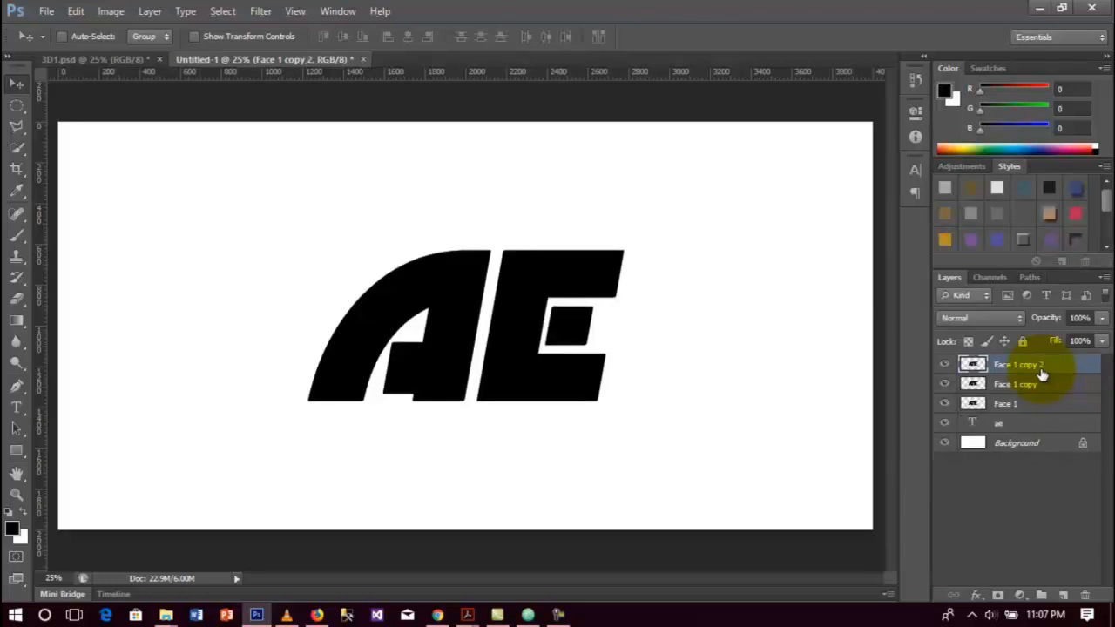
pyautogui.hotkey('ctrl', 'j')
pyautogui.press('Right')
pyautogui.press('Up')
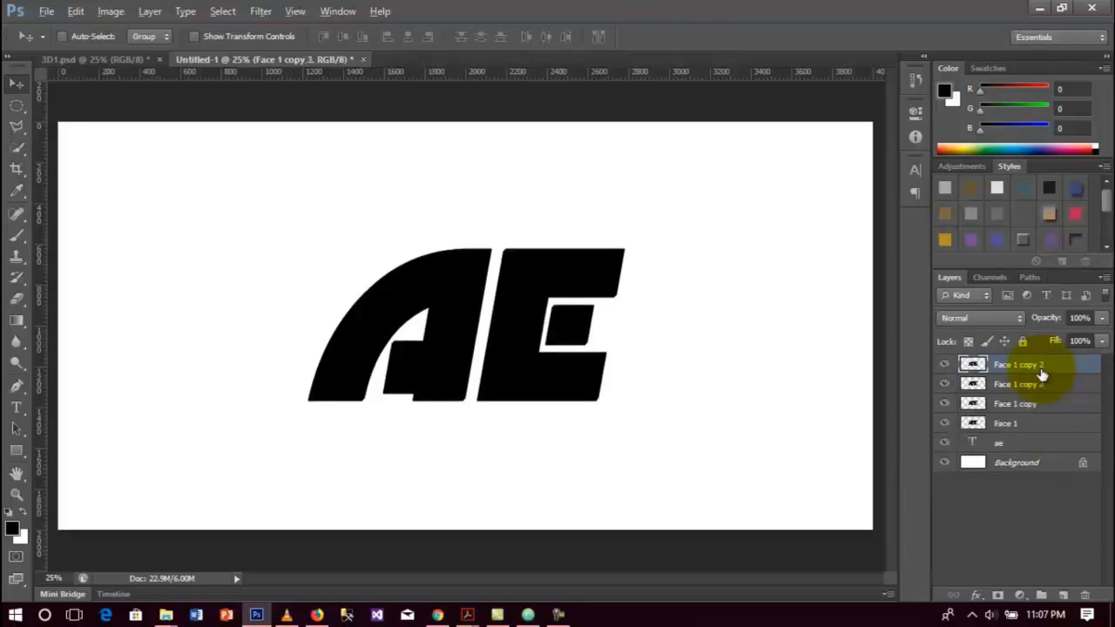
pyautogui.hotkey('ctrl', 'j')
pyautogui.press('Right')
pyautogui.press('Up')
pyautogui.hotkey('ctrl', 'j')
pyautogui.press('Right')
pyautogui.press('Up')
pyautogui.hotkey('ctrl', 'j')
pyautogui.press('Right')
pyautogui.press('Up')
pyautogui.hotkey('ctrl', 'j')
pyautogui.press('Right')
pyautogui.press('Up')
pyautogui.hotkey('ctrl', 'j')
pyautogui.press('Right')
pyautogui.press('Up')
pyautogui.hotkey('ctrl', 'j')
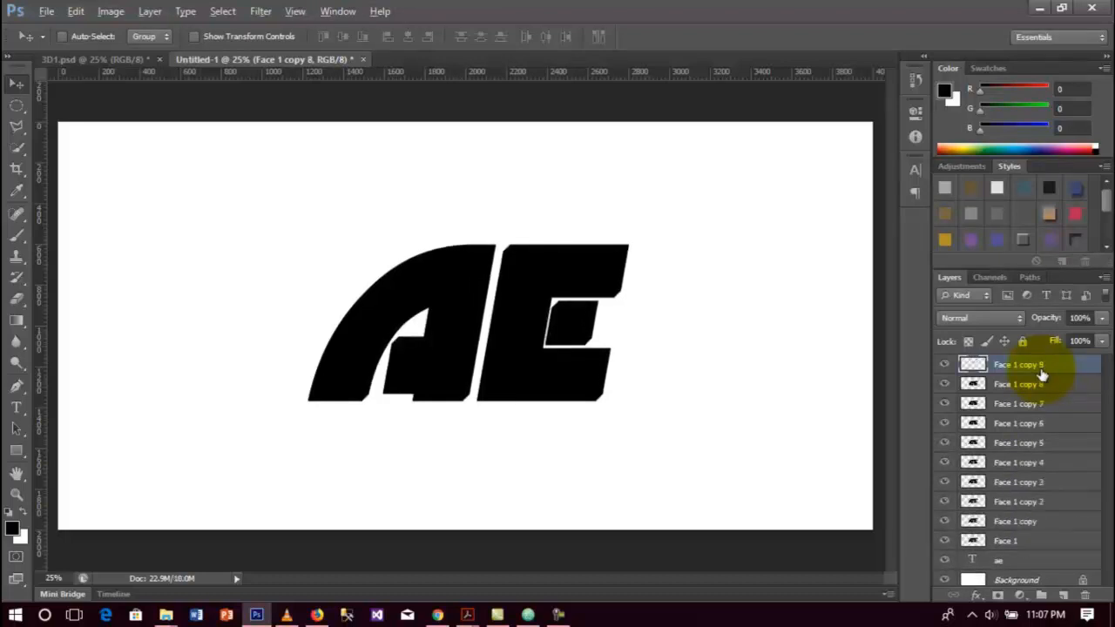
pyautogui.press('Right')
pyautogui.press('Up')
pyautogui.hotkey('ctrl', 'j')
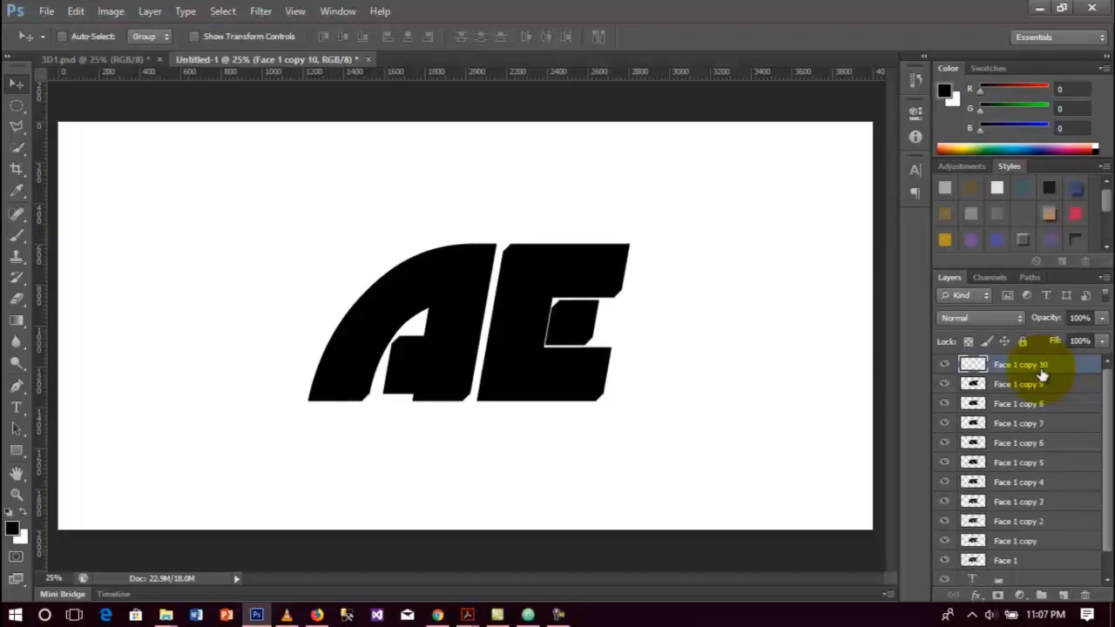
pyautogui.hotkey('ctrl', 'j')
pyautogui.hotkey('ctrl', 'j')
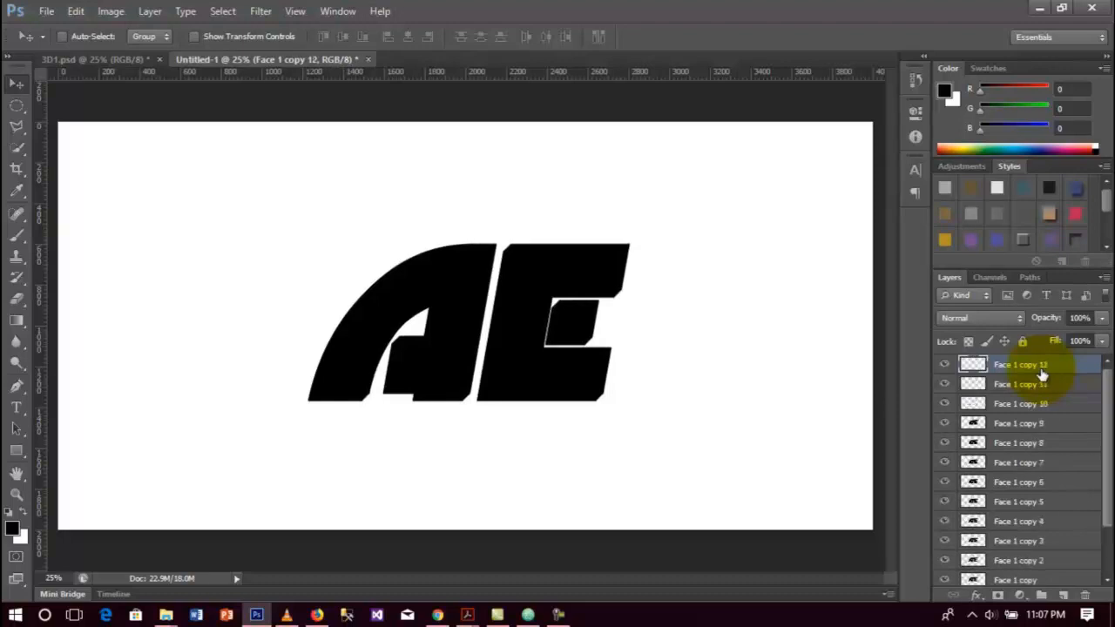
pyautogui.hotkey('ctrl', 'j')
pyautogui.hotkey('ctrl', 'j')
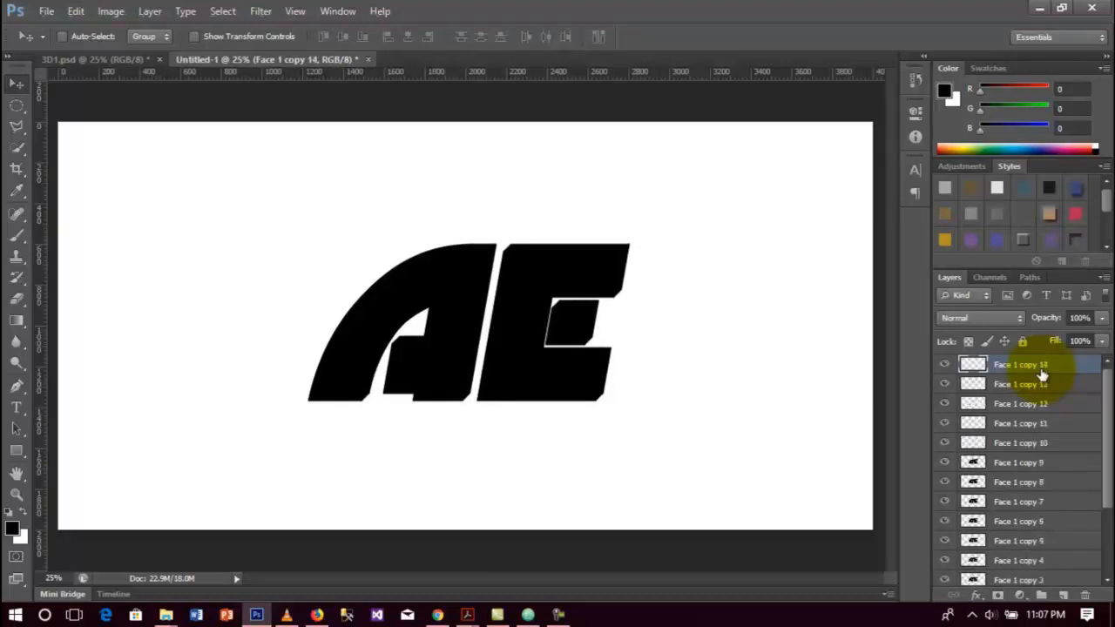
pyautogui.hotkey('ctrl', 'j')
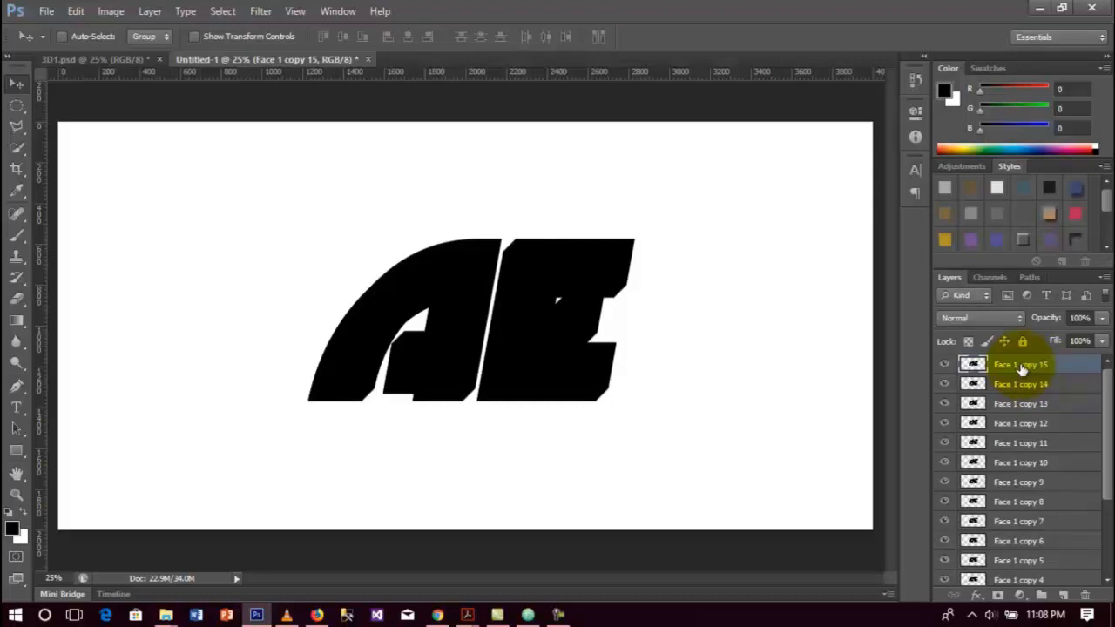
# Merge all the Face 1 copies, from Face 1 copy to Face 1 copy 15, into a single layer.
pyautogui.scroll(-3, 1028, 440)
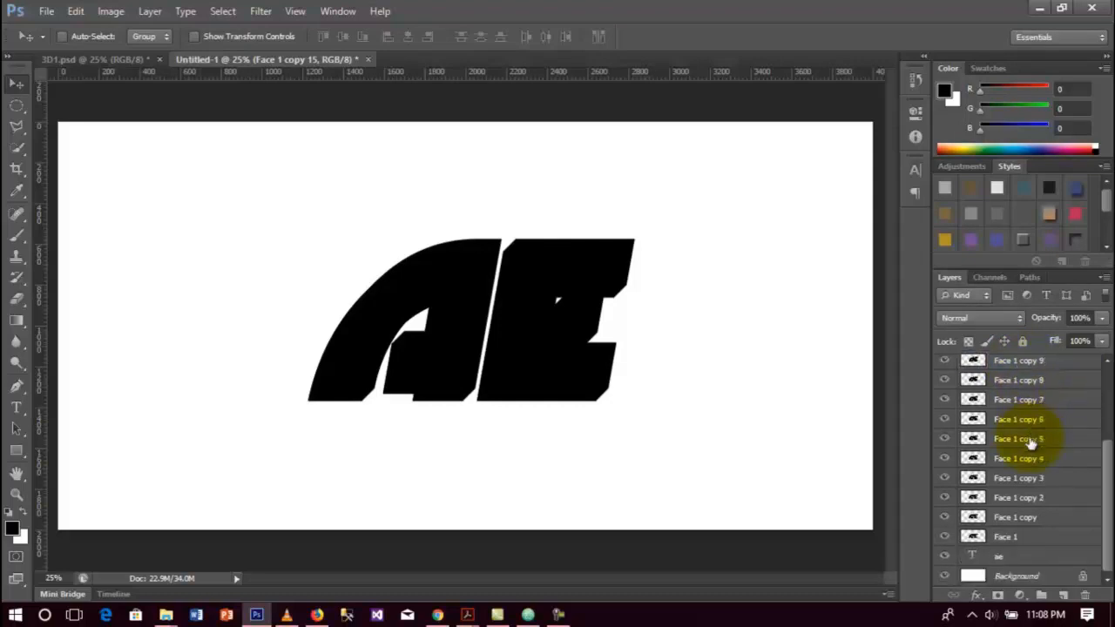
pyautogui.keyDown('shift'); pyautogui.click(1052, 520); pyautogui.keyUp('shift')
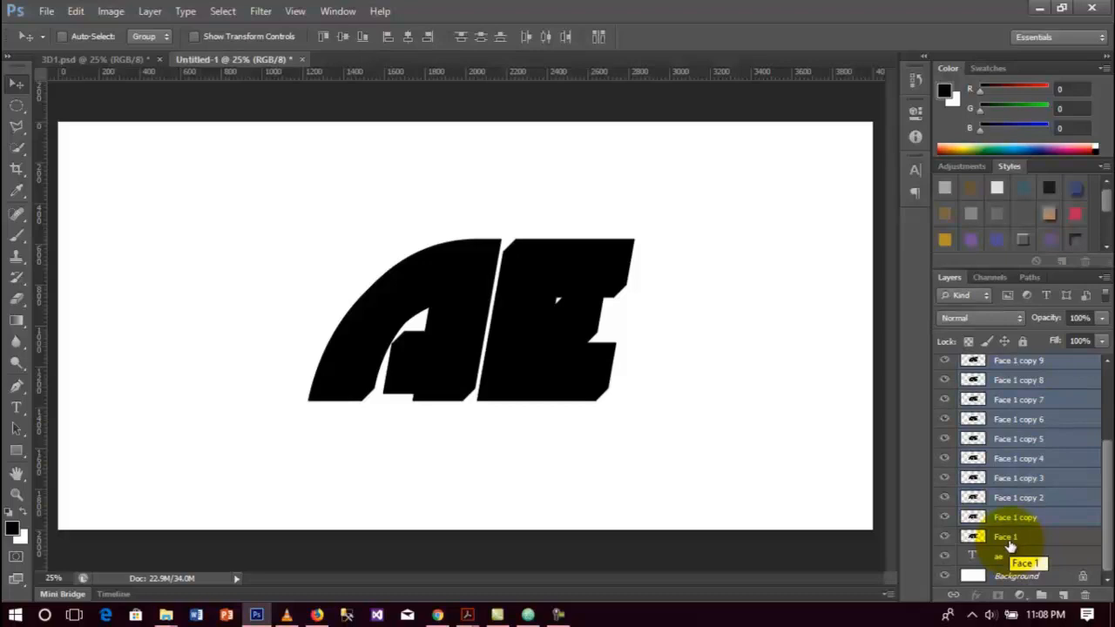
pyautogui.scroll(1, 1059, 478)
pyautogui.scroll(5, 1058, 478)
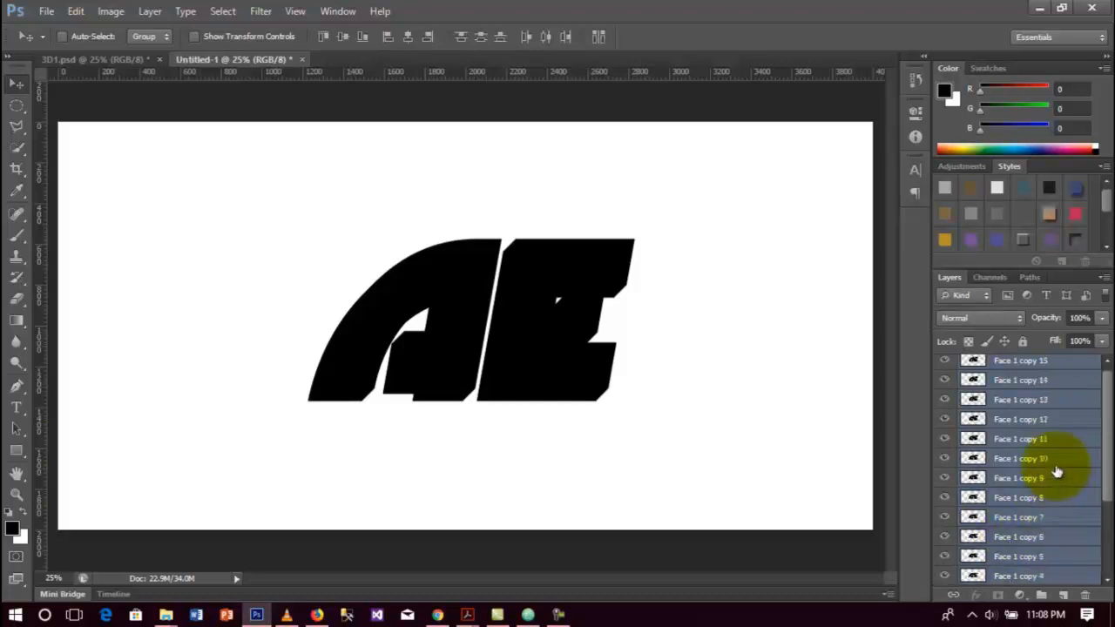
pyautogui.rightClick(1041, 468)
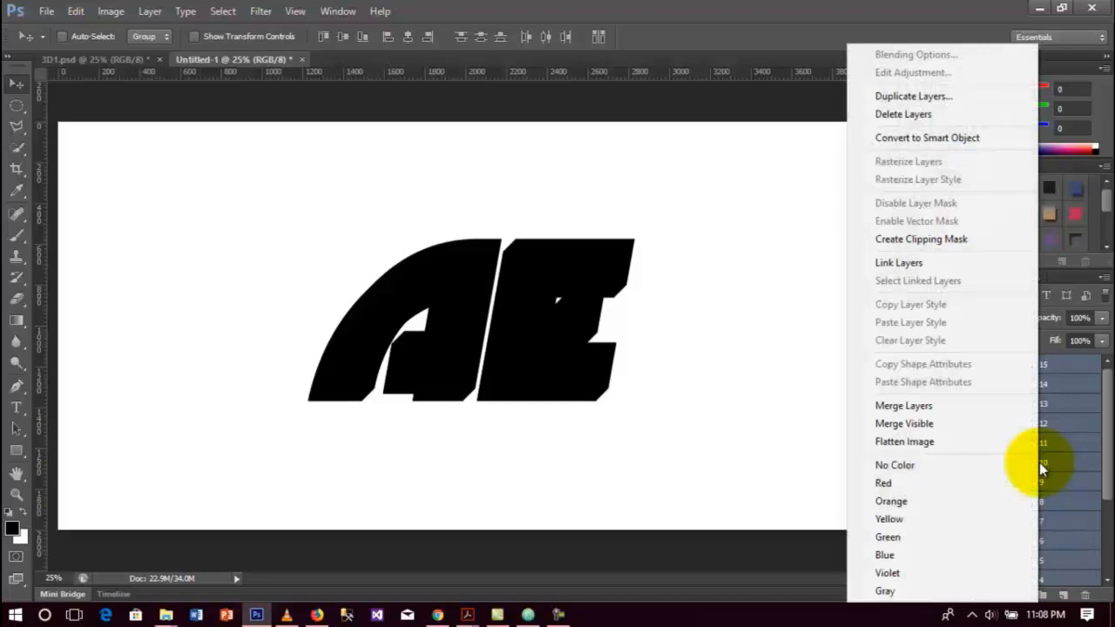
pyautogui.click(945, 407)
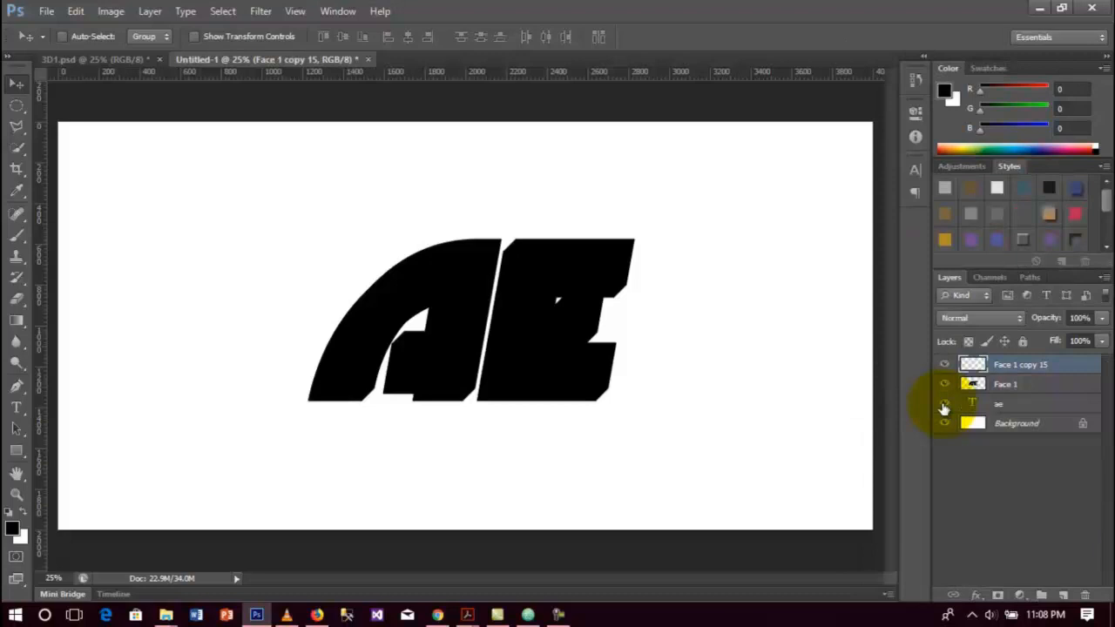
# Move the Face 1 layer above the merged copies layer and rename the merged layer "Face 2".
pyautogui.click(1058, 390)
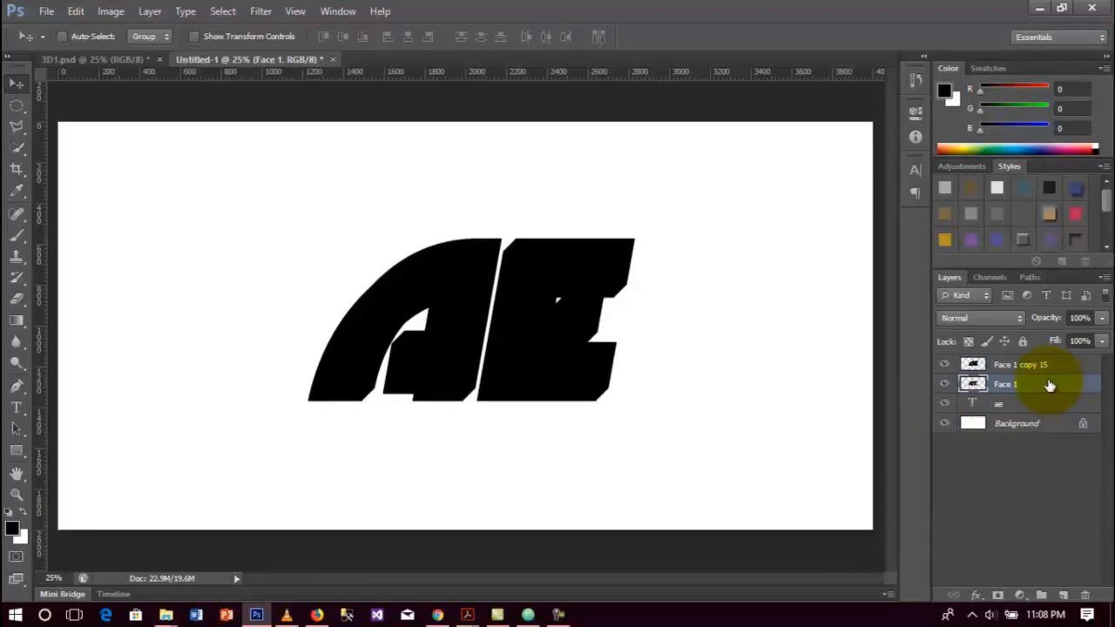
pyautogui.keyDown('shift'); pyautogui.click(1049, 365); pyautogui.keyUp('shift')
pyautogui.moveTo(1049, 358); pyautogui.dragTo(1050, 359)
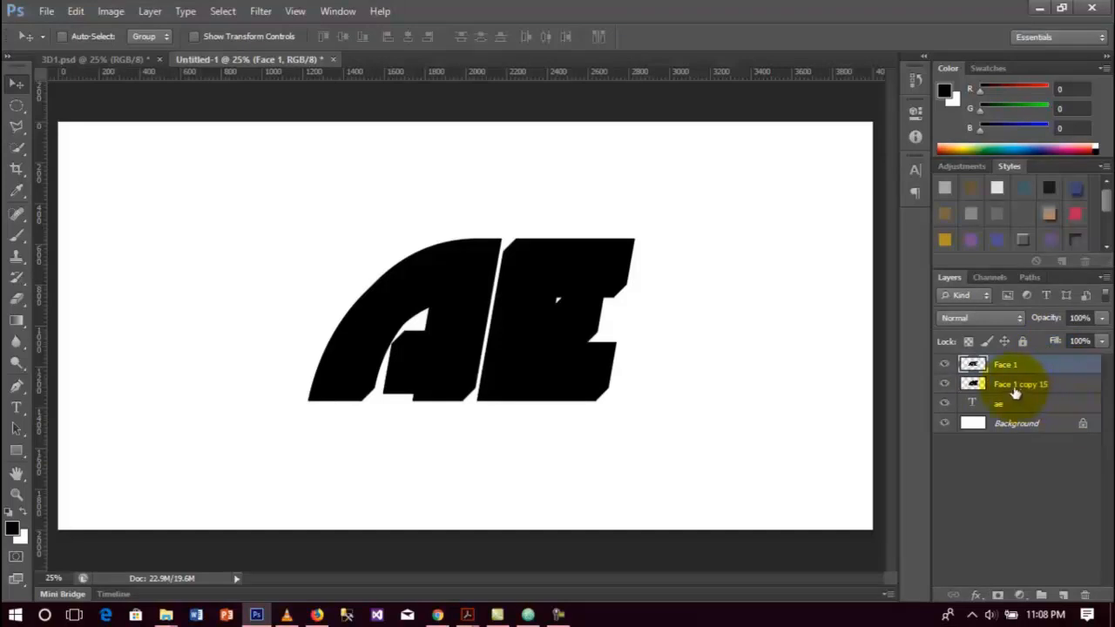
pyautogui.doubleClick(1015, 386)
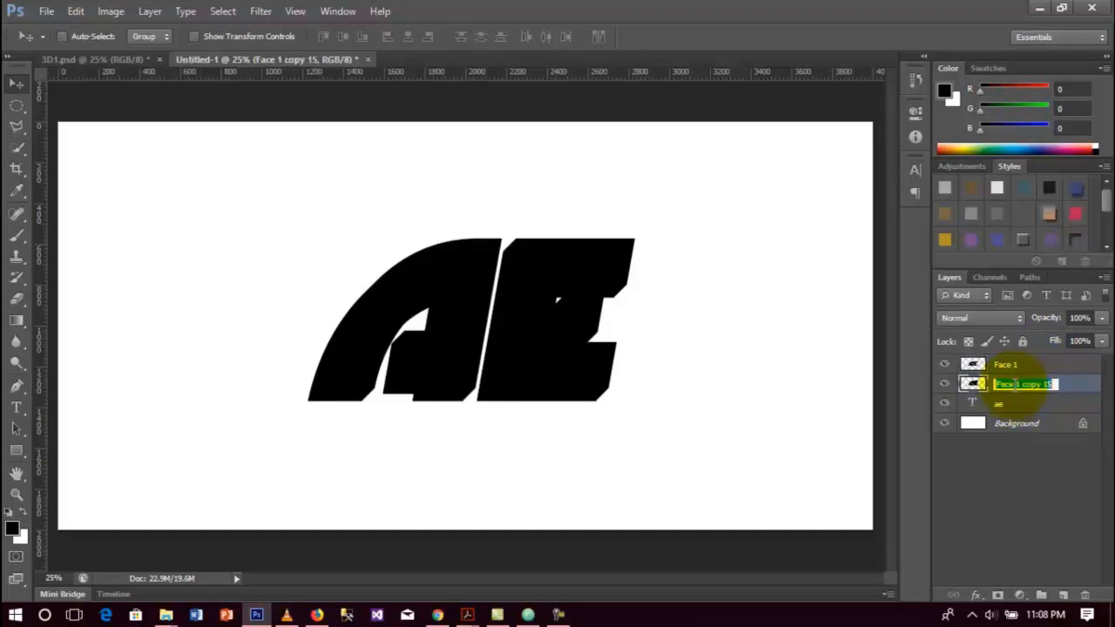
pyautogui.write('Face')
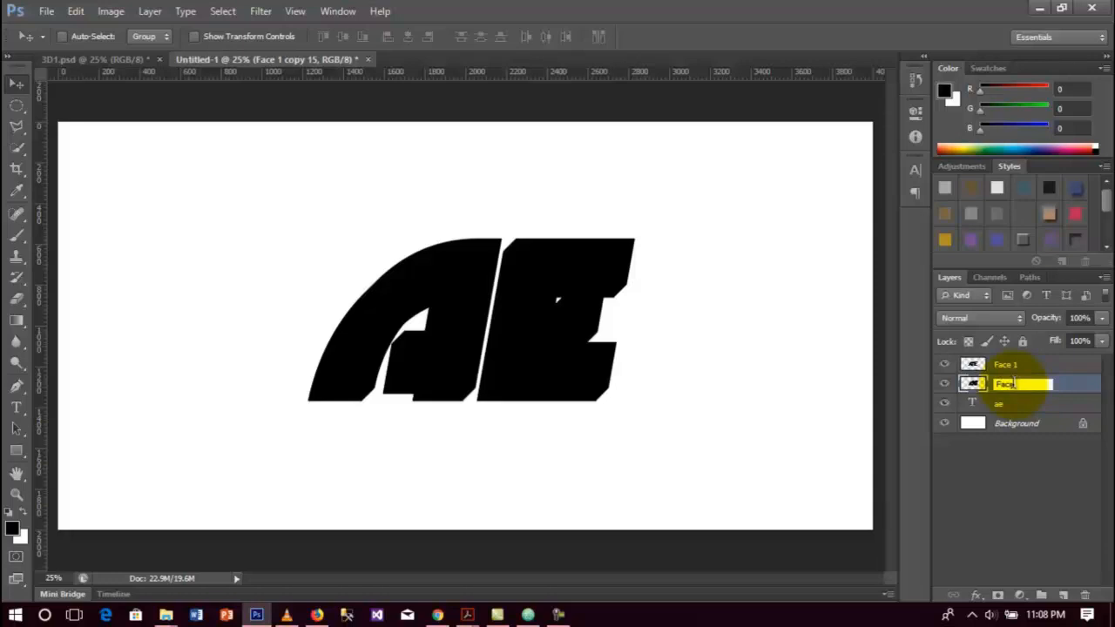
pyautogui.write(' 2')
pyautogui.press('Return')
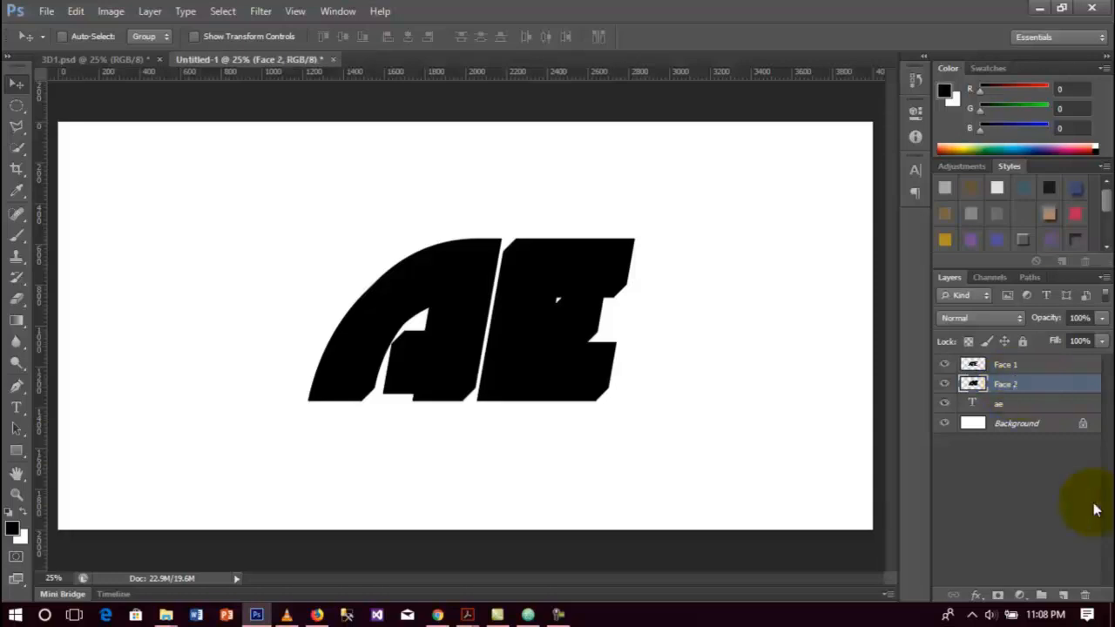
# Add a Color Overlay in crimson pink #c4075b to the Face 1 layer.
pyautogui.click(1071, 368)
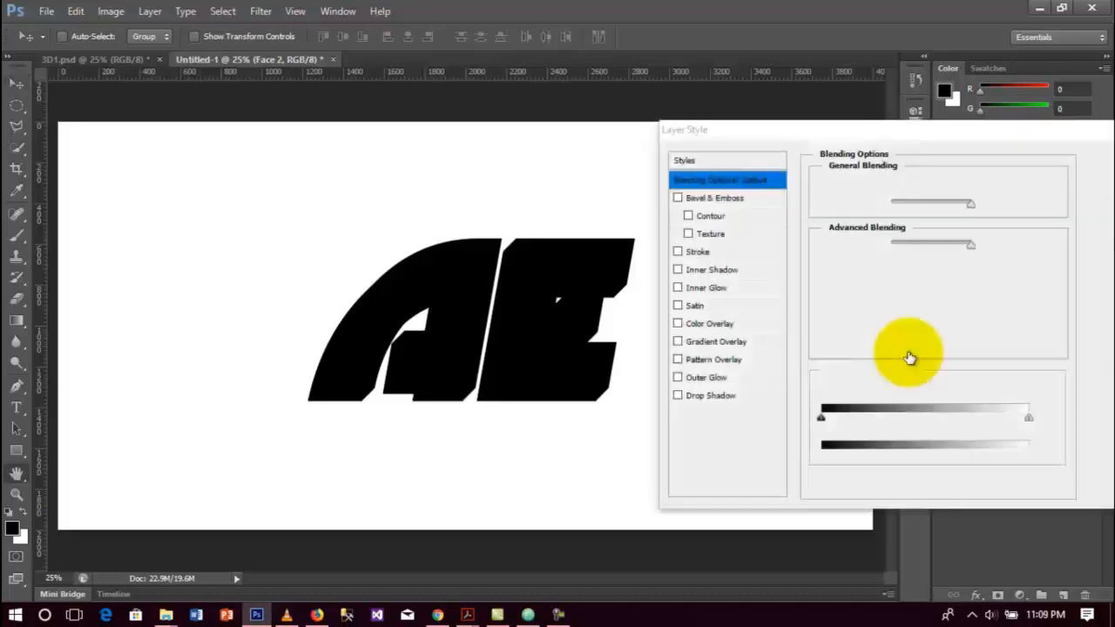
pyautogui.moveTo(853, 132); pyautogui.dragTo(816, 85)
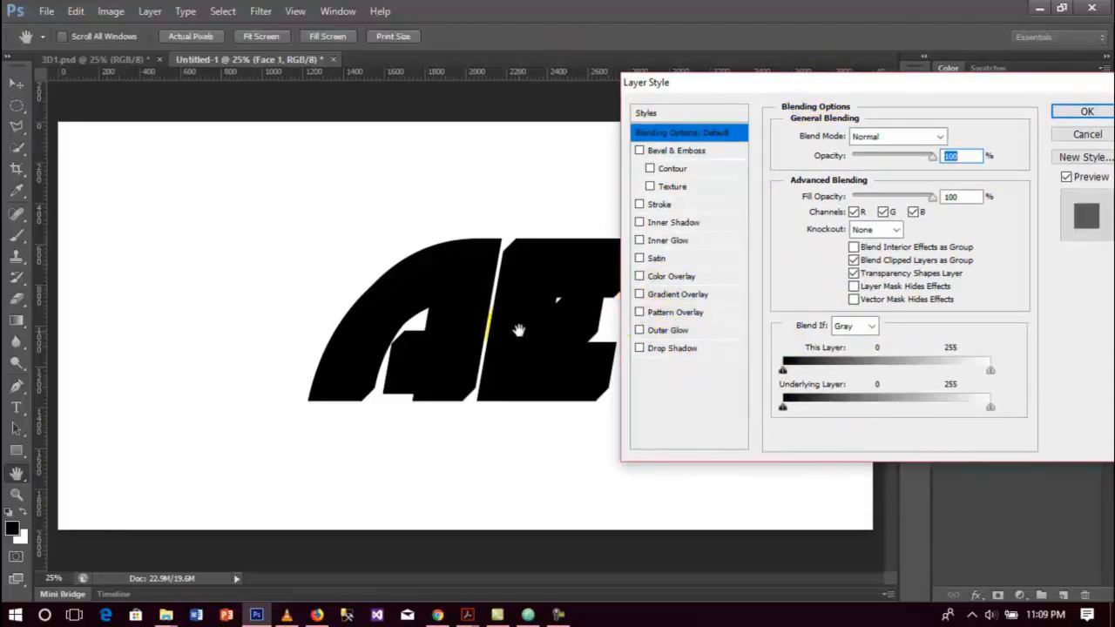
pyautogui.click(685, 283)
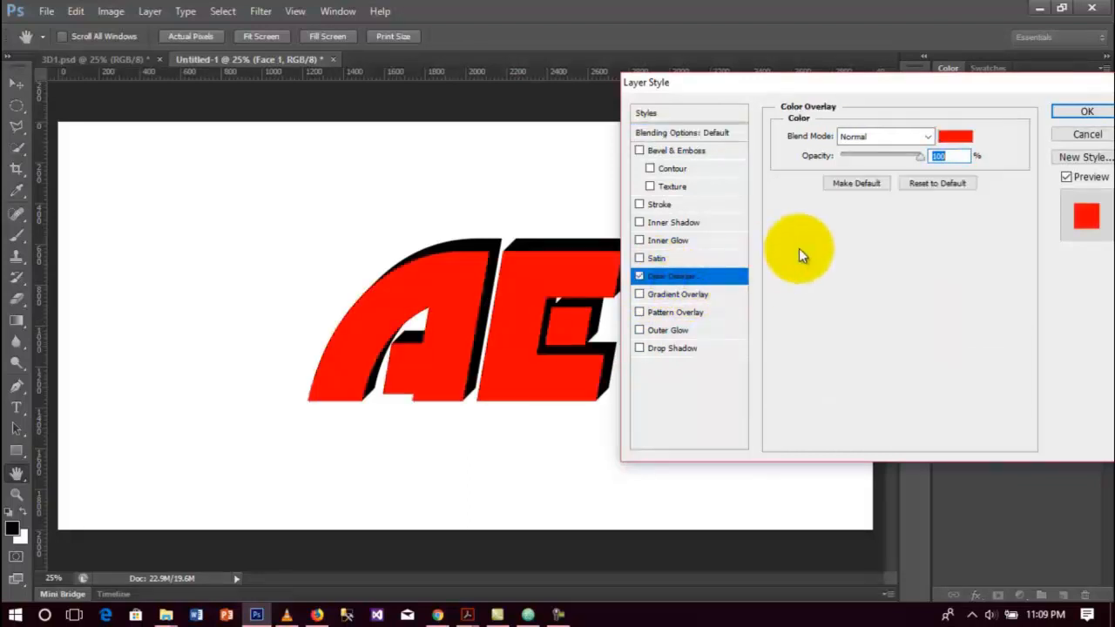
pyautogui.click(956, 139)
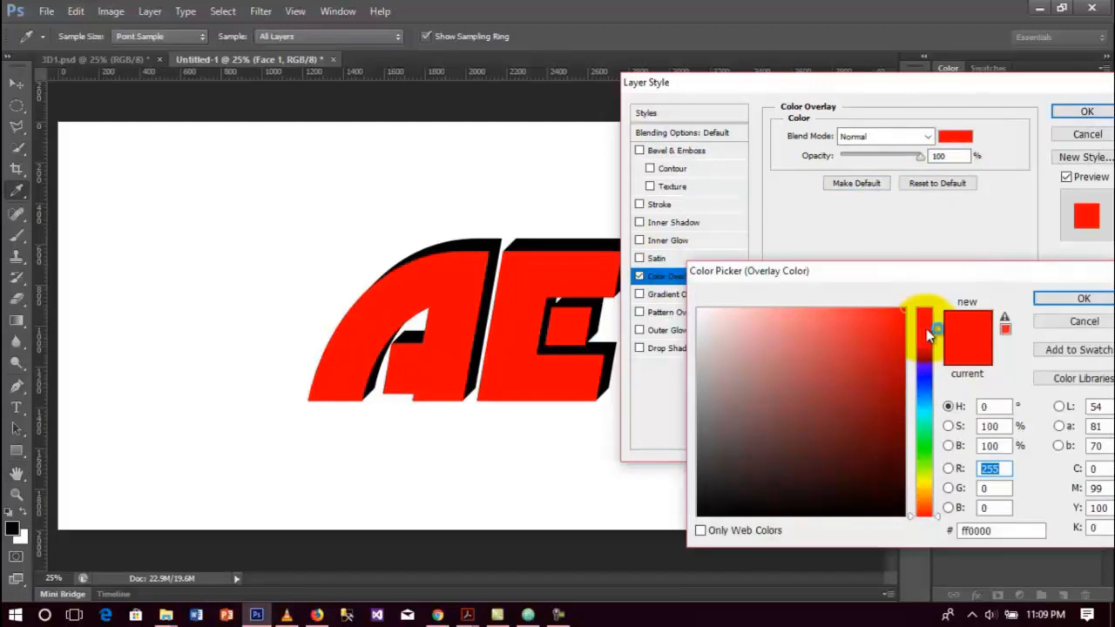
pyautogui.click(925, 322)
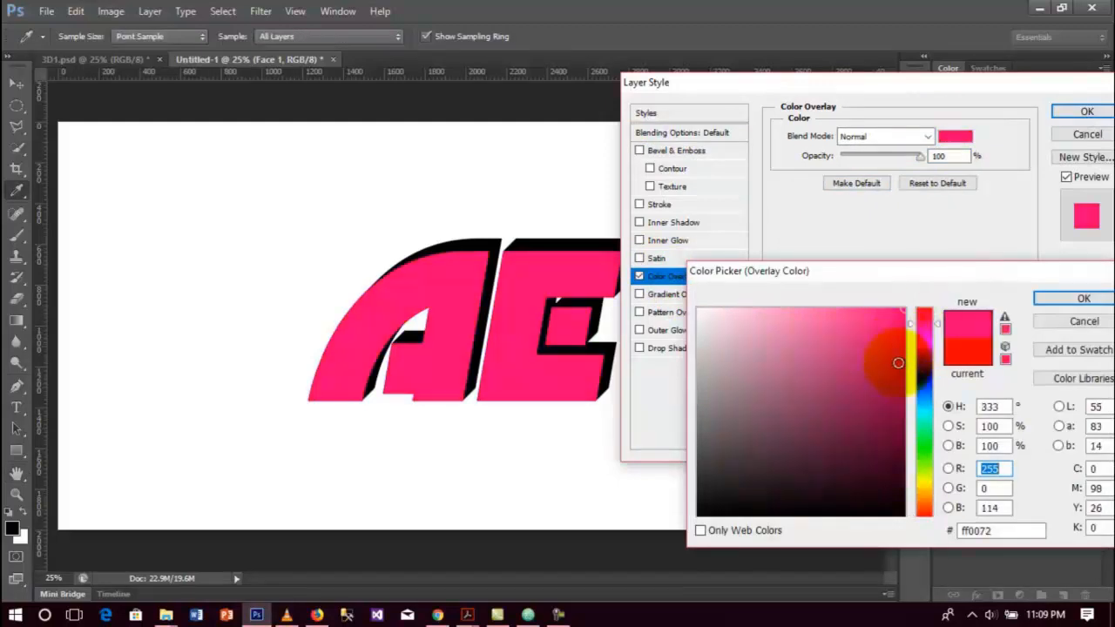
pyautogui.click(899, 359)
pyautogui.click(897, 352)
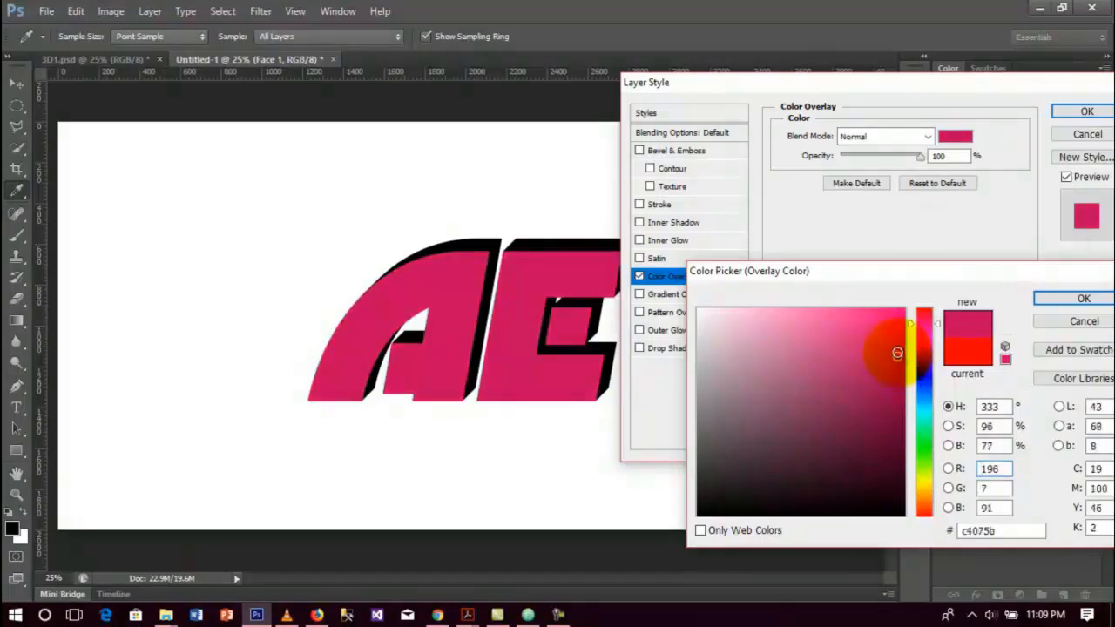
pyautogui.click(1083, 299)
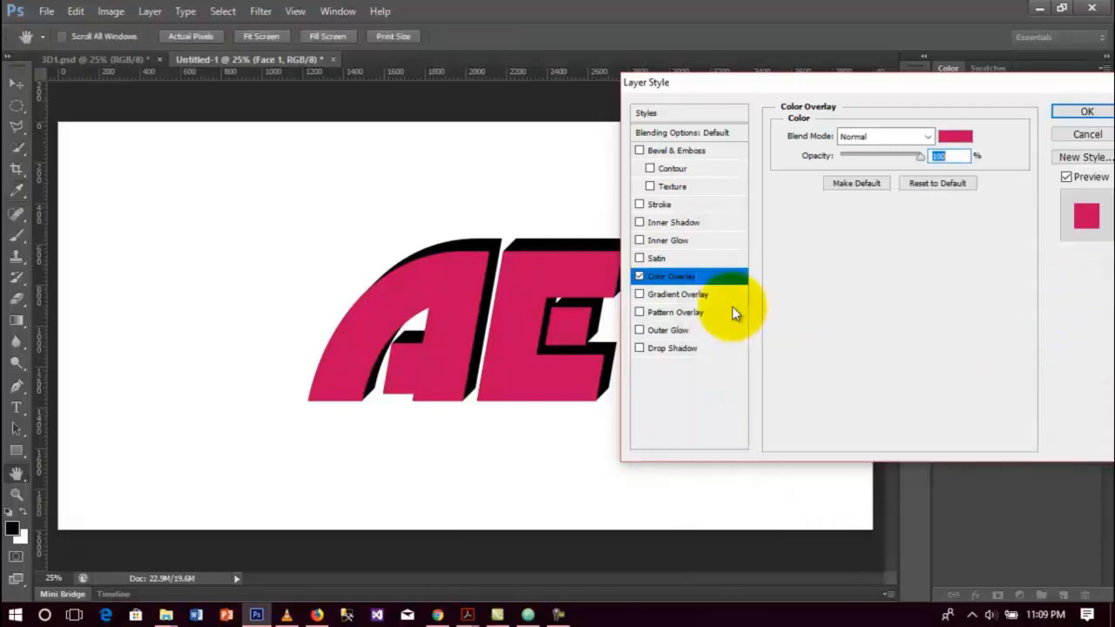
# Add a white (#ffffff) 10 px outside stroke to Face 1, apply the layer style and collapse the layer's effects list.
pyautogui.click(658, 206)
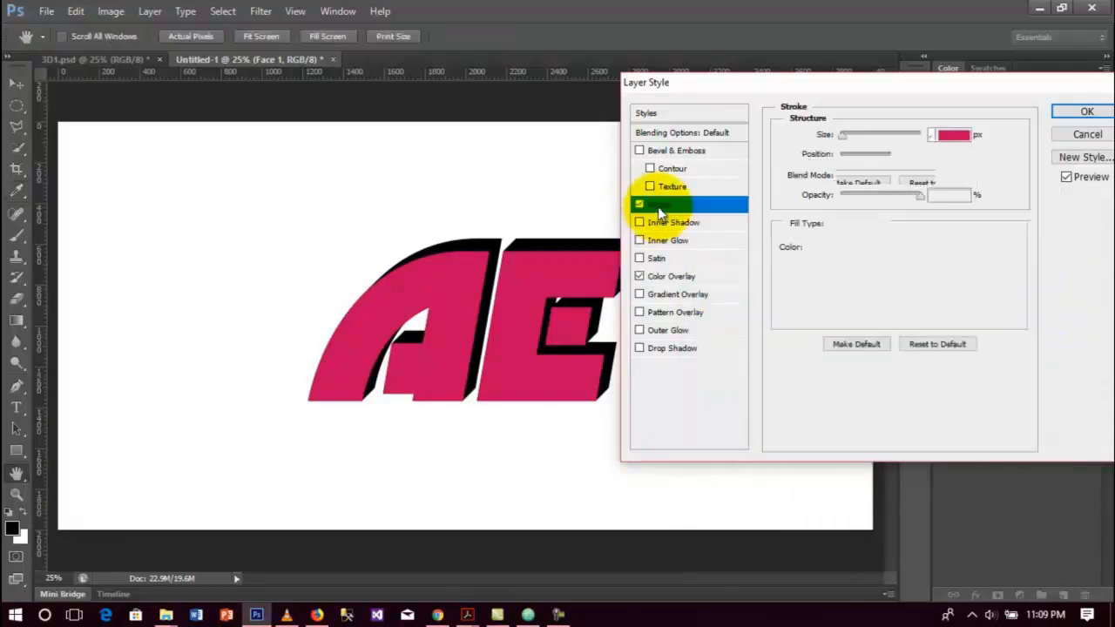
pyautogui.click(824, 249)
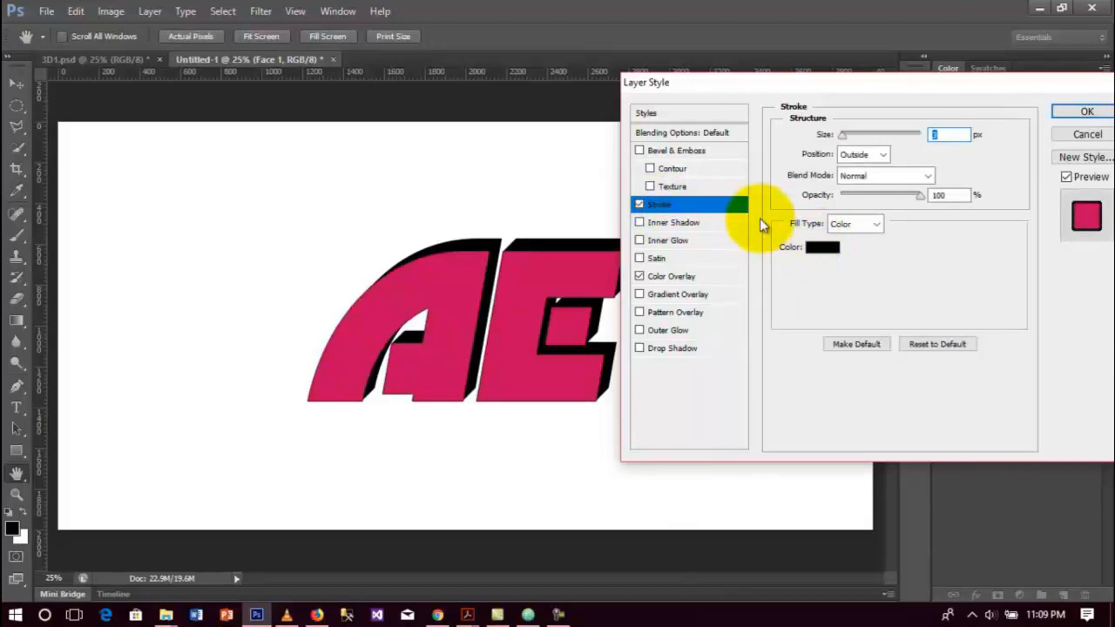
pyautogui.moveTo(721, 327); pyautogui.dragTo(636, 273)
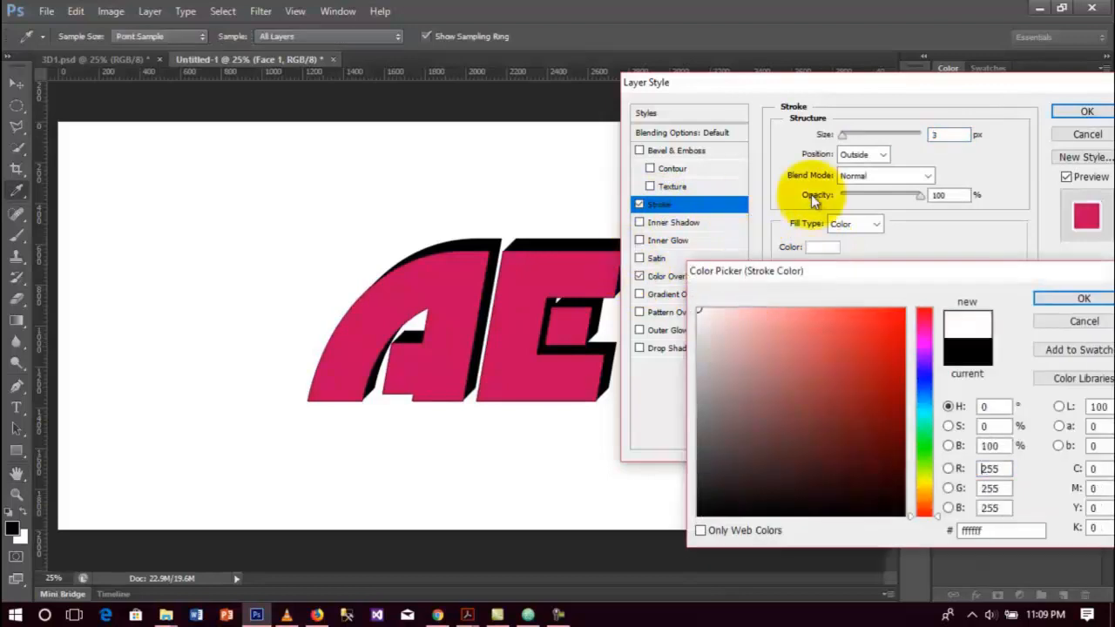
pyautogui.click(940, 136)
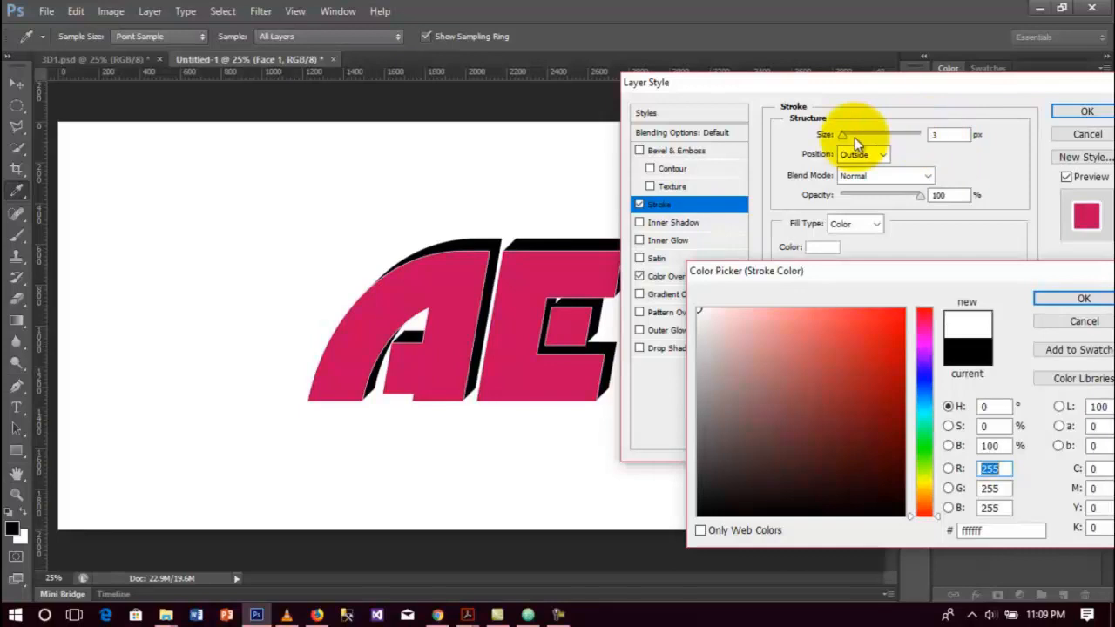
pyautogui.click(1051, 298)
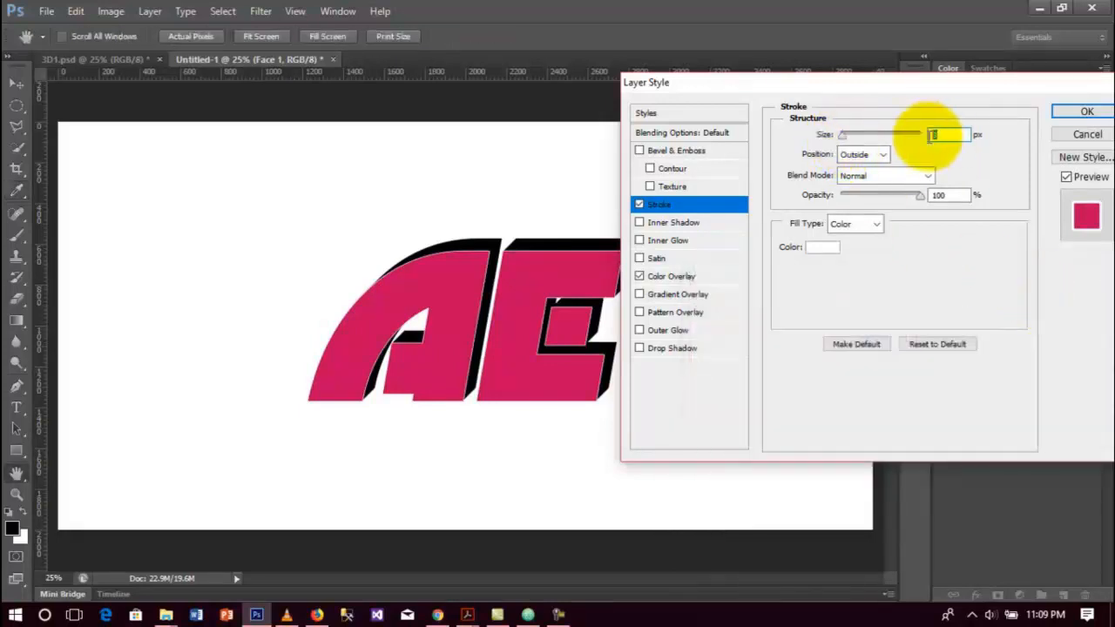
pyautogui.write('10')
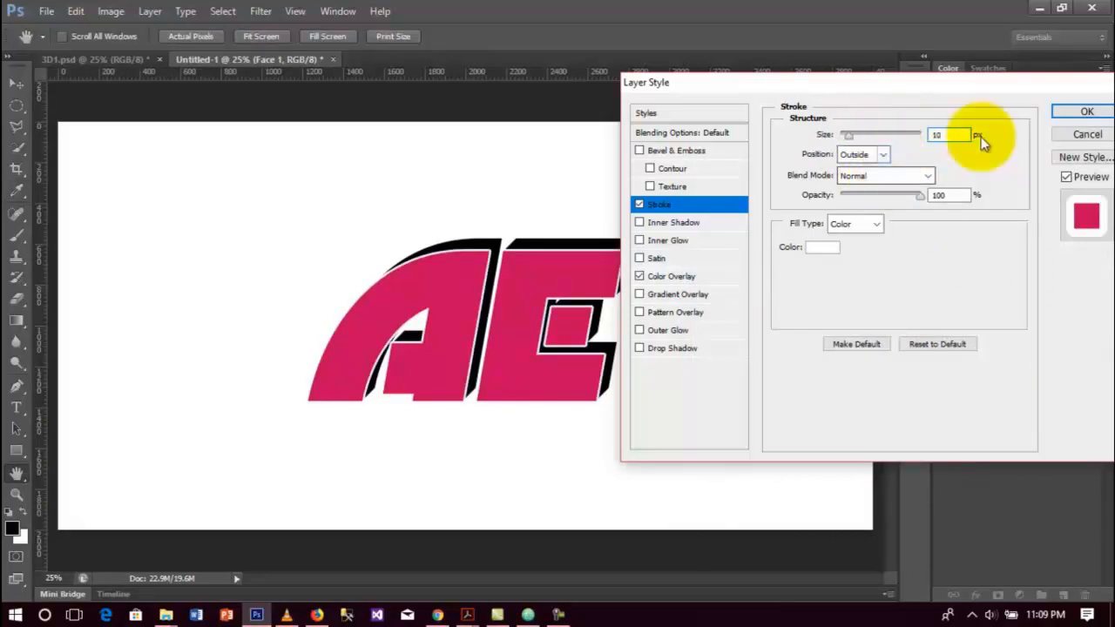
pyautogui.click(1074, 121)
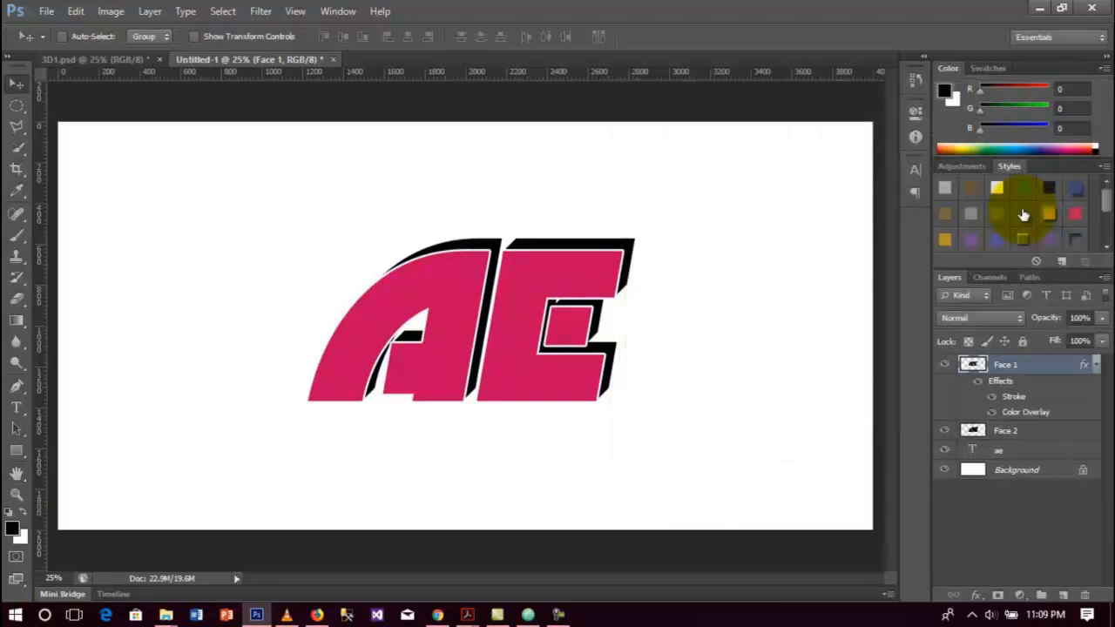
pyautogui.click(1096, 366)
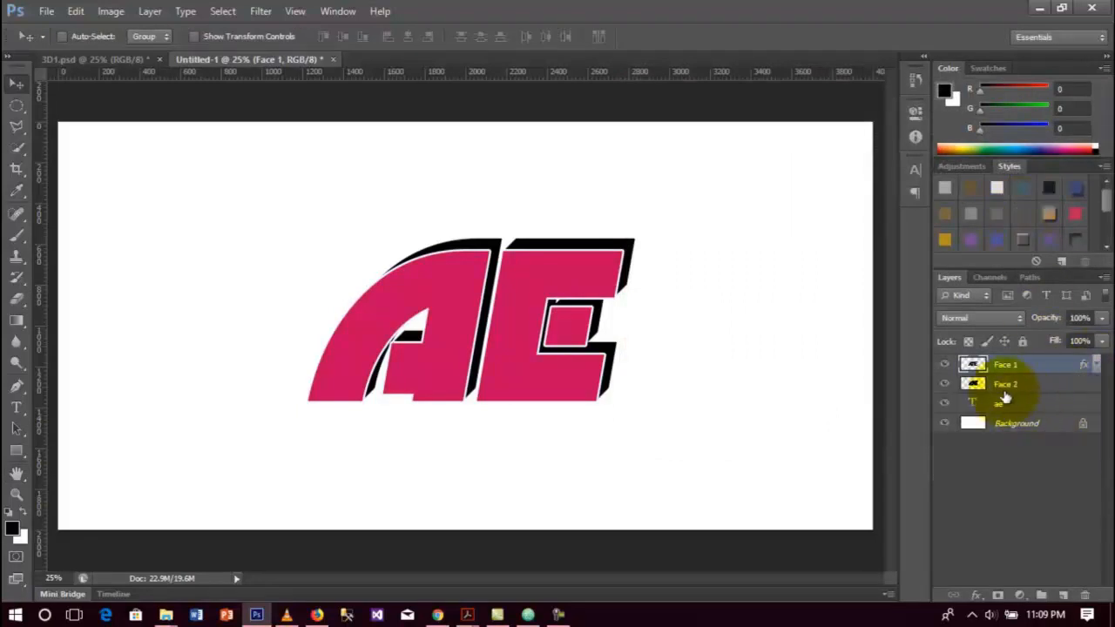
# Add a Gradient Overlay to the Face 2 layer and open its gradient for editing.
pyautogui.click(1090, 385)
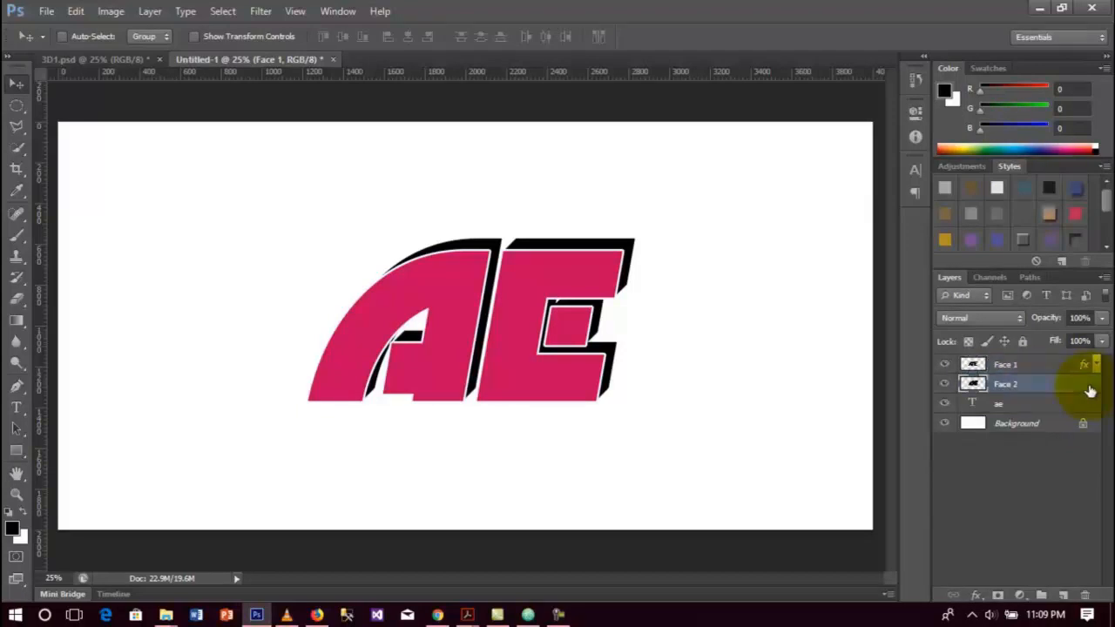
pyautogui.doubleClick(1091, 391)
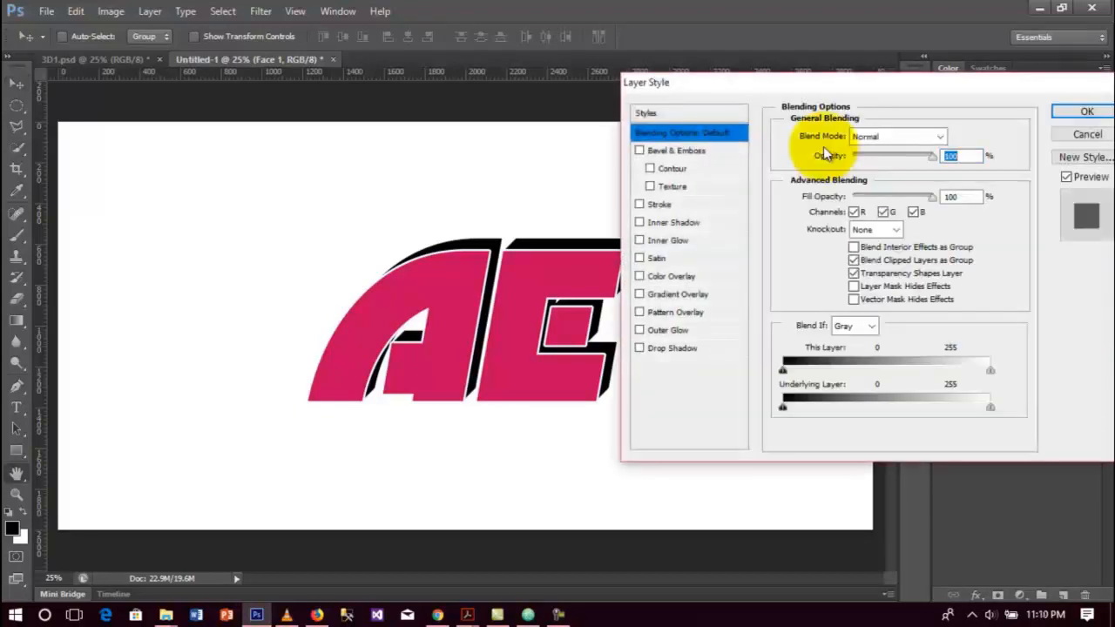
pyautogui.moveTo(799, 82); pyautogui.dragTo(830, 103)
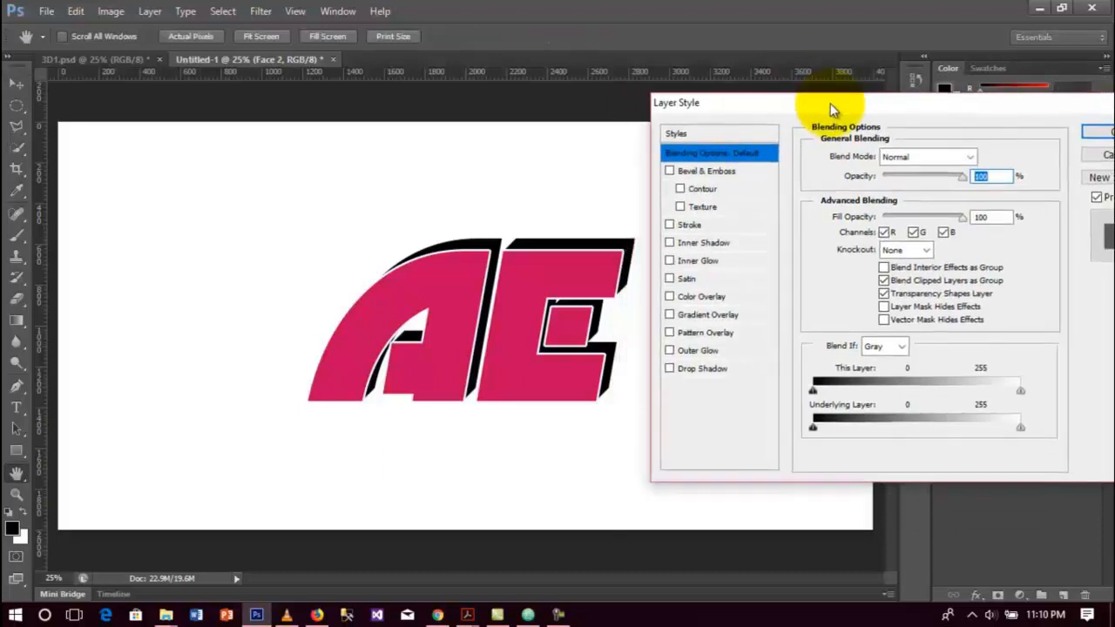
pyautogui.click(708, 318)
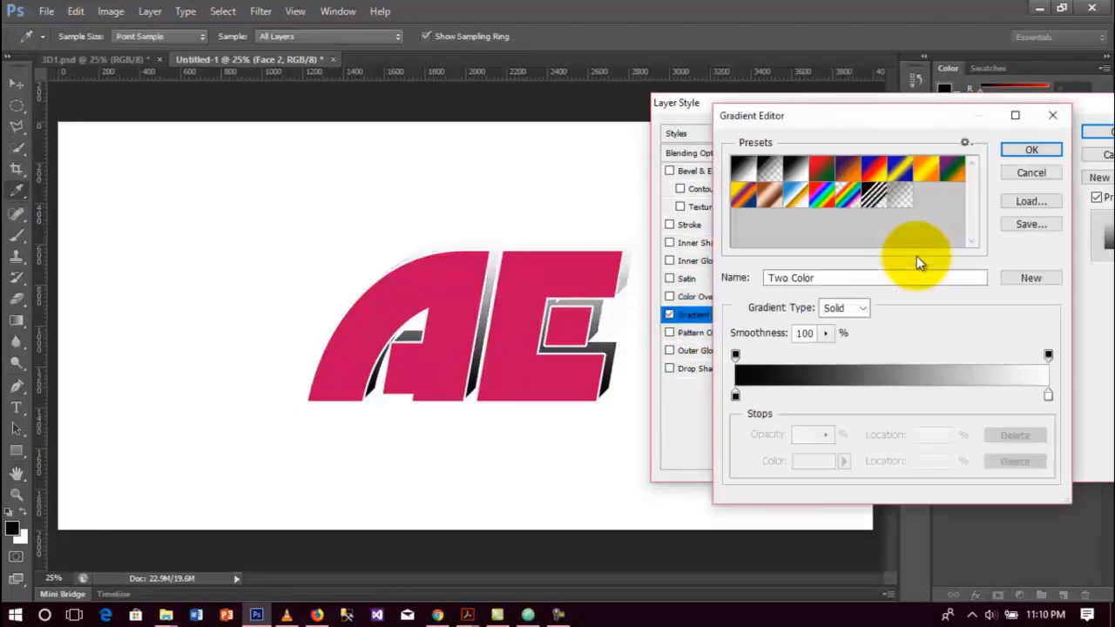
# Set the gradient's black starting color stop to dark maroon #420123.
pyautogui.doubleClick(735, 397)
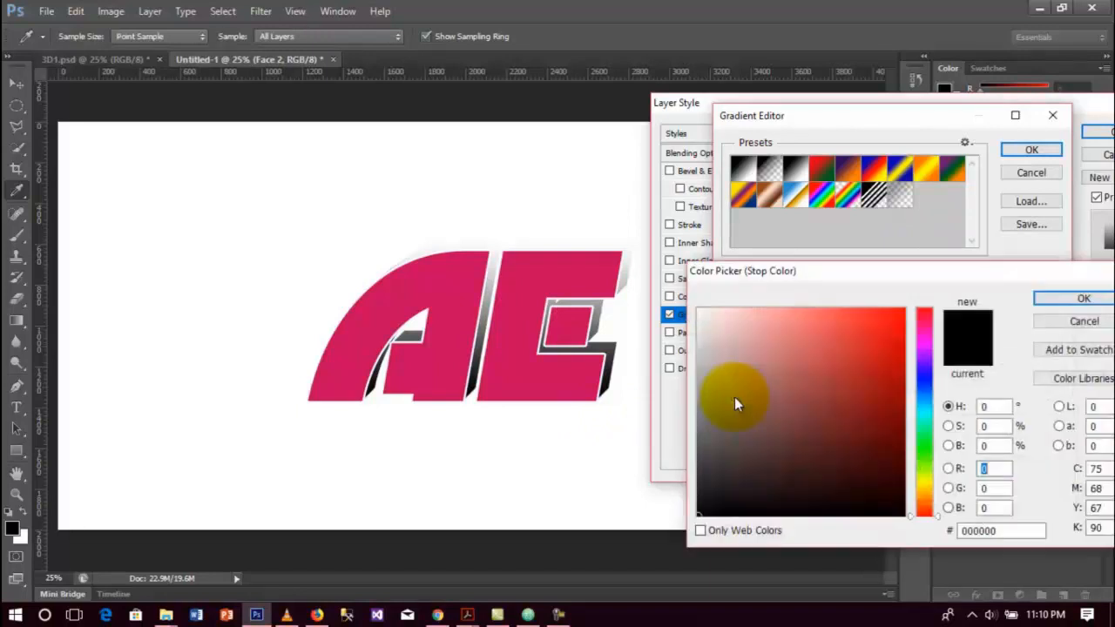
pyautogui.click(927, 328)
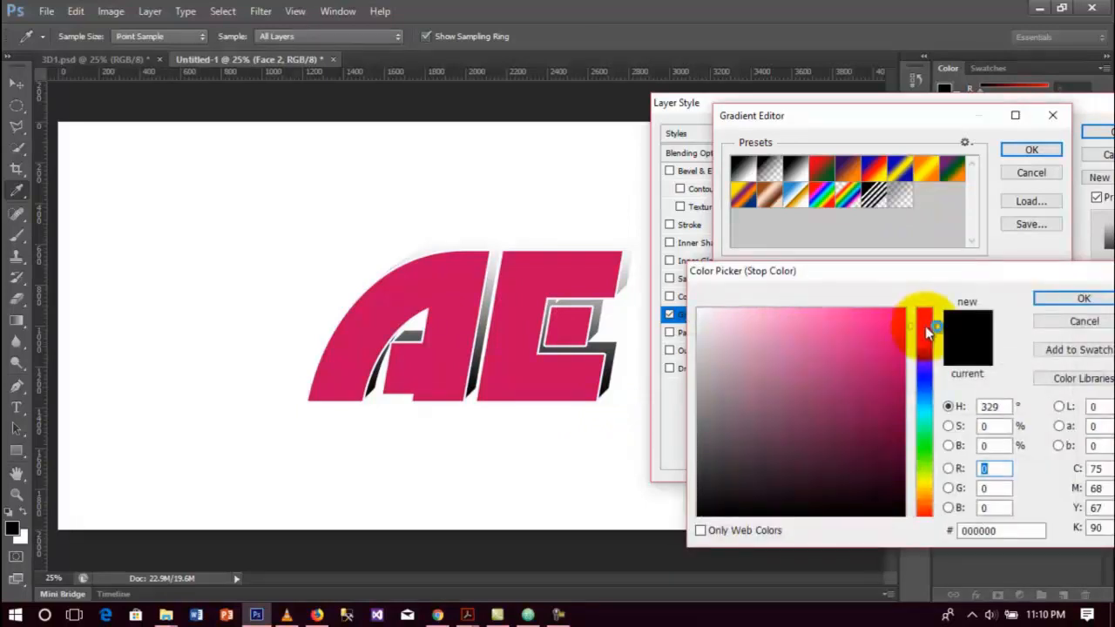
pyautogui.click(902, 420)
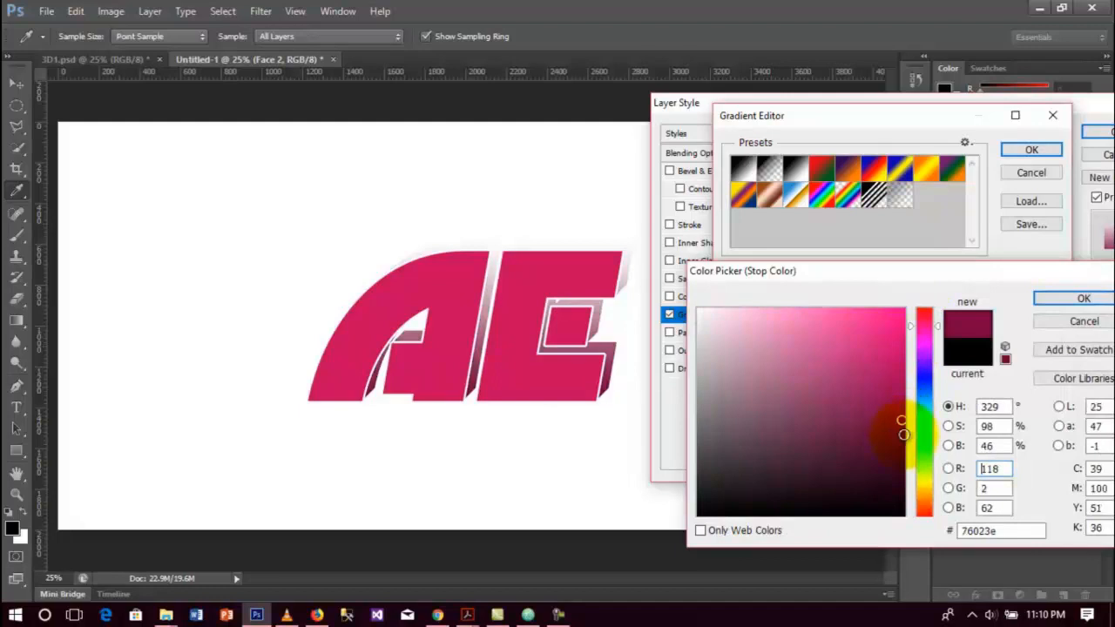
pyautogui.click(904, 434)
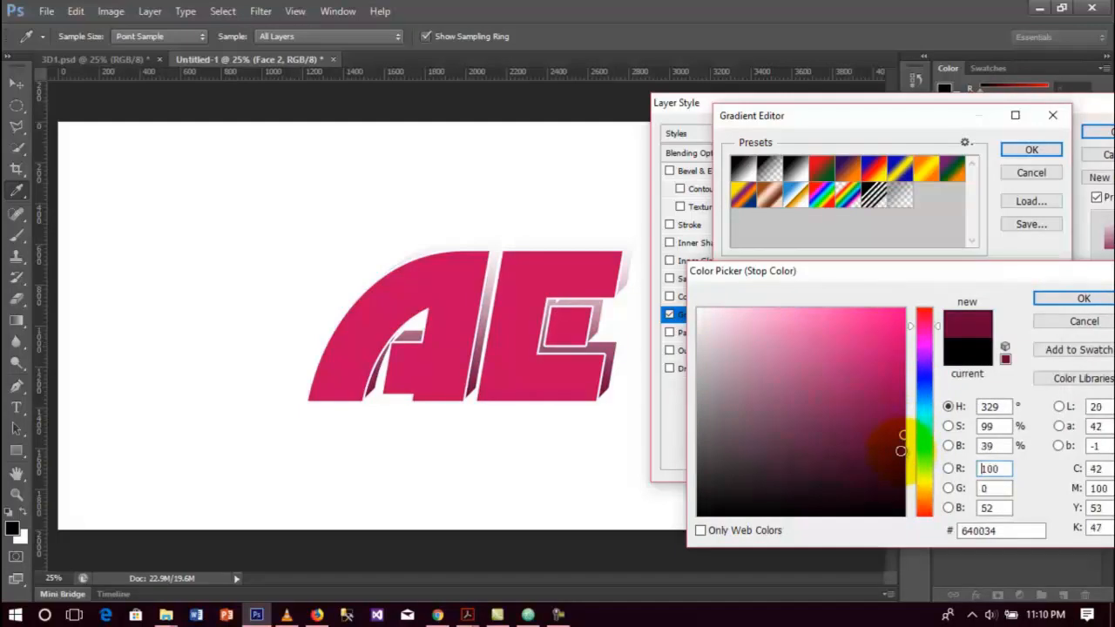
pyautogui.click(901, 450)
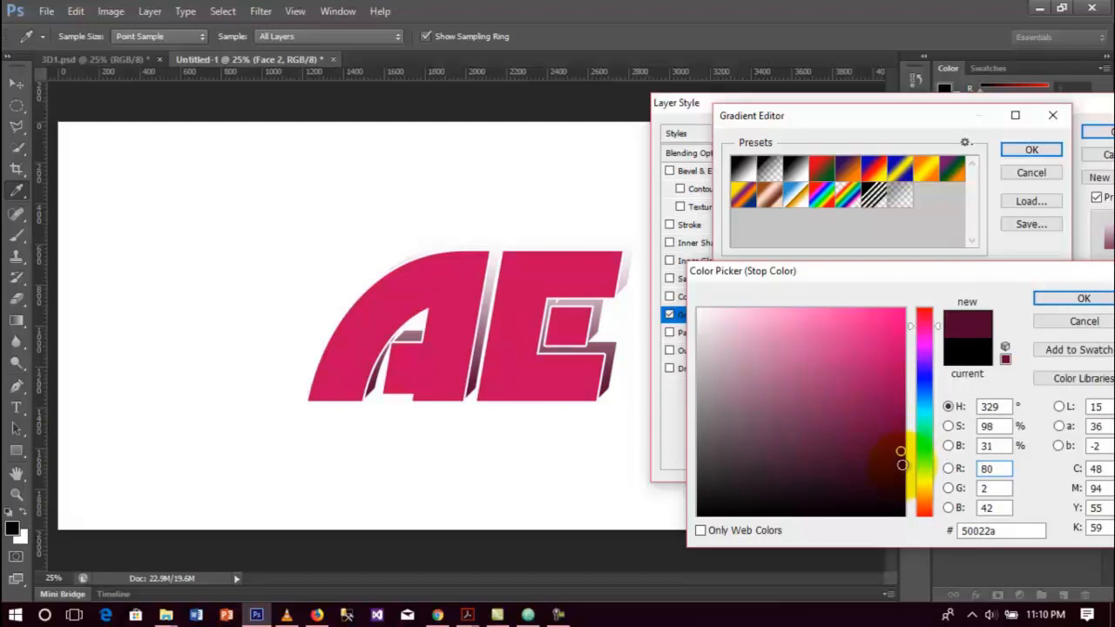
pyautogui.click(902, 463)
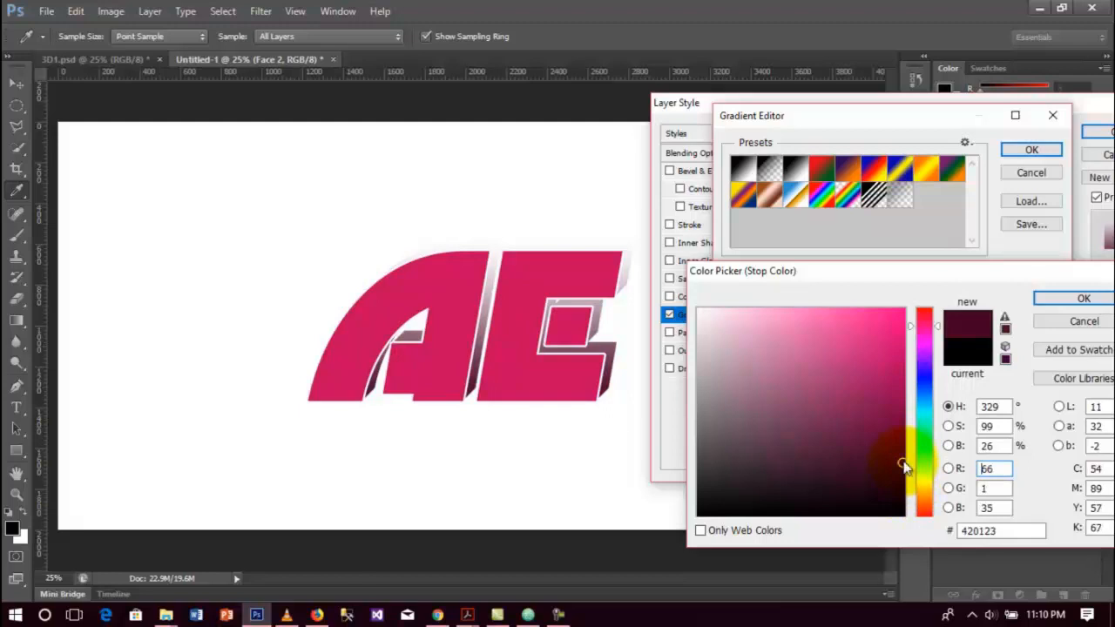
pyautogui.click(1052, 302)
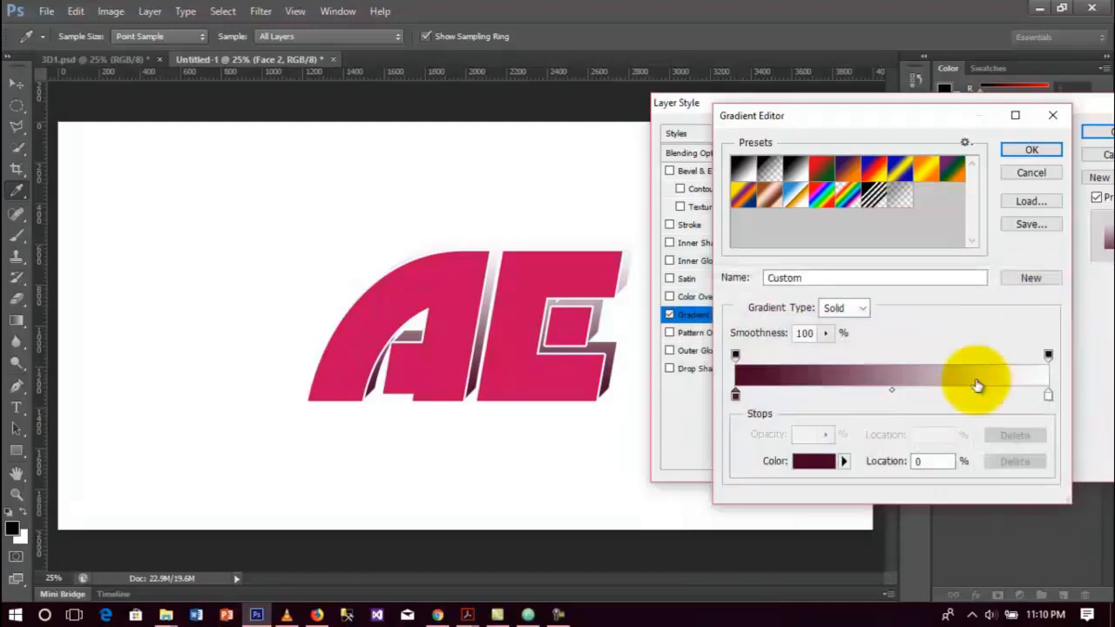
# Set the gradient's white end stop to light pink #fc62a6 and accept the edited gradient.
pyautogui.click(1048, 397)
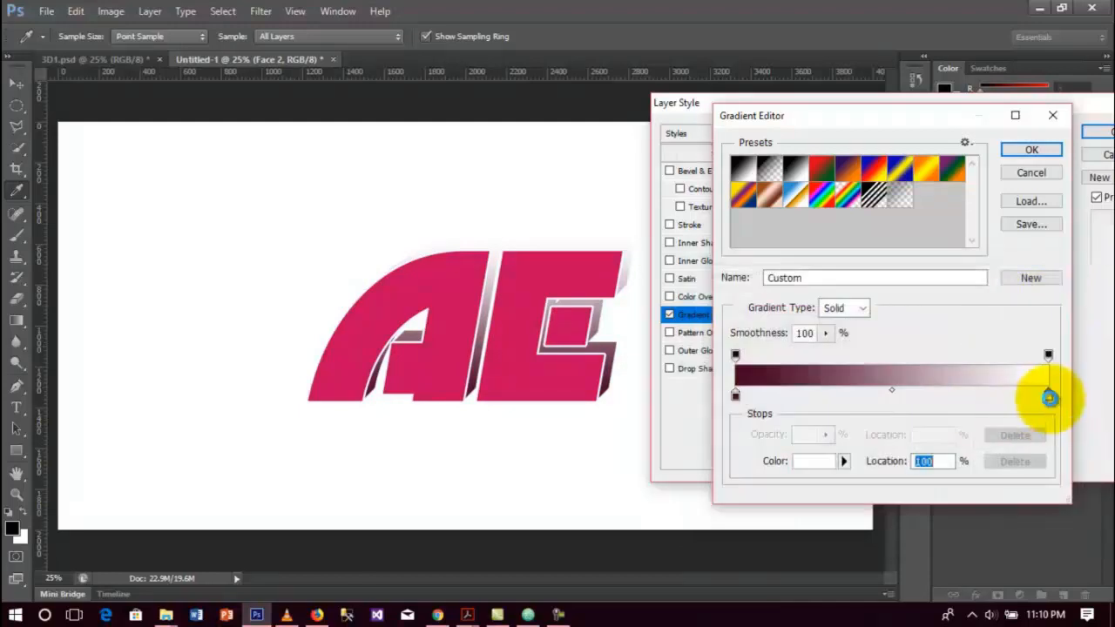
pyautogui.doubleClick(1048, 396)
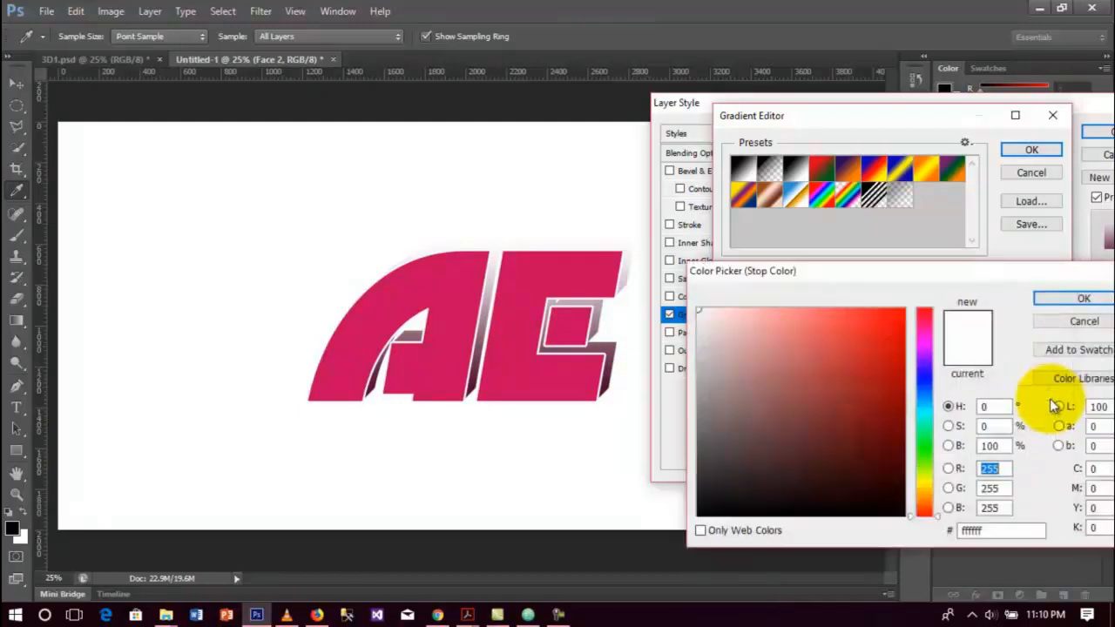
pyautogui.click(565, 271)
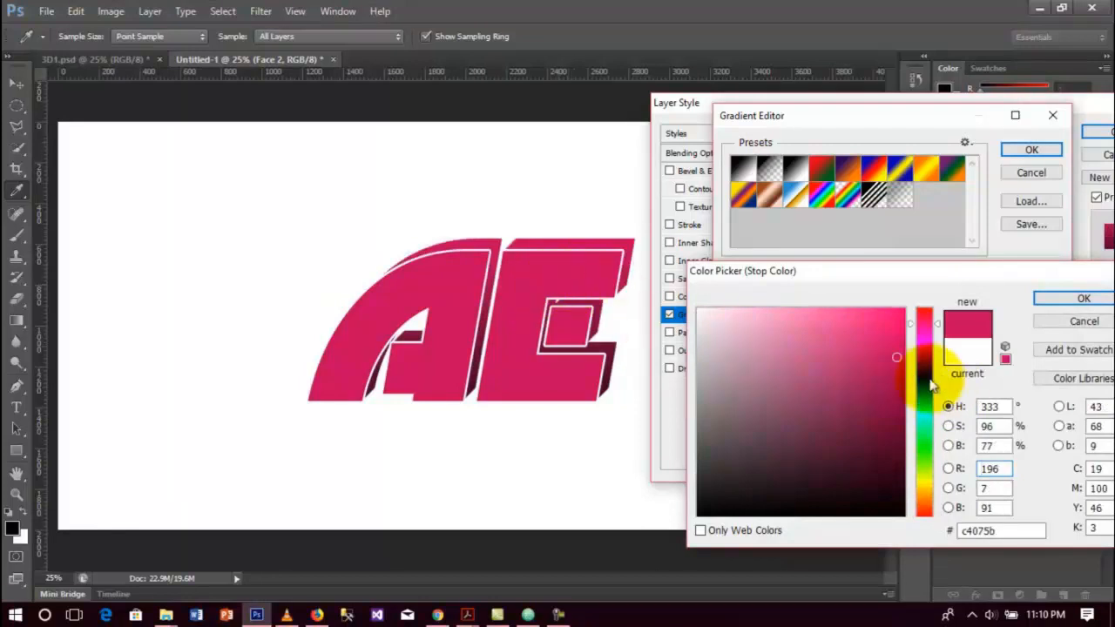
pyautogui.click(820, 317)
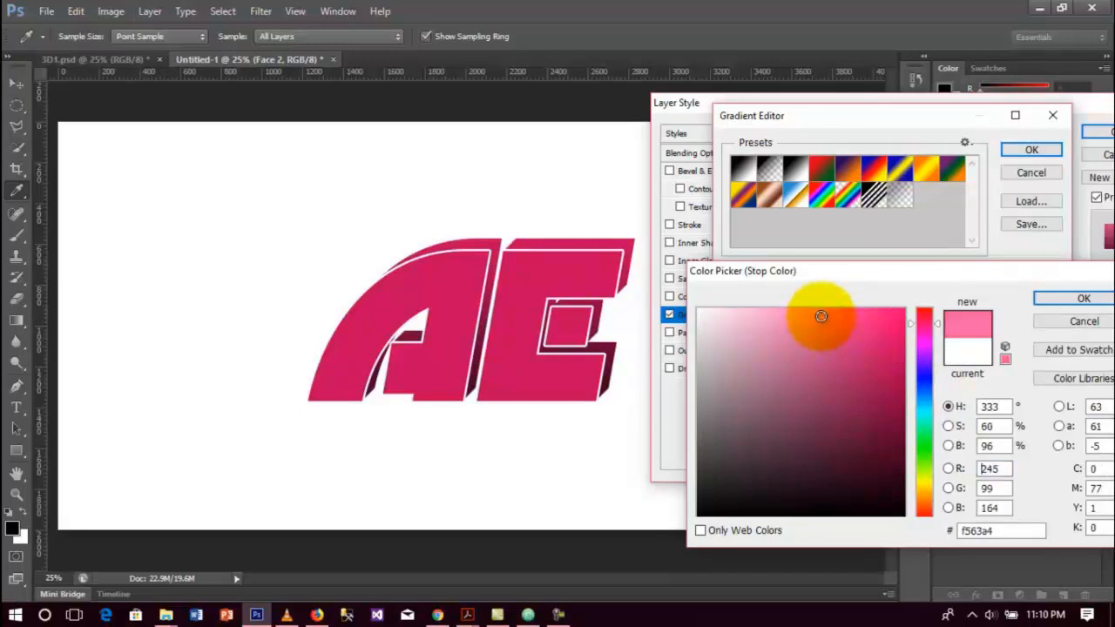
pyautogui.moveTo(820, 316); pyautogui.dragTo(808, 312)
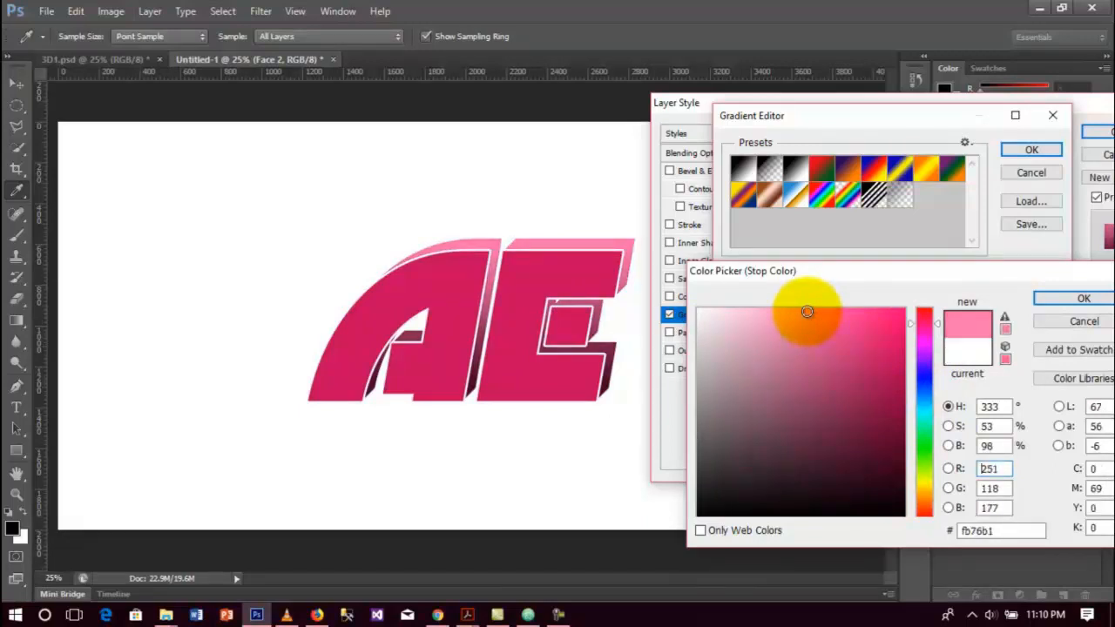
pyautogui.moveTo(808, 312); pyautogui.dragTo(824, 311)
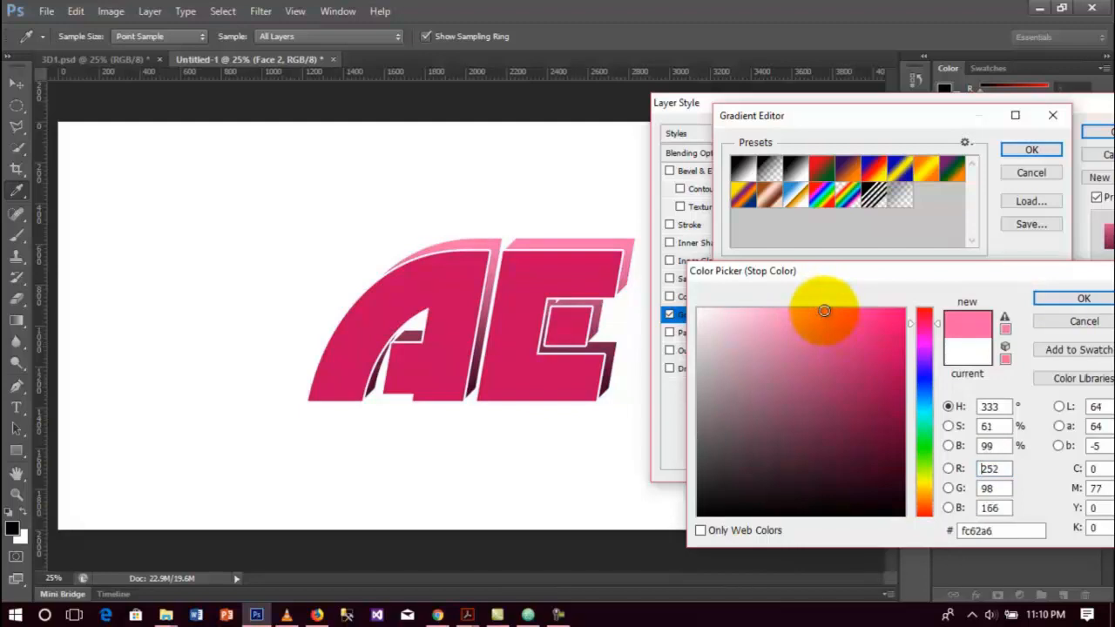
pyautogui.click(1063, 297)
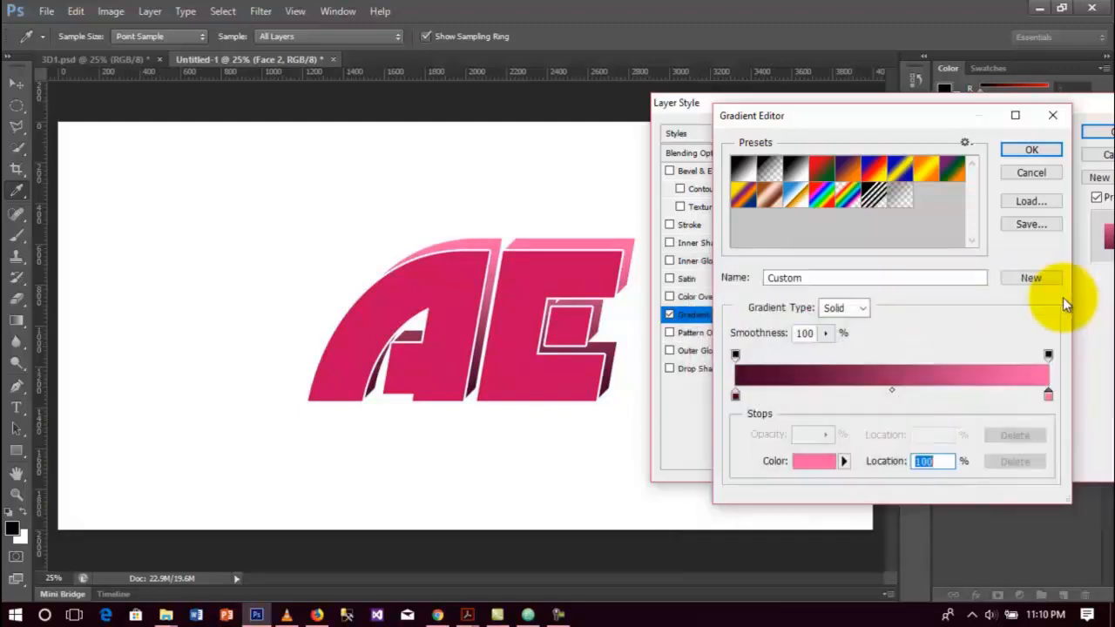
pyautogui.click(1029, 149)
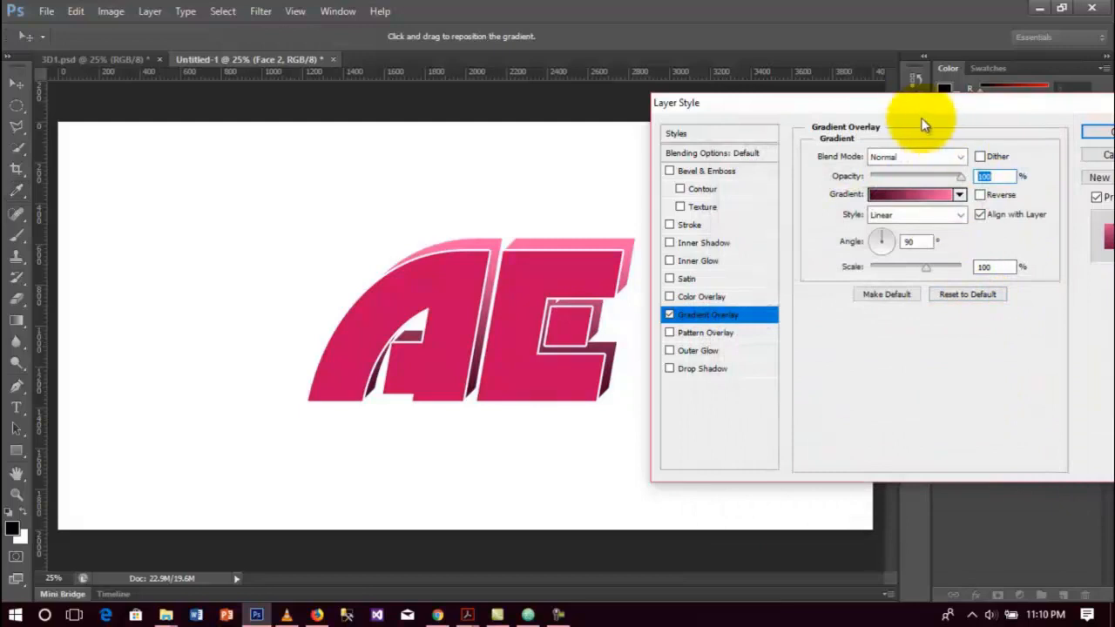
# Add a Bevel & Emboss of 250 px size to Face 2, apply the layer style and collapse its effects list.
pyautogui.moveTo(914, 107); pyautogui.dragTo(871, 105)
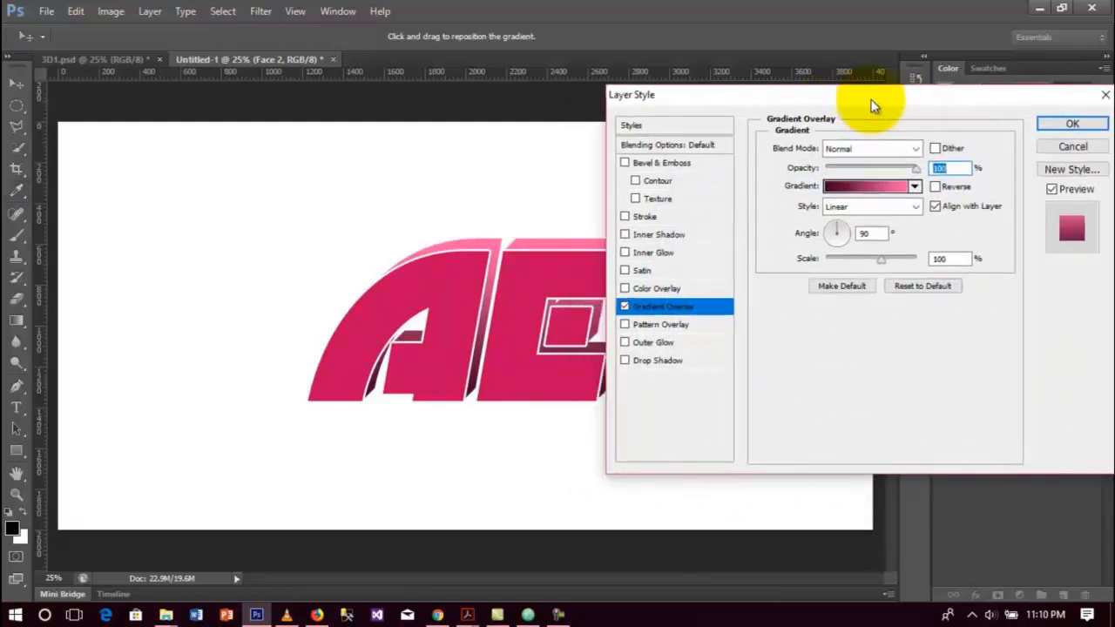
pyautogui.click(674, 162)
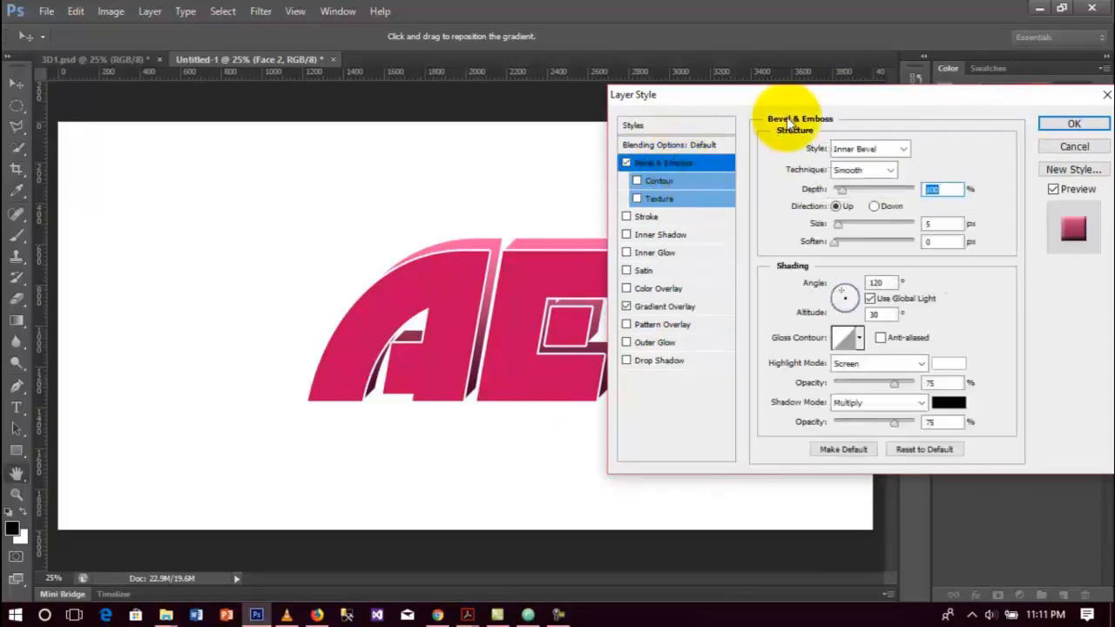
pyautogui.moveTo(811, 90); pyautogui.dragTo(847, 89)
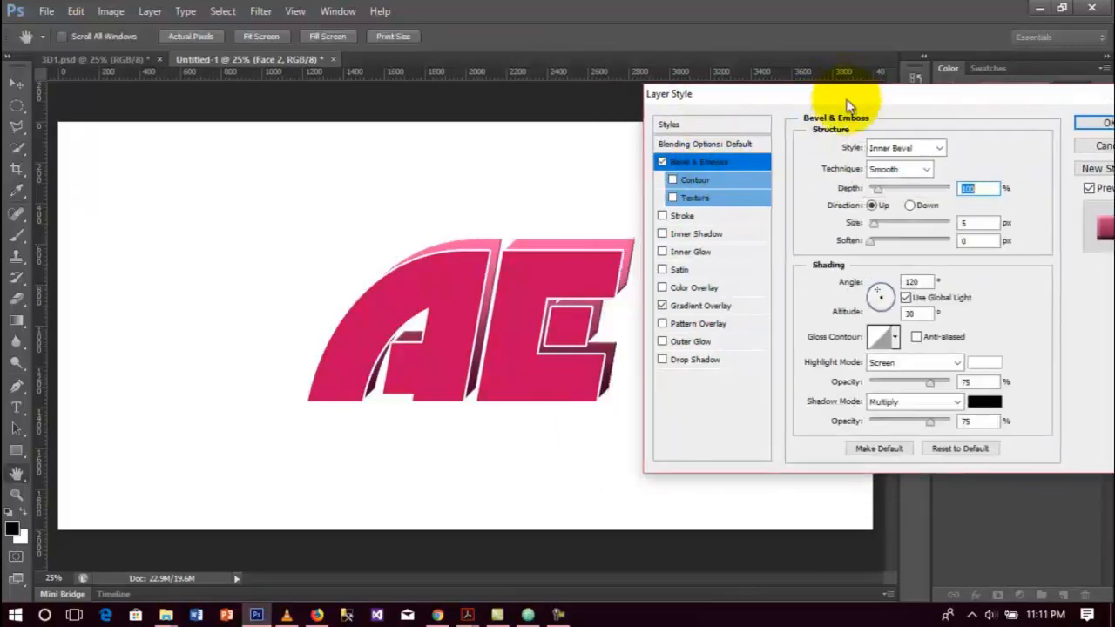
pyautogui.moveTo(875, 223); pyautogui.dragTo(951, 224)
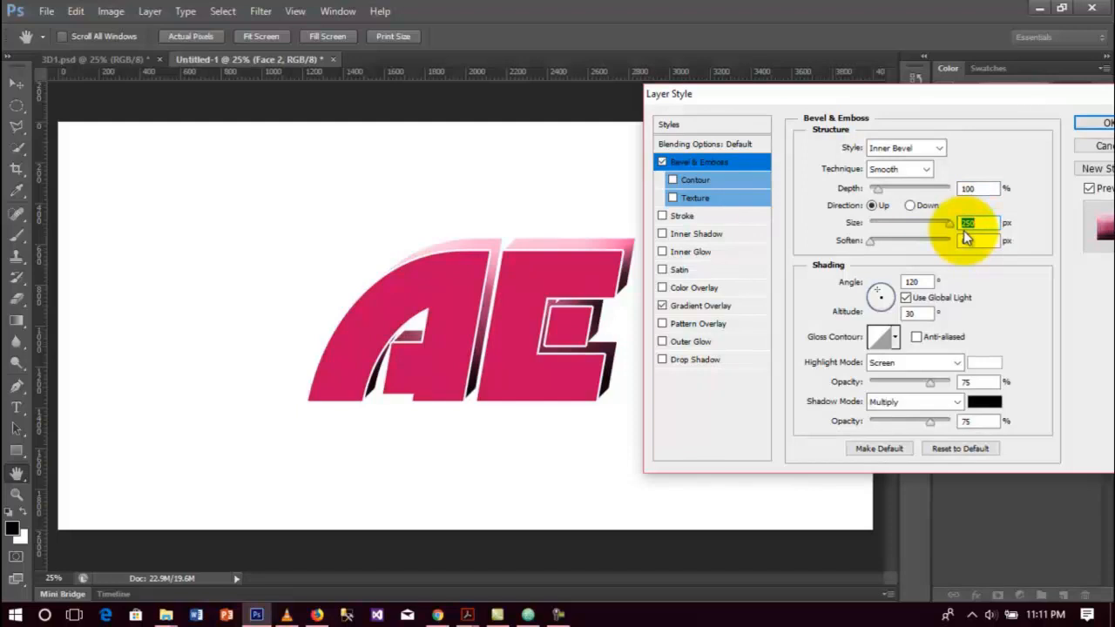
pyautogui.click(1091, 124)
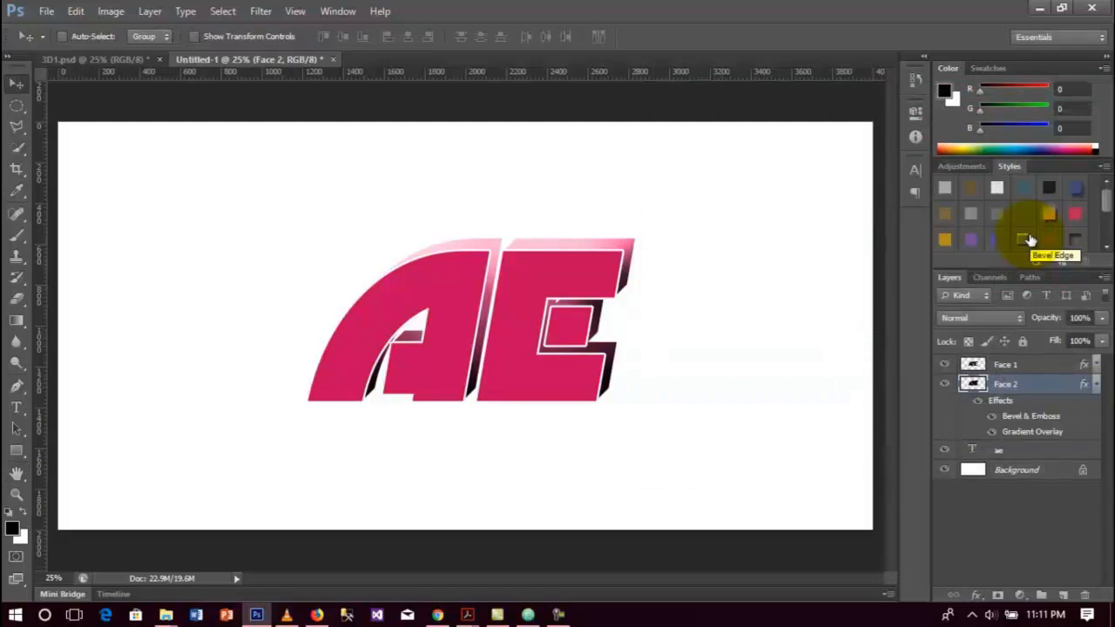
pyautogui.click(1095, 384)
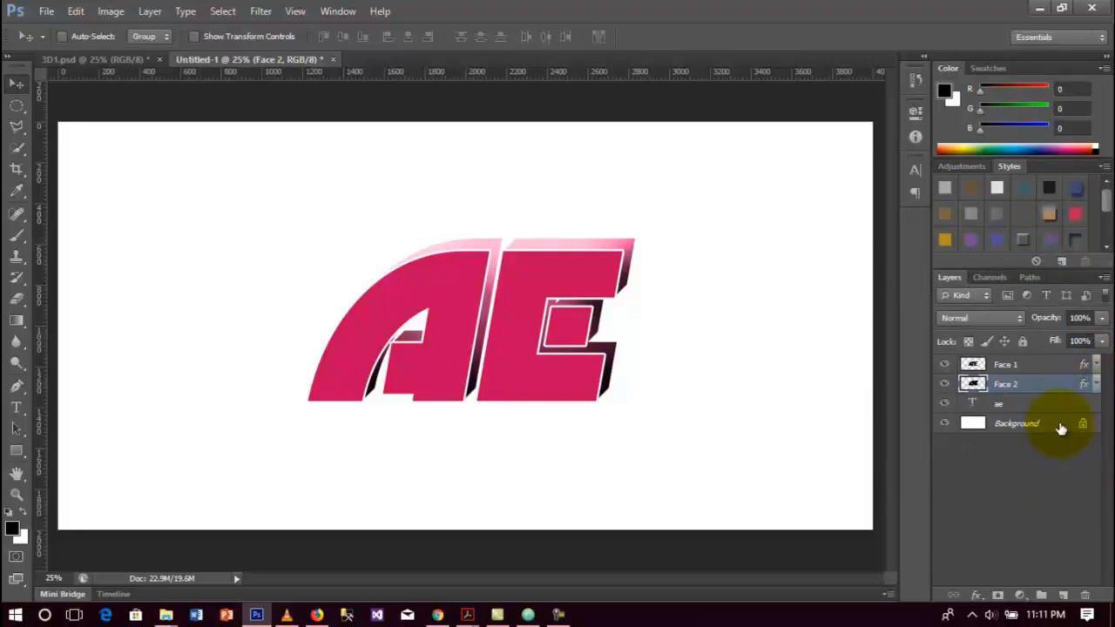
# Create a new layer directly above the Background and fill it with dark crimson #81023a.
pyautogui.click(1061, 429)
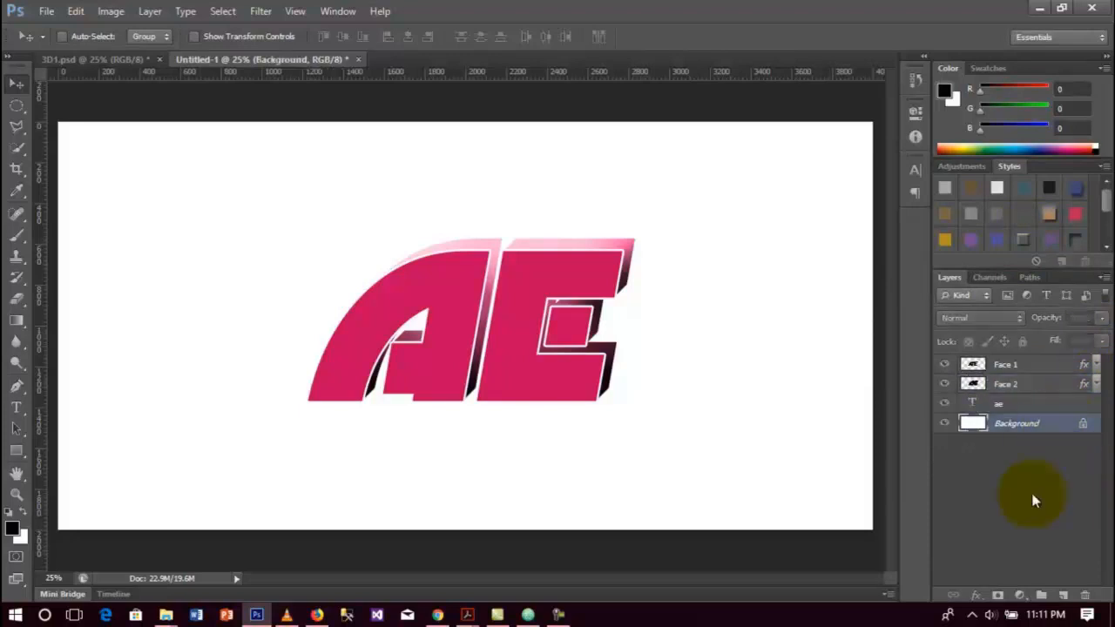
pyautogui.click(1065, 600)
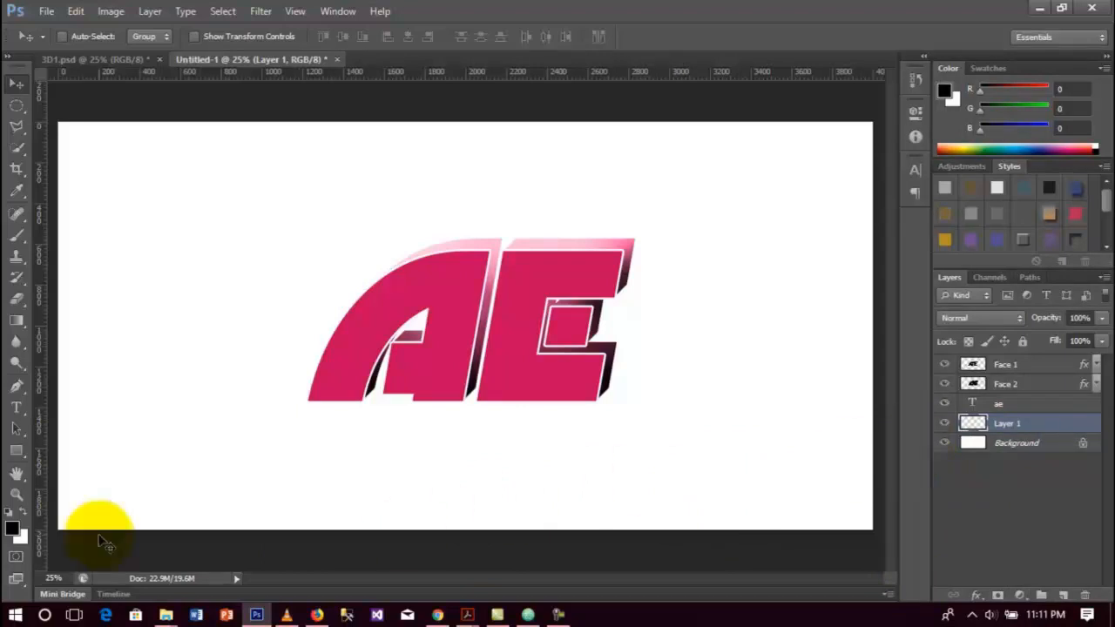
pyautogui.click(12, 528)
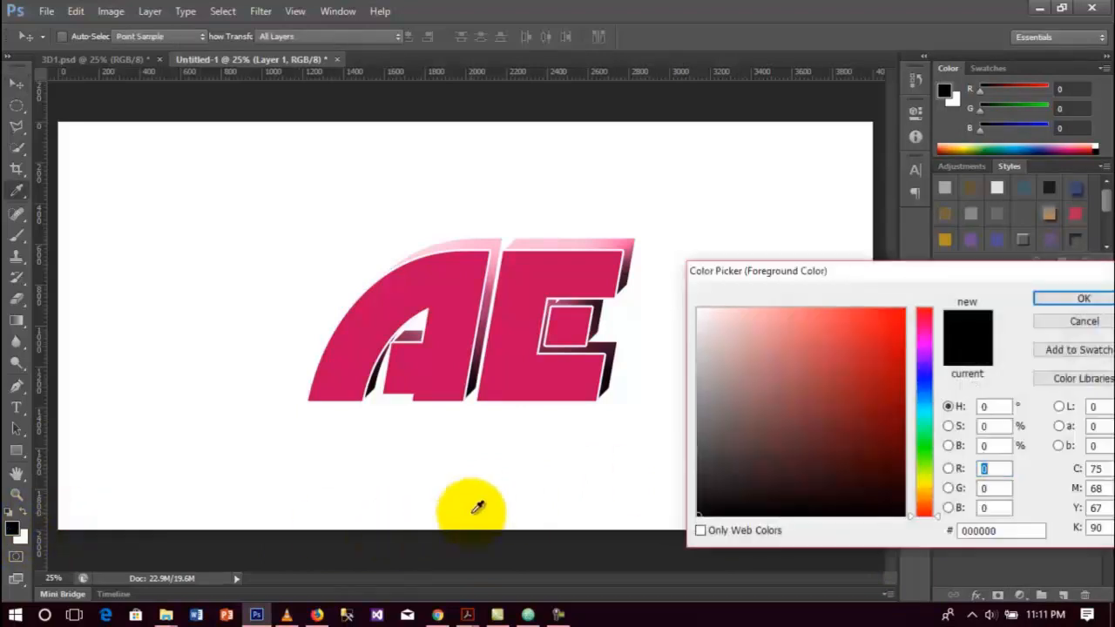
pyautogui.moveTo(447, 358); pyautogui.dragTo(901, 411)
pyautogui.click(1084, 322)
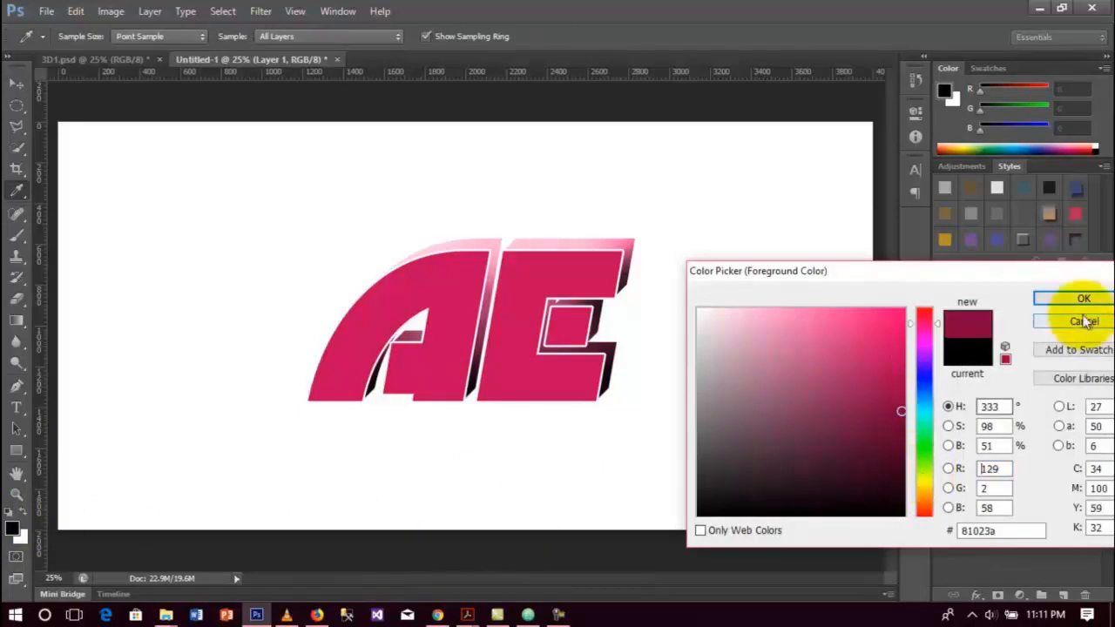
pyautogui.click(1083, 299)
pyautogui.press('v')
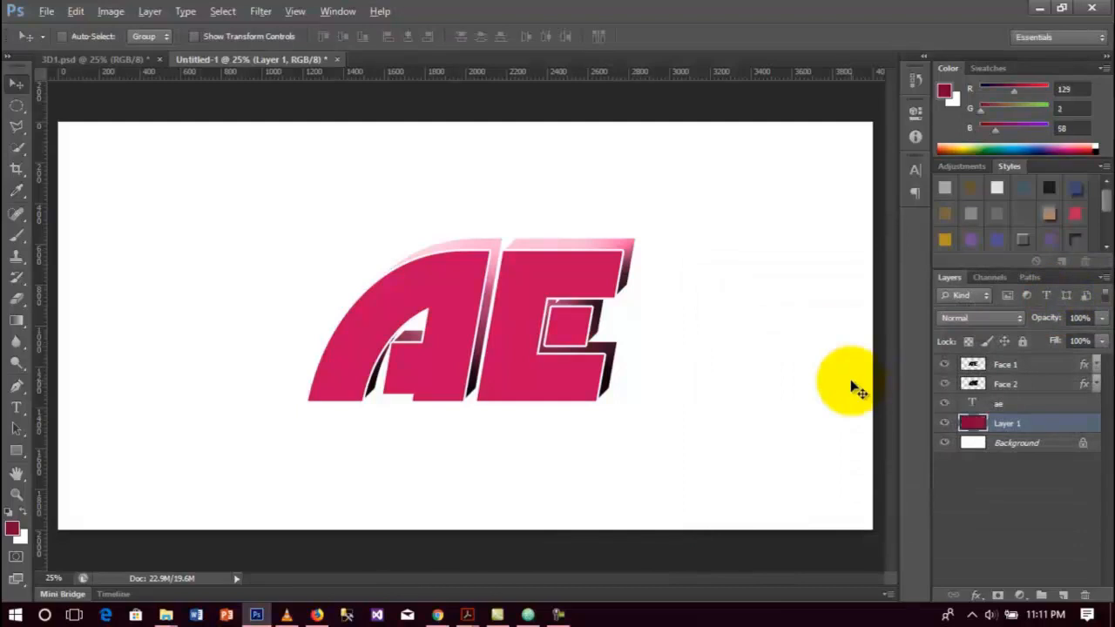
pyautogui.hotkey('alt', 'BackSpace')
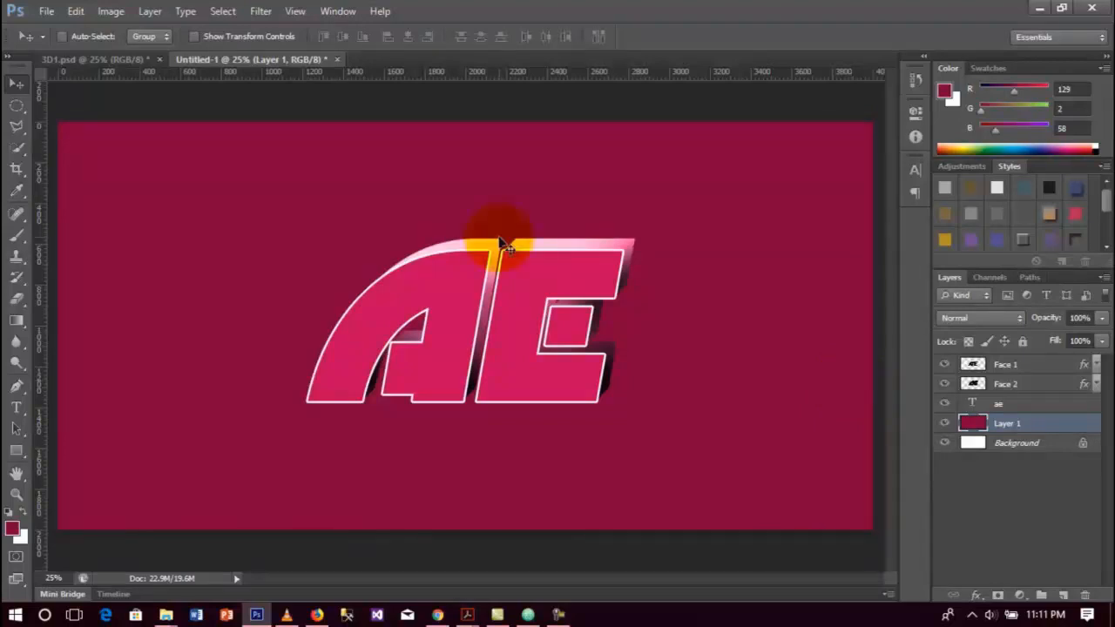
# Apply the Add Noise filter to the crimson backdrop layer with 49.5% amount, Uniform distribution and Monochromatic on.
pyautogui.click(259, 12)
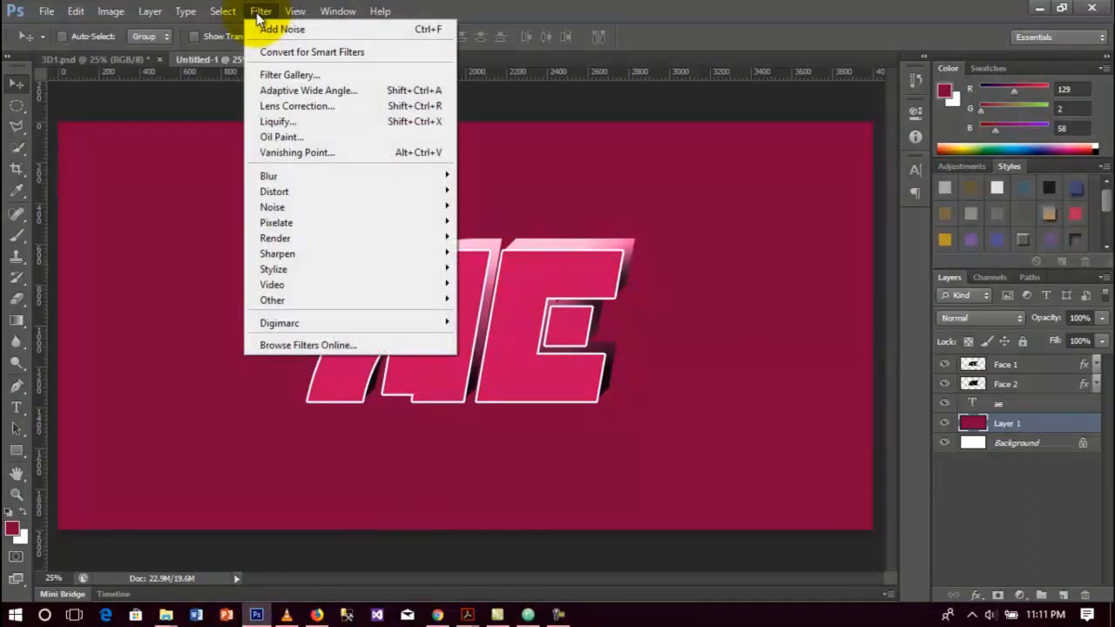
pyautogui.moveTo(331, 209)
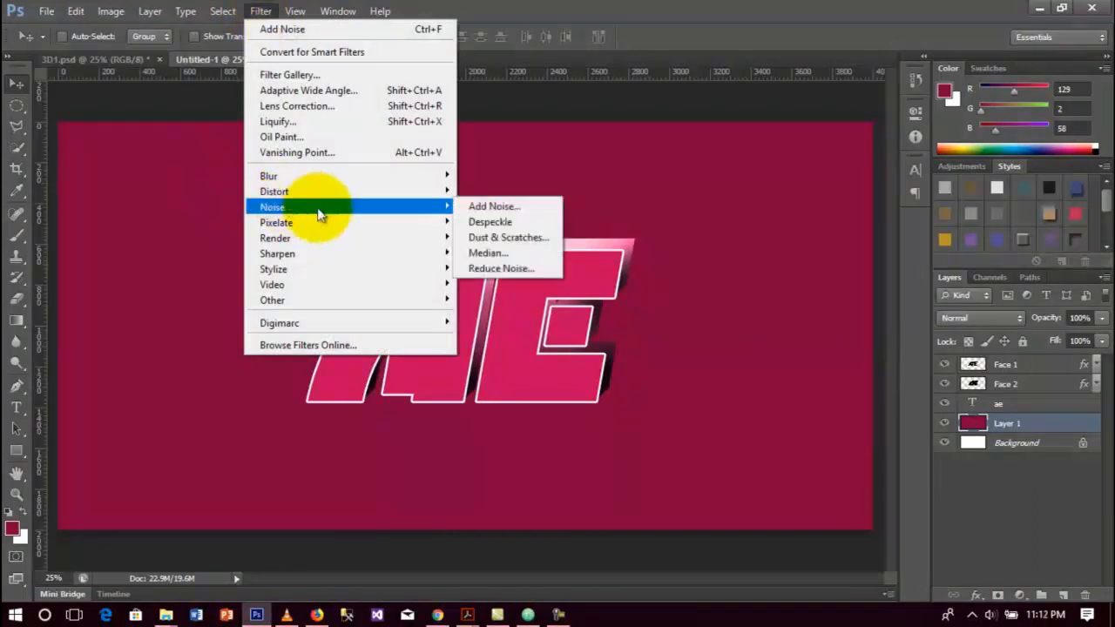
pyautogui.click(493, 207)
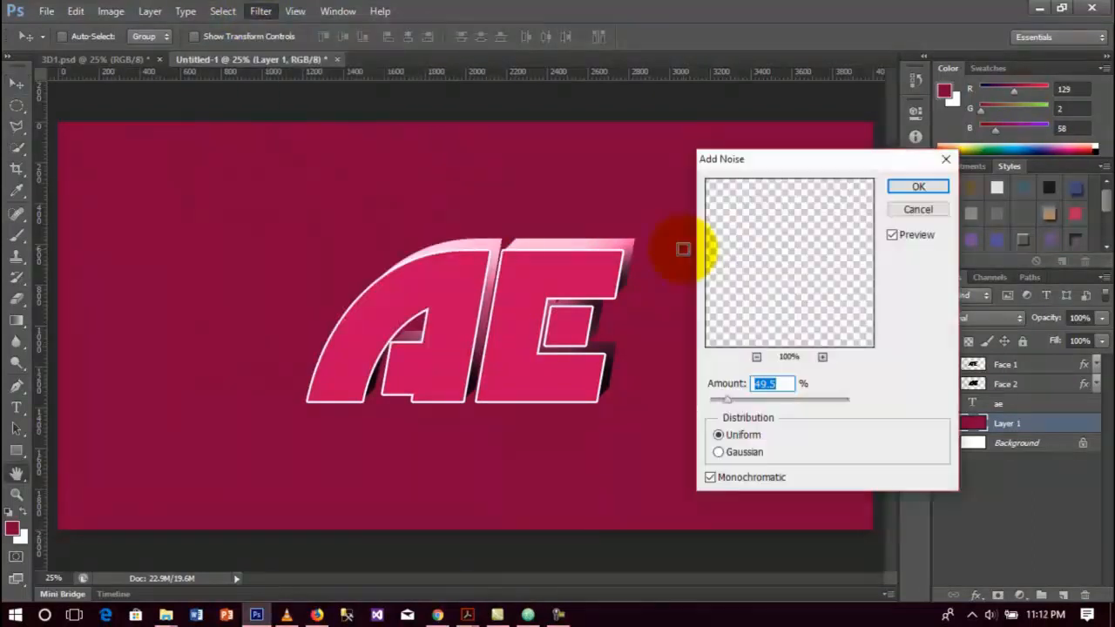
pyautogui.moveTo(773, 161); pyautogui.dragTo(799, 106)
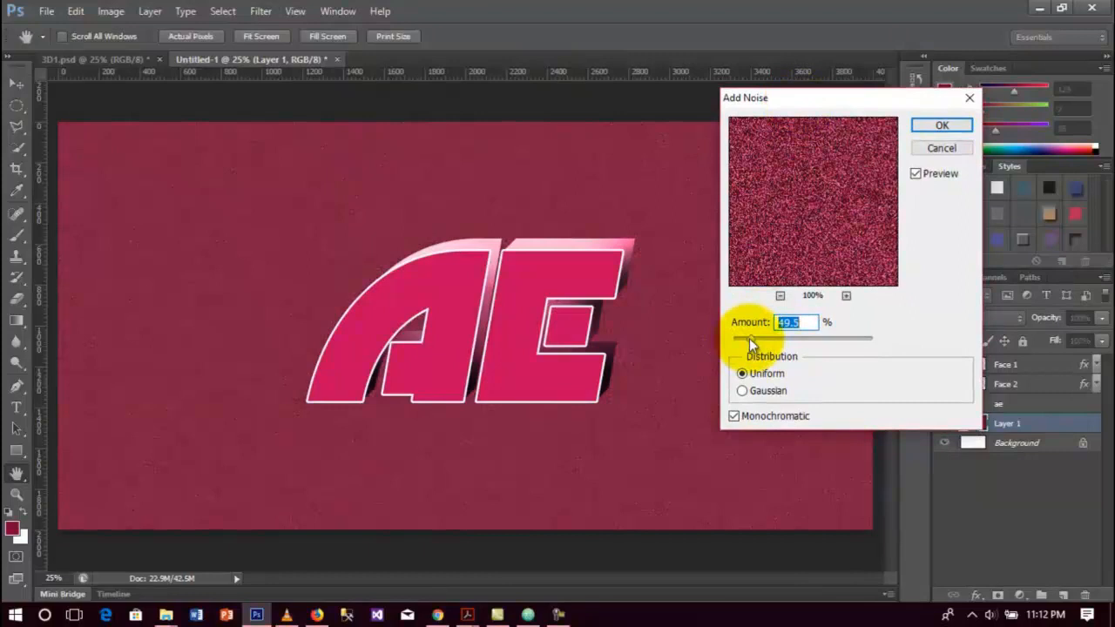
pyautogui.click(808, 214)
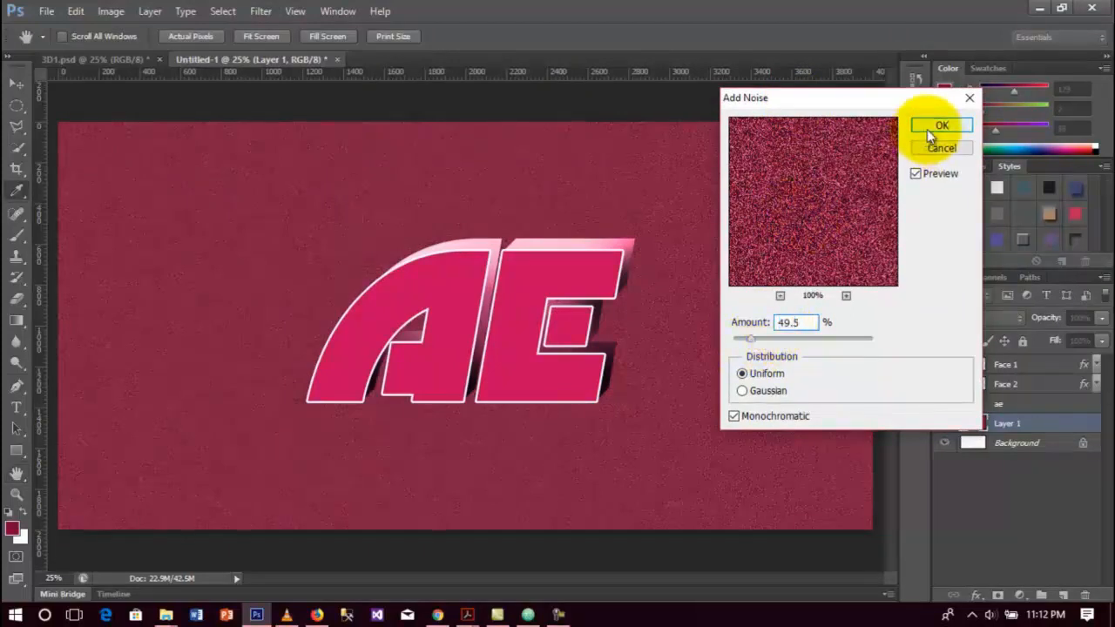
pyautogui.click(941, 126)
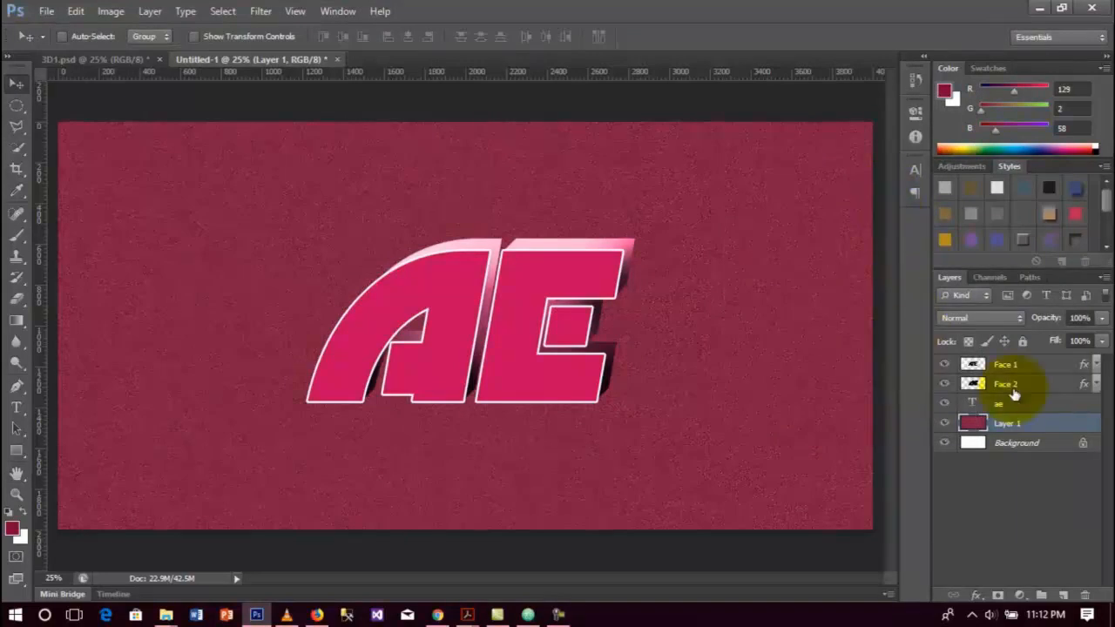
# Create a new layer above the crimson texture layer and ready a soft brush of 1800 px size and 0% hardness.
pyautogui.click(1063, 595)
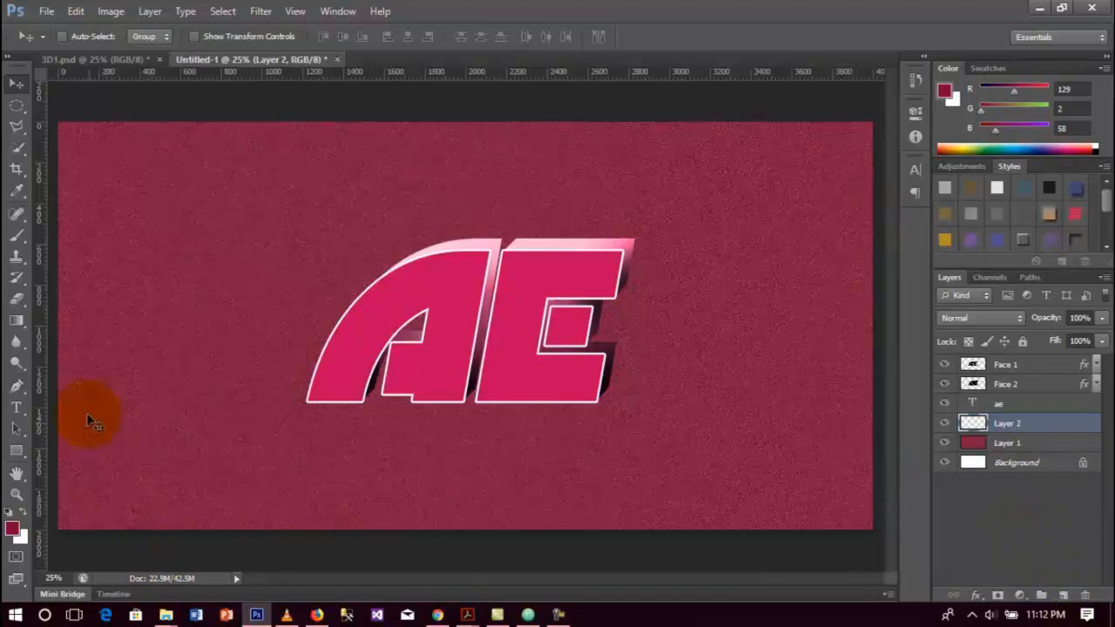
pyautogui.click(16, 214)
pyautogui.click(16, 234)
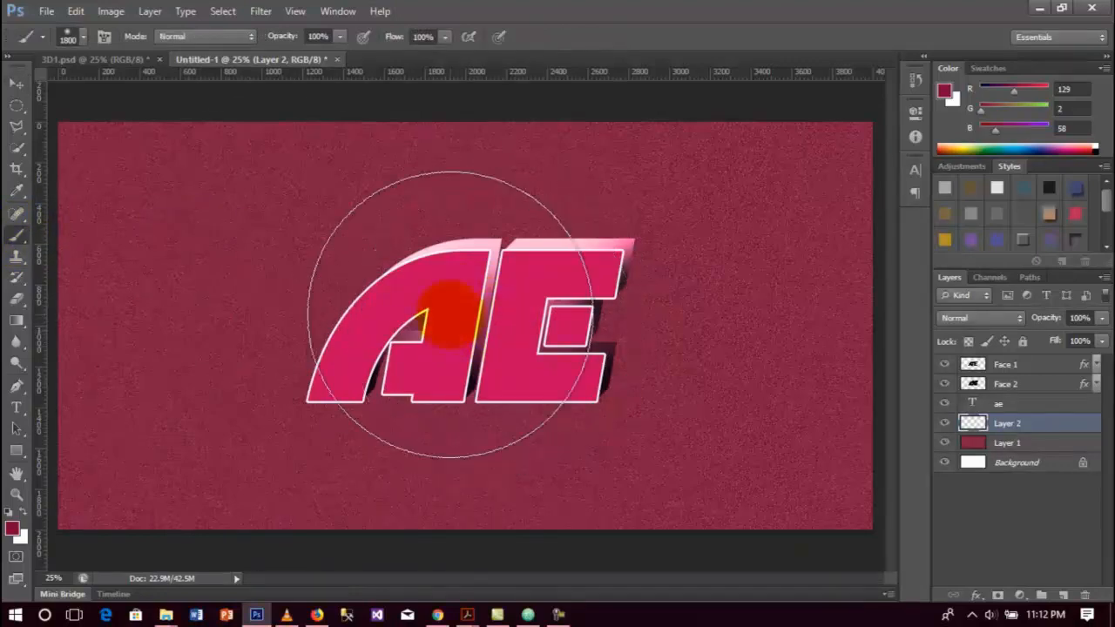
pyautogui.click(84, 39)
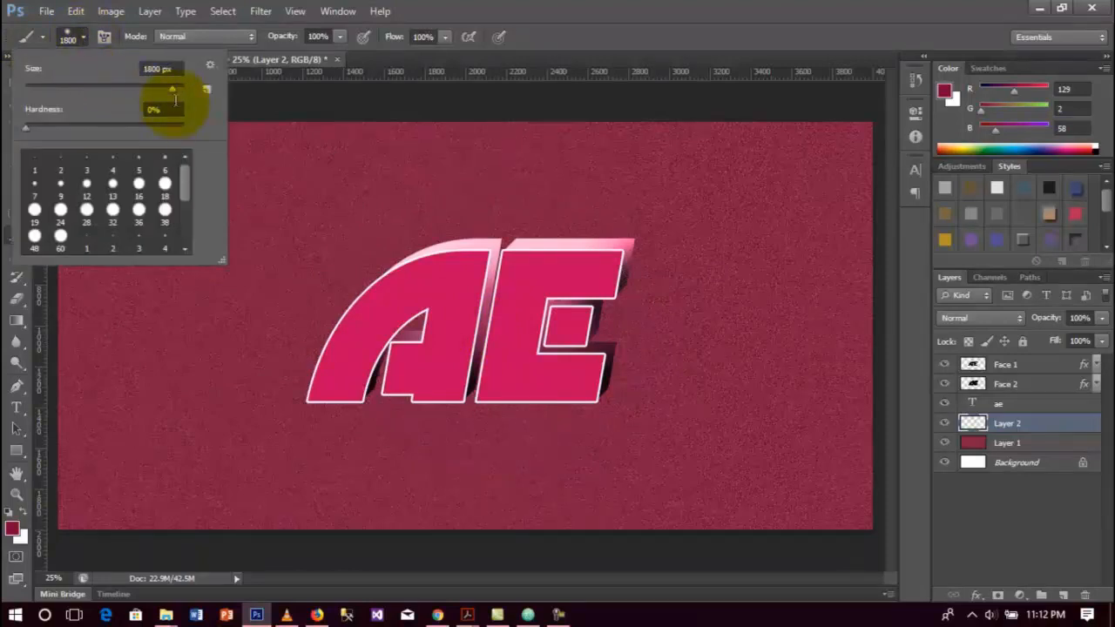
pyautogui.click(176, 69)
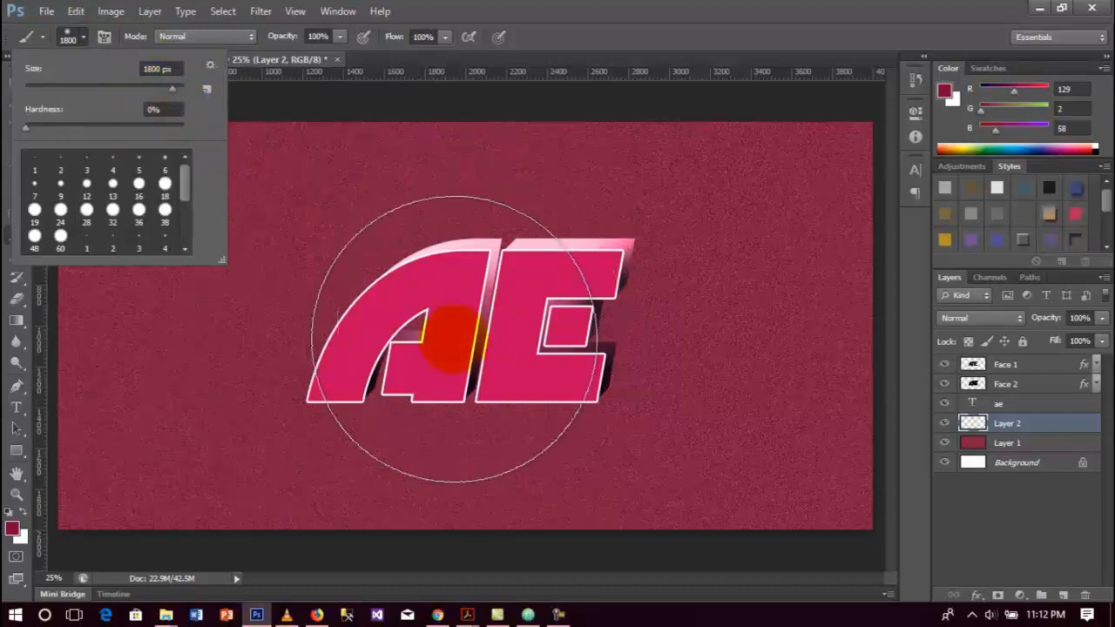
# Set the foreground color to bright pink #fa0371 and paint a single soft glow spot behind the center of the logo.
pyautogui.click(11, 528)
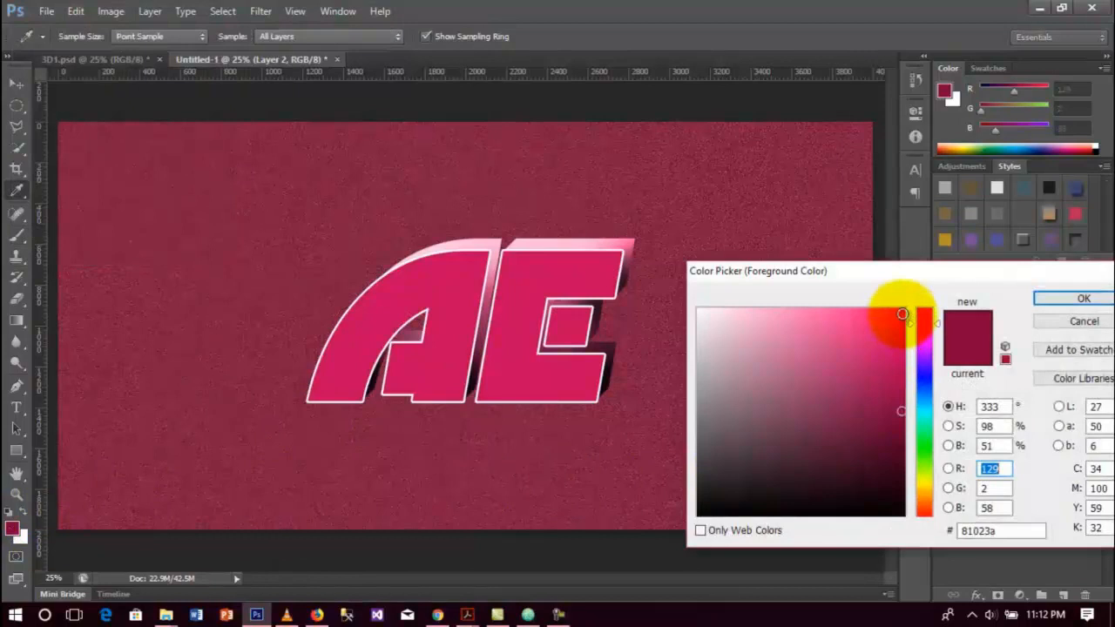
pyautogui.click(901, 312)
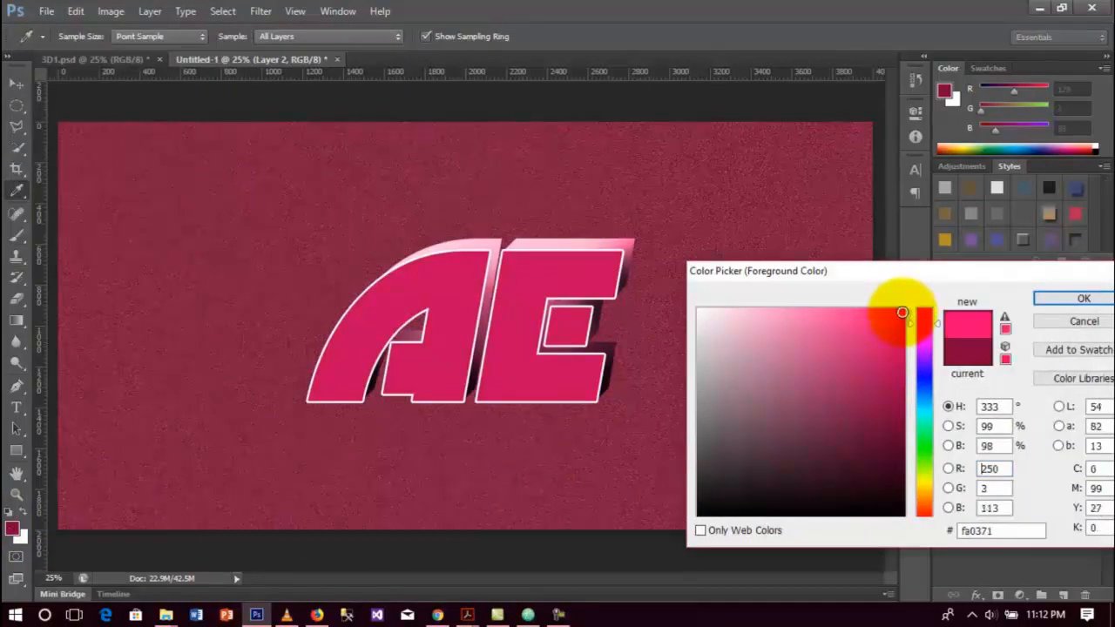
pyautogui.click(1077, 300)
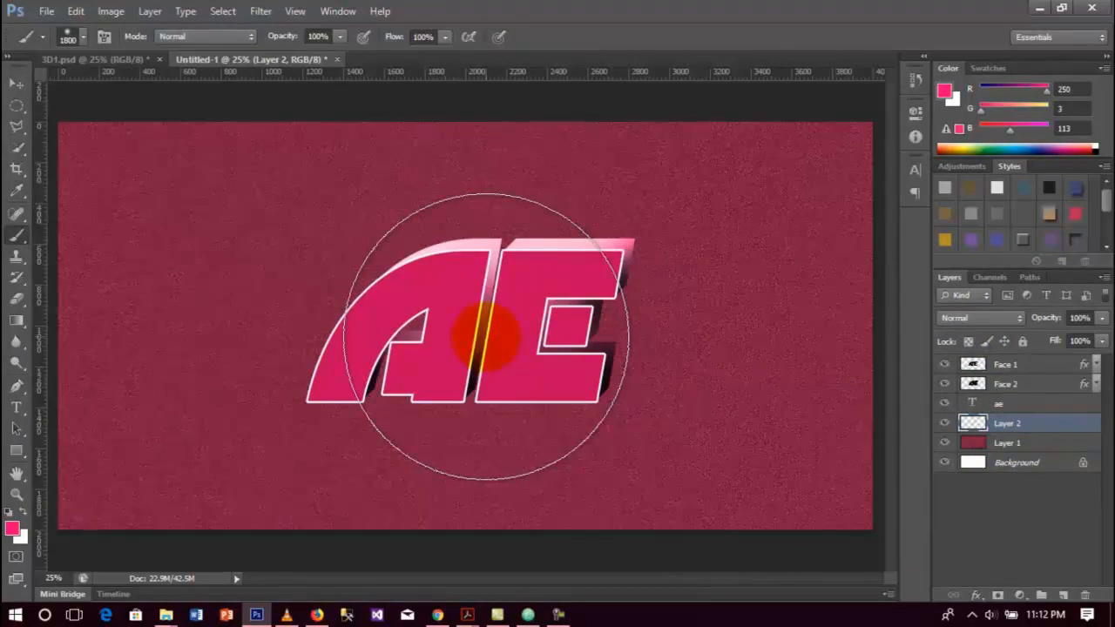
pyautogui.click(486, 336)
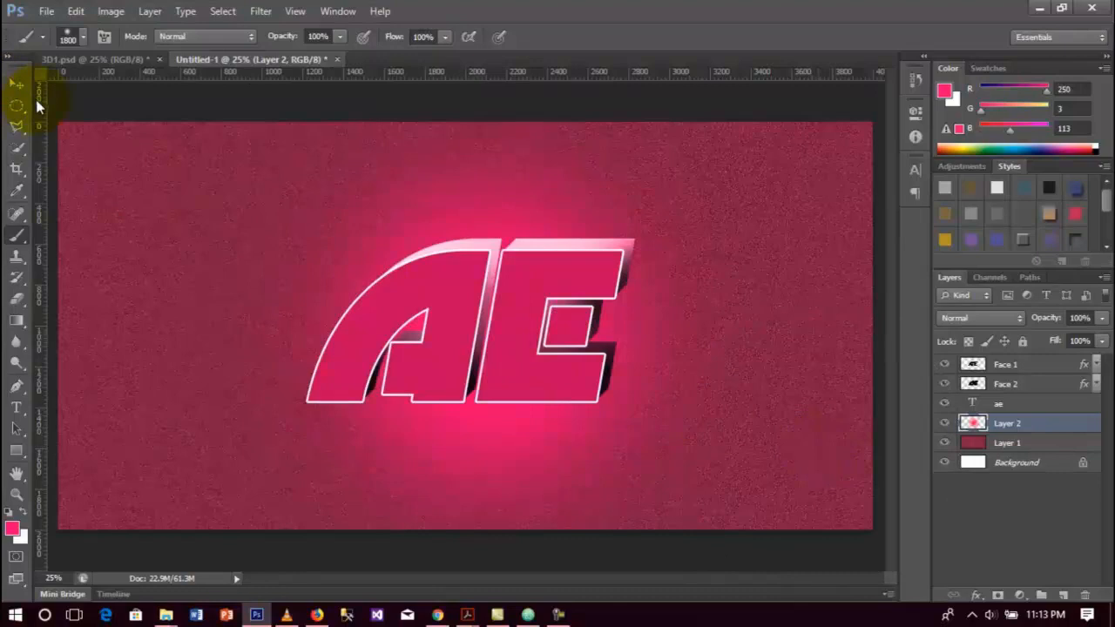
pyautogui.click(17, 84)
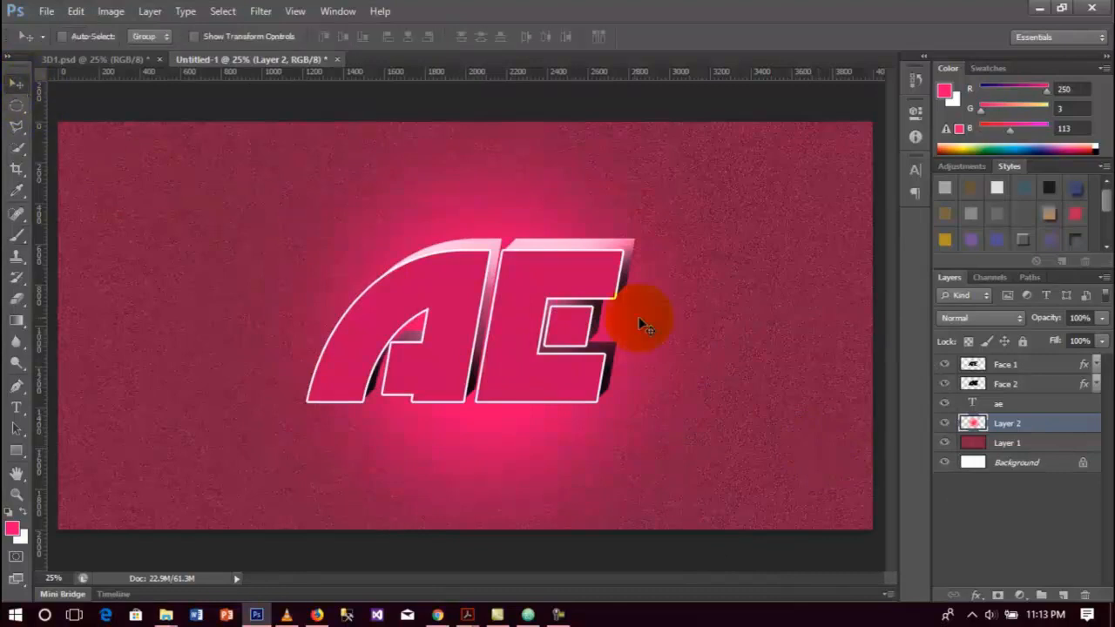
# Apply Add Noise to the glow layer with 49.5% amount, Uniform and Monochromatic, and set its blend mode to Overlay.
pyautogui.click(1077, 431)
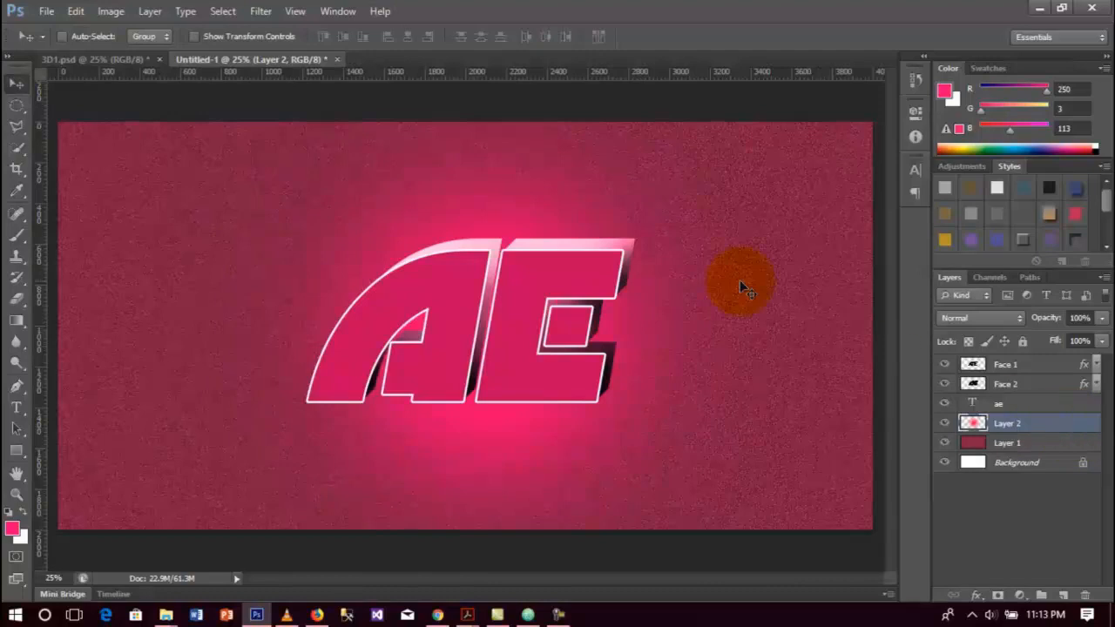
pyautogui.click(258, 12)
pyautogui.moveTo(399, 209)
pyautogui.click(497, 207)
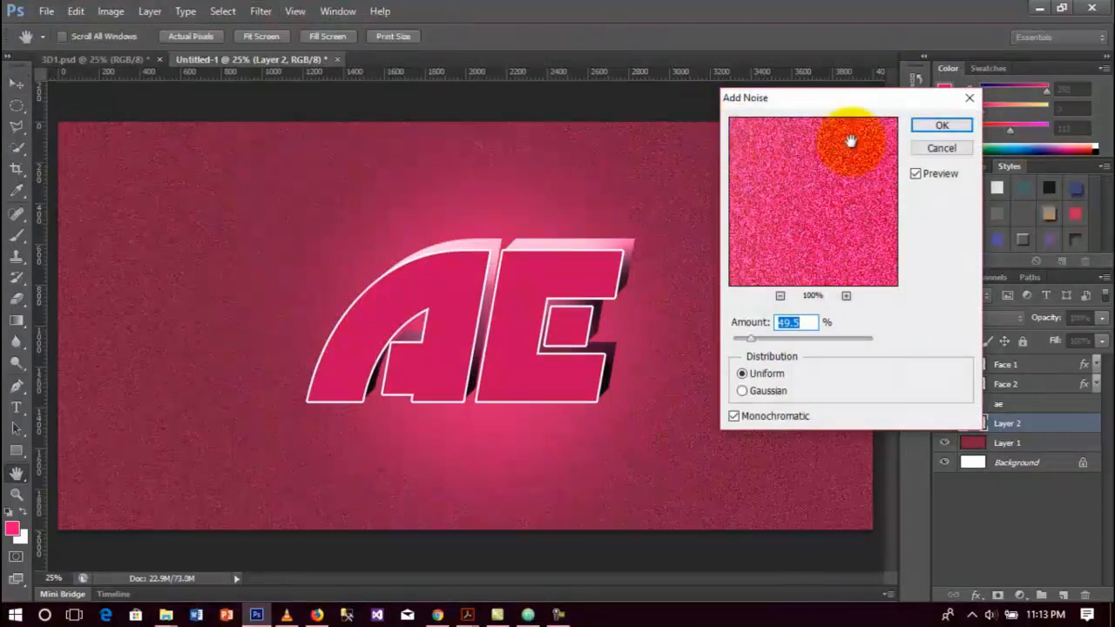
pyautogui.click(923, 126)
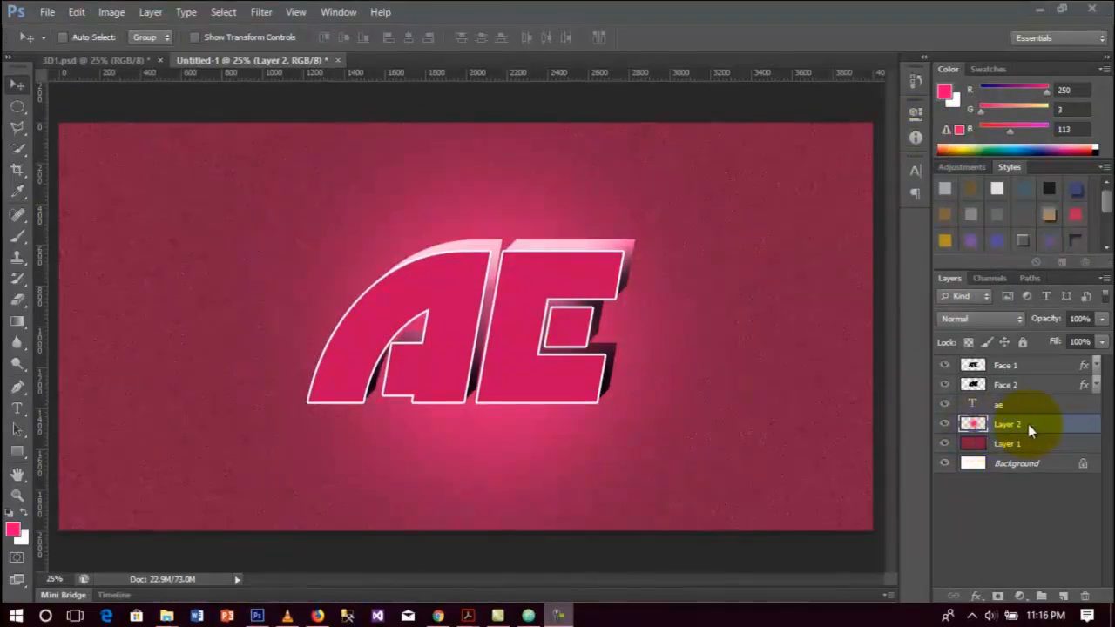
pyautogui.click(1015, 321)
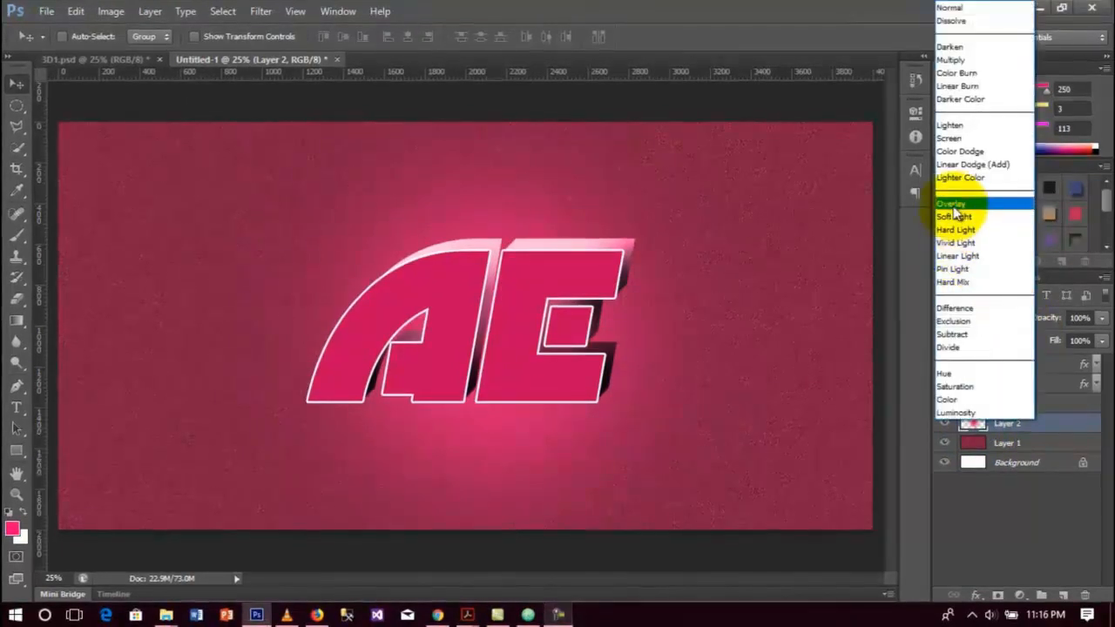
pyautogui.click(959, 206)
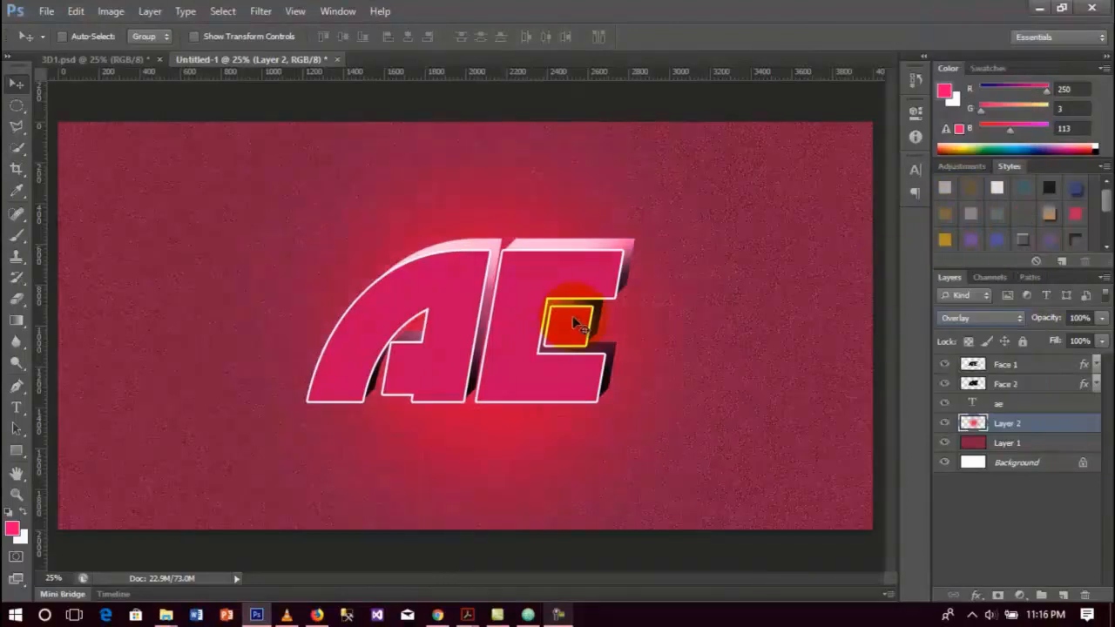
# Create a new layer above the glow layer and fill it with black.
pyautogui.click(1064, 596)
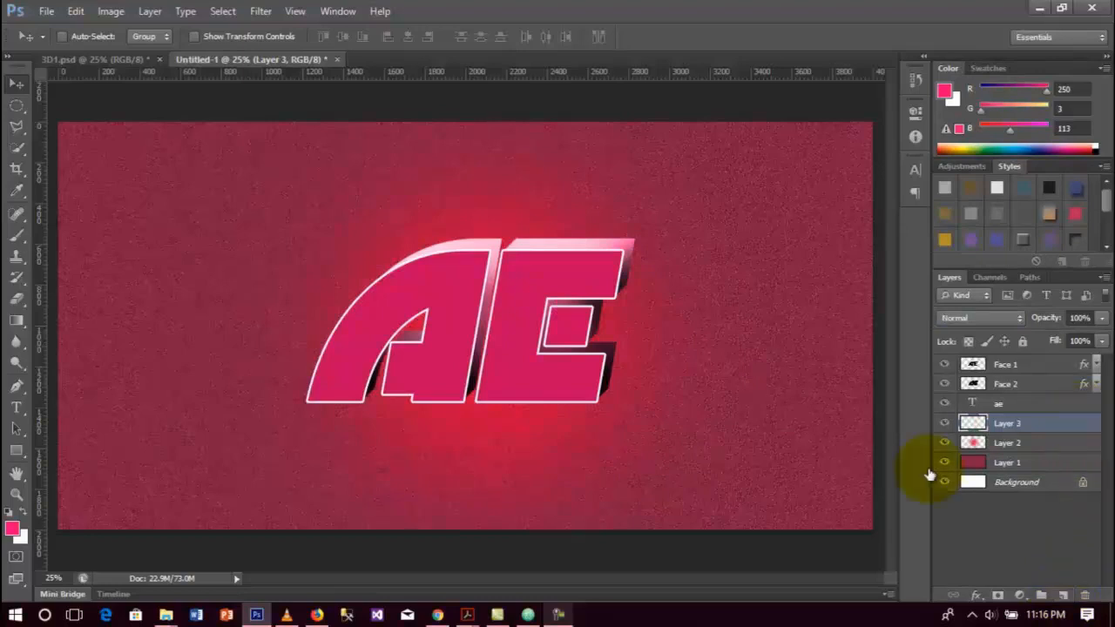
pyautogui.click(10, 513)
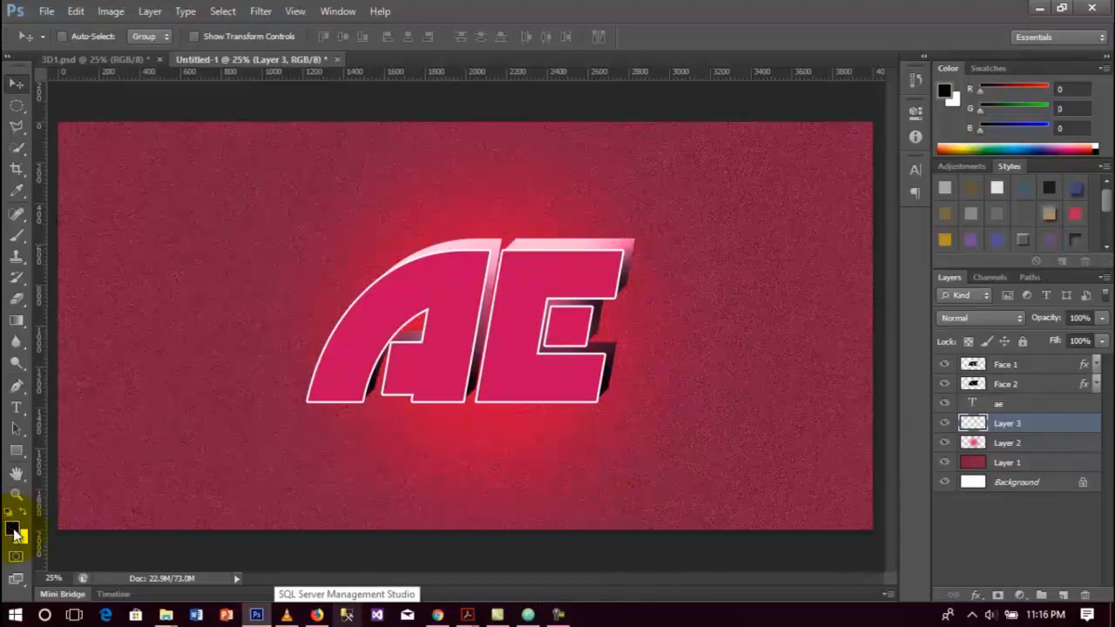
pyautogui.hotkey('alt', 'BackSpace')
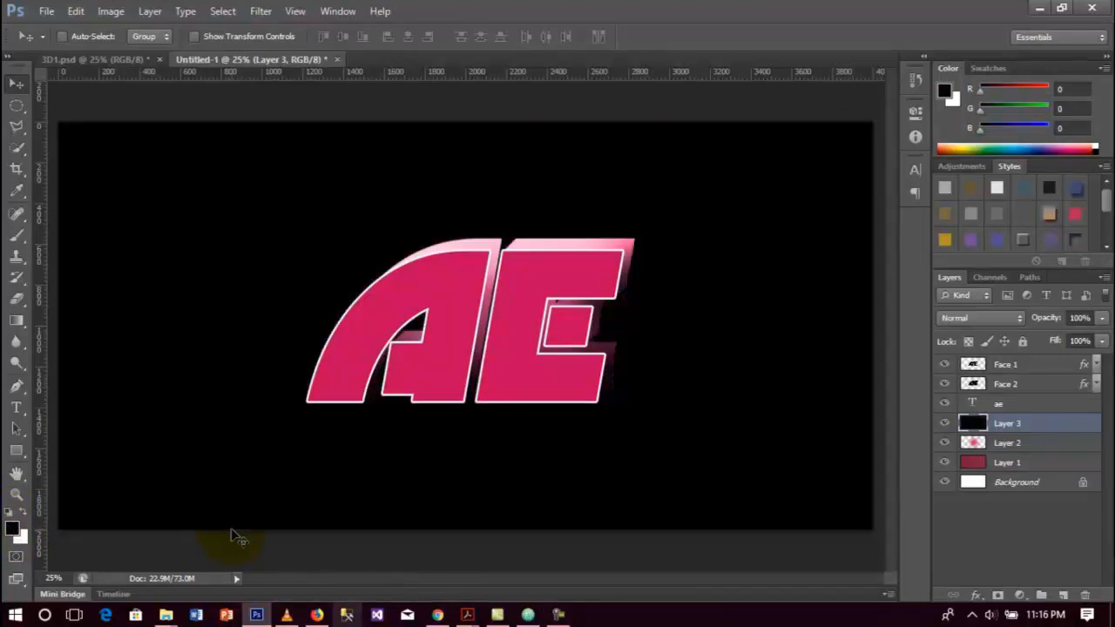
# Erase the black layer's middle with a 2000 px eraser at 63% opacity, leaving dark corners, and set its blend mode to Overlay.
pyautogui.click(19, 301)
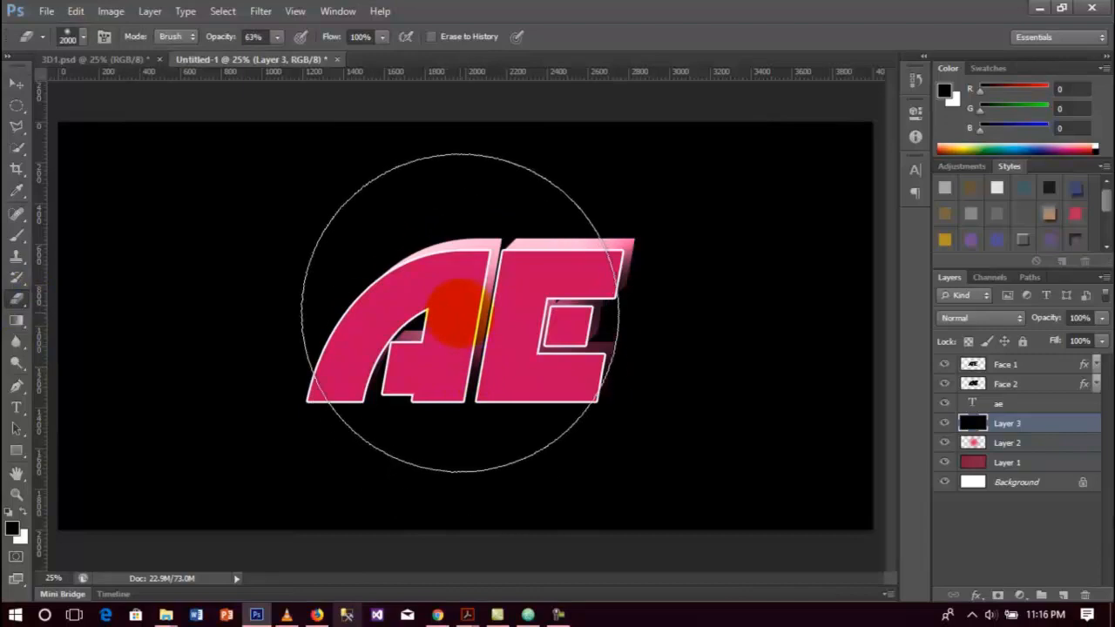
pyautogui.click(478, 309)
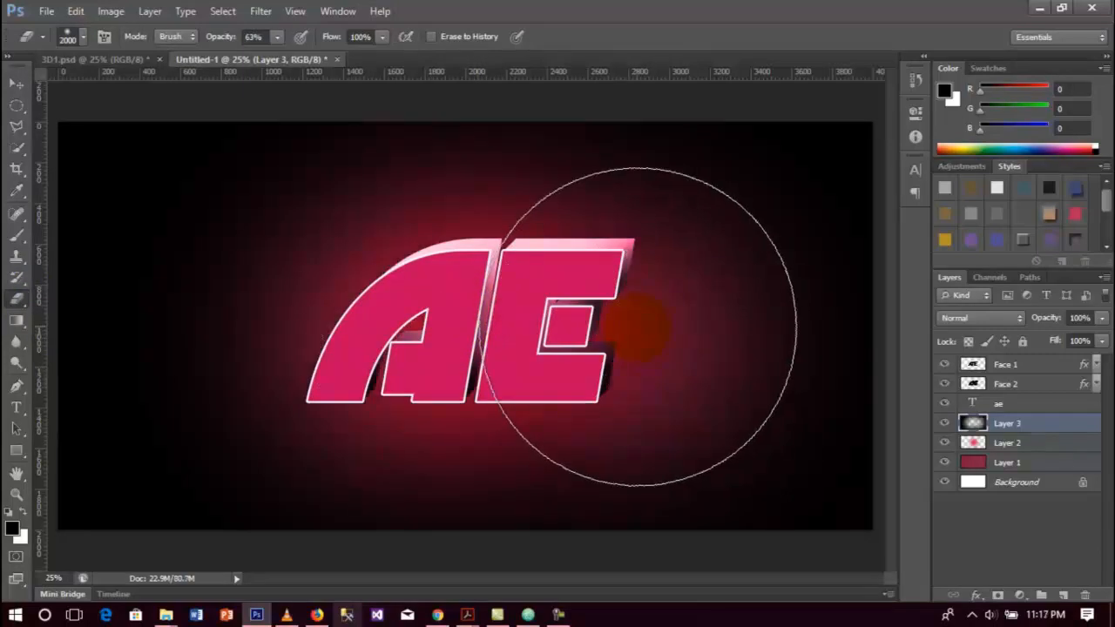
pyautogui.moveTo(660, 267); pyautogui.dragTo(373, 224)
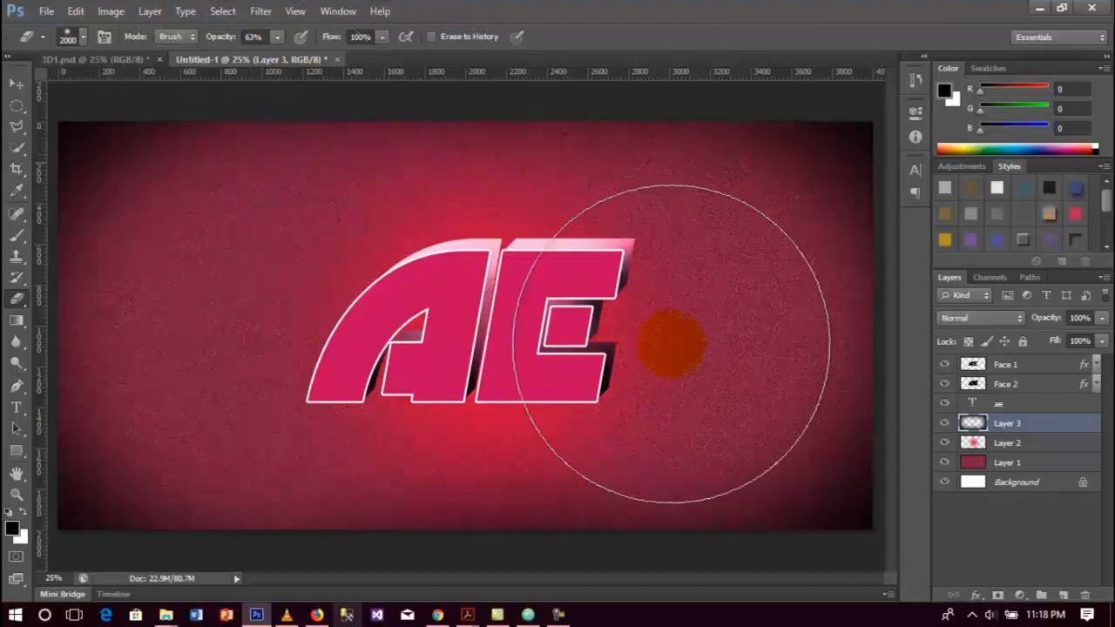
pyautogui.press('v')
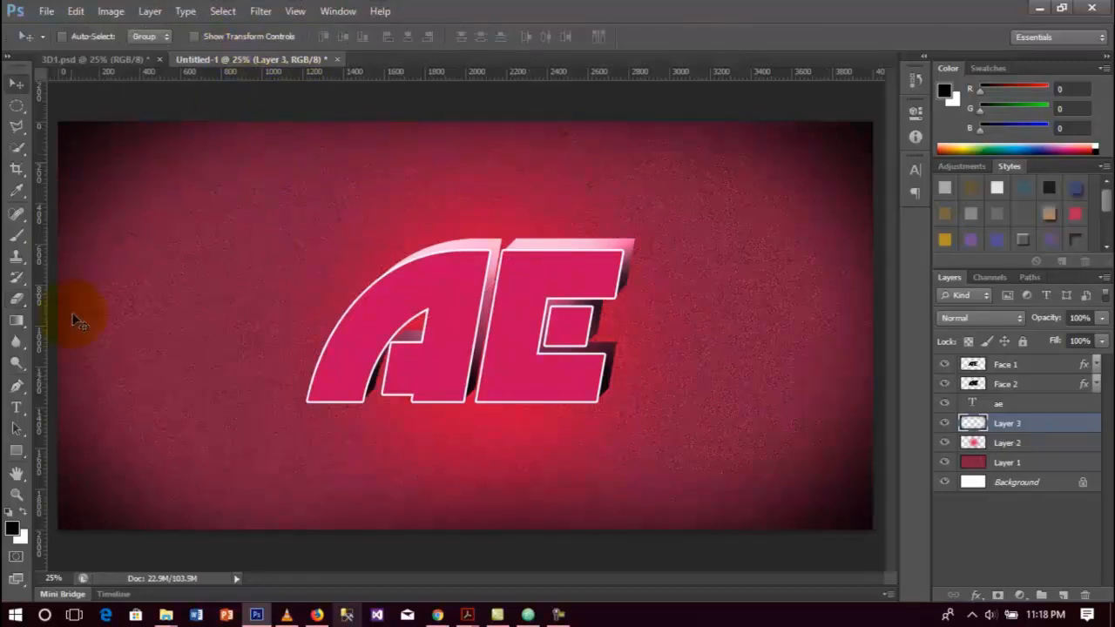
pyautogui.click(16, 299)
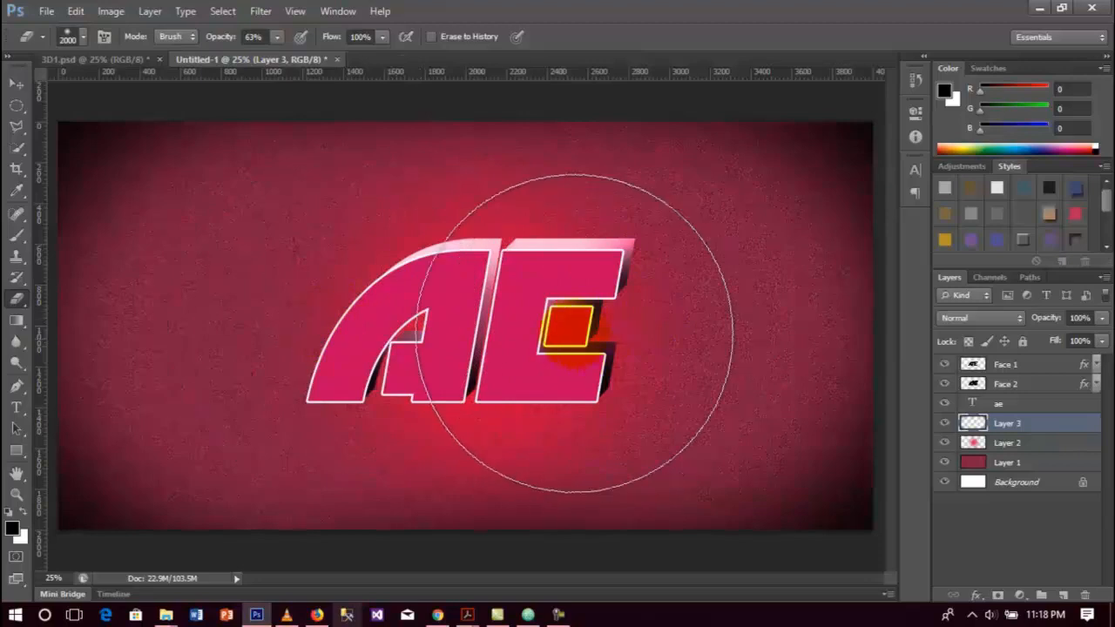
pyautogui.press('v')
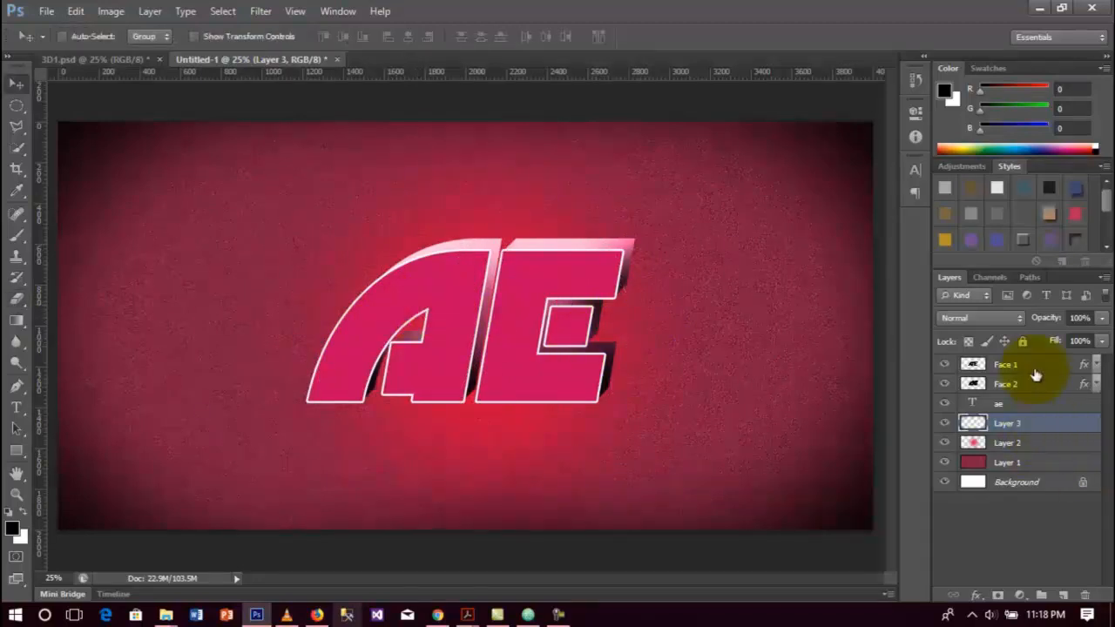
pyautogui.click(1010, 318)
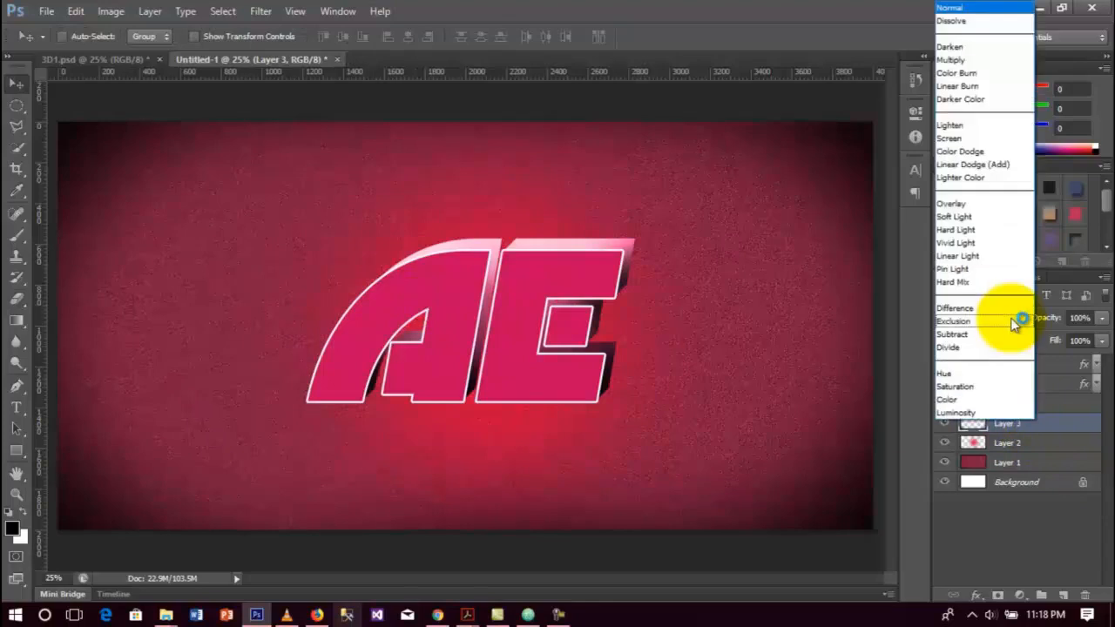
pyautogui.click(978, 204)
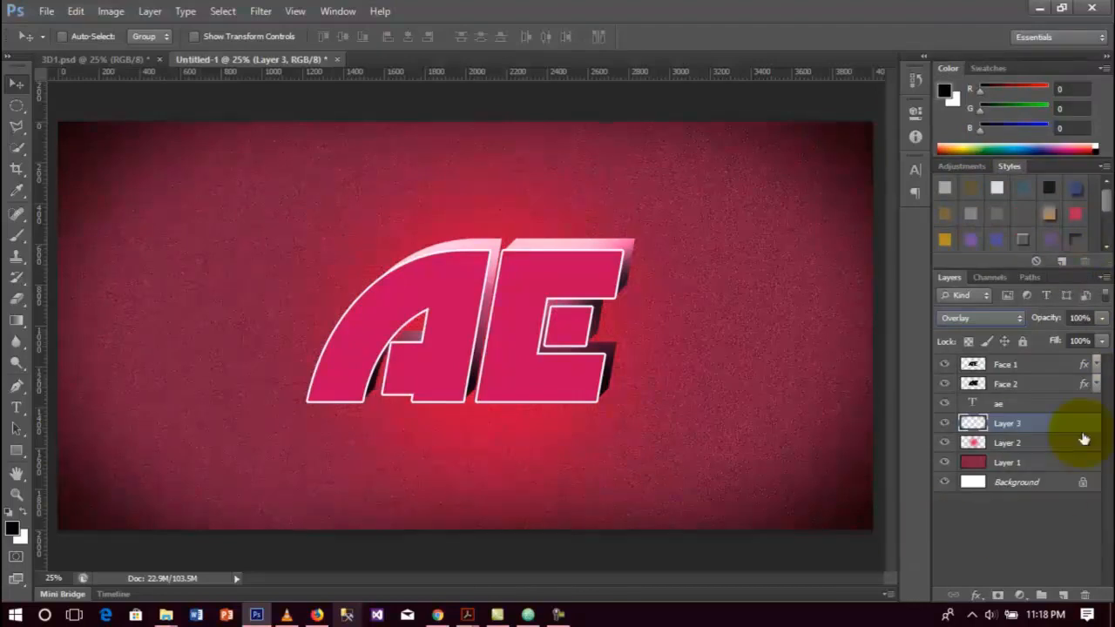
# Merge the vignette, glow and crimson texture layers (Layer 3, Layer 2 and Layer 1) into one.
pyautogui.keyDown('shift'); pyautogui.click(1037, 471); pyautogui.keyUp('shift')
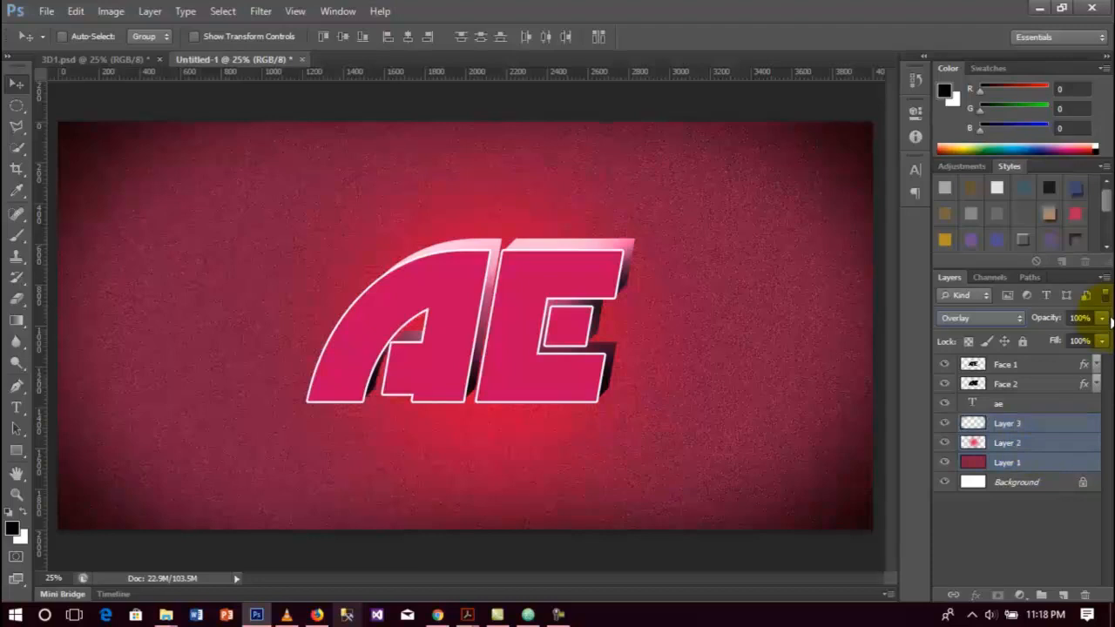
pyautogui.rightClick(1046, 442)
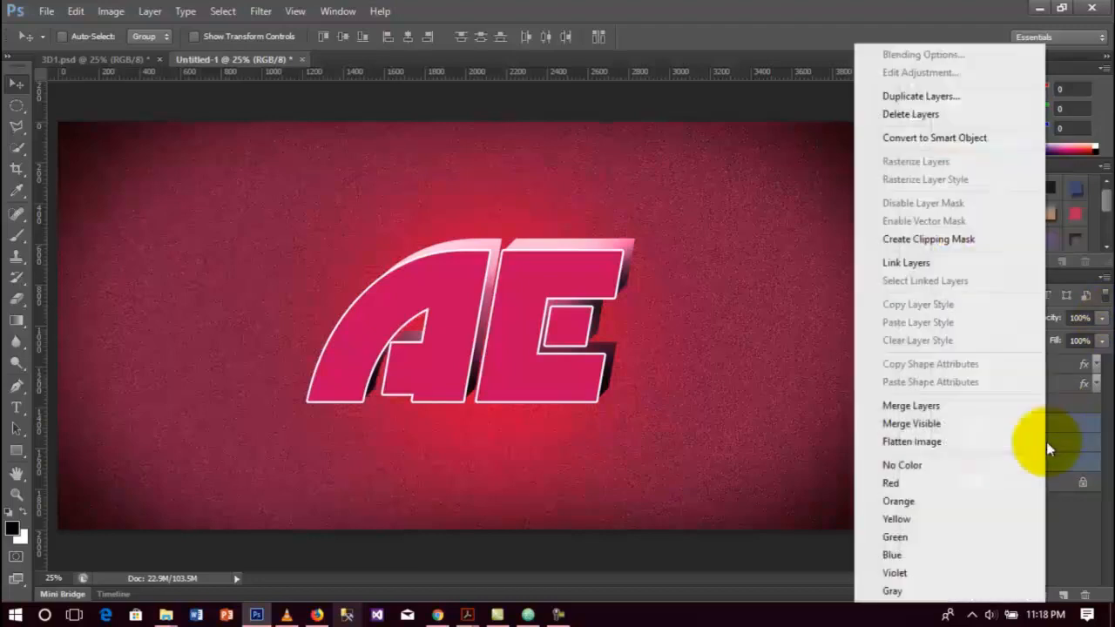
pyautogui.click(928, 408)
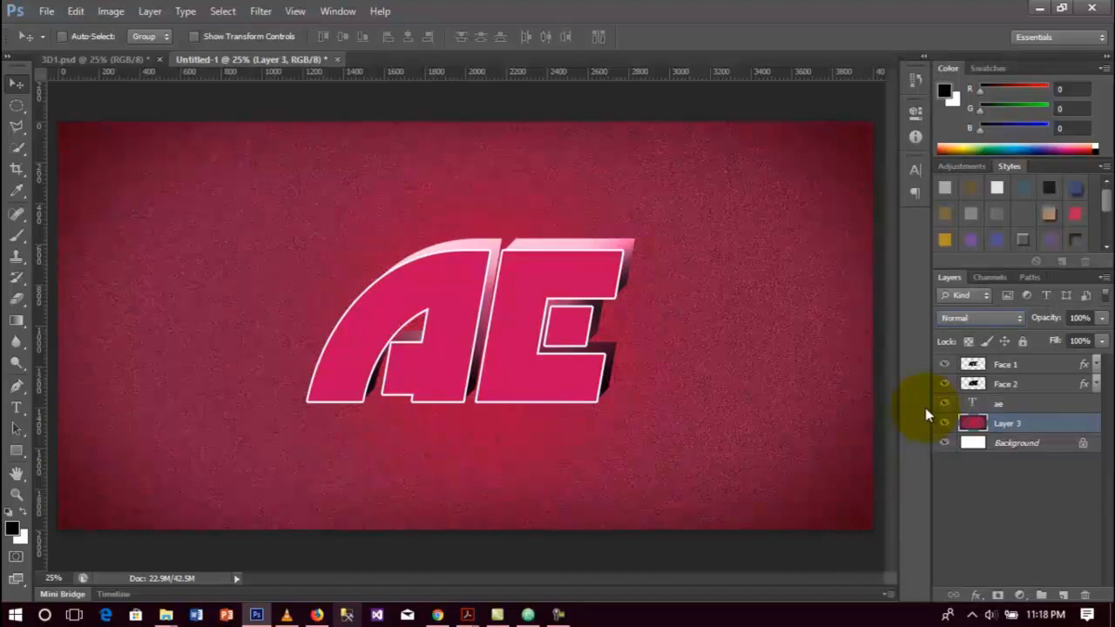
# Apply Color Balance to the merged backdrop layer's midtones with color levels +63, 0, +60, preserving luminosity.
pyautogui.click(100, 15)
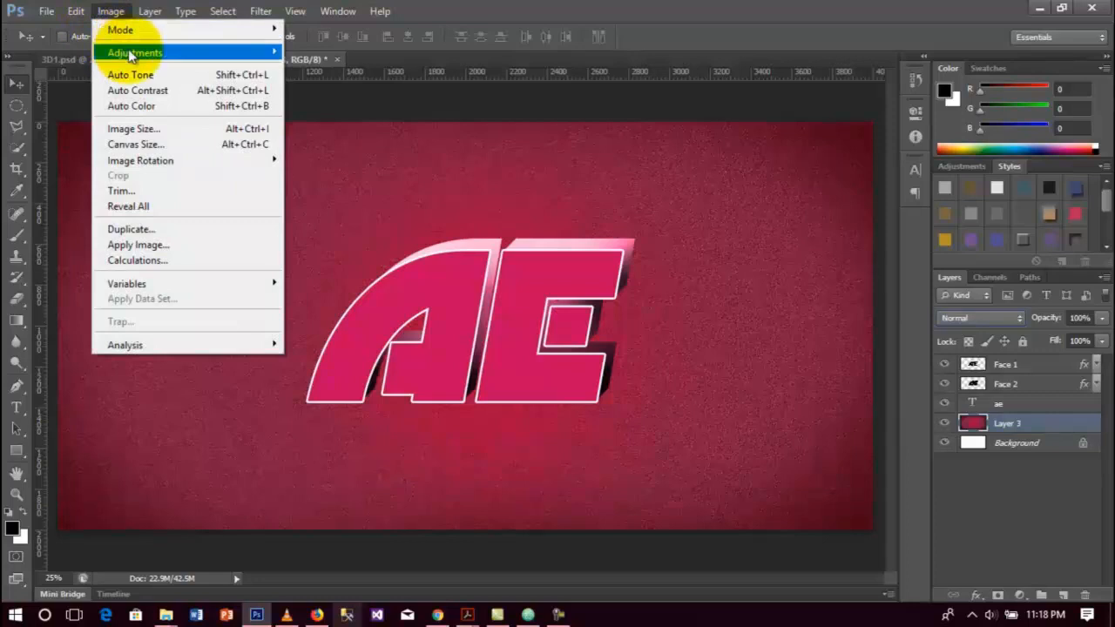
pyautogui.moveTo(131, 52)
pyautogui.click(350, 153)
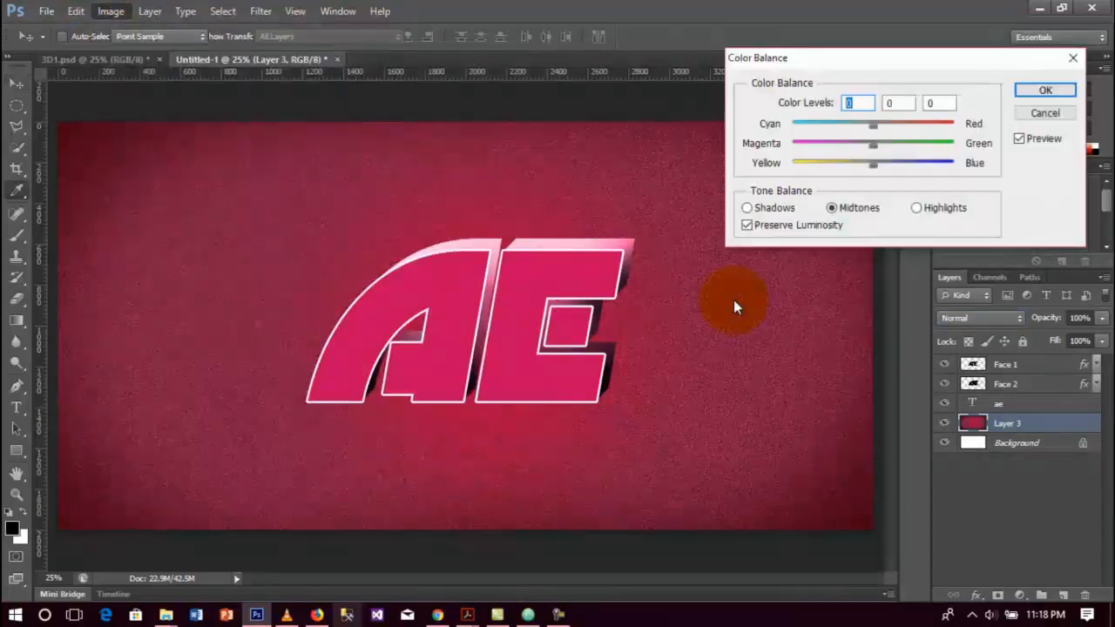
pyautogui.moveTo(874, 125); pyautogui.dragTo(912, 131)
pyautogui.moveTo(875, 170); pyautogui.dragTo(922, 165)
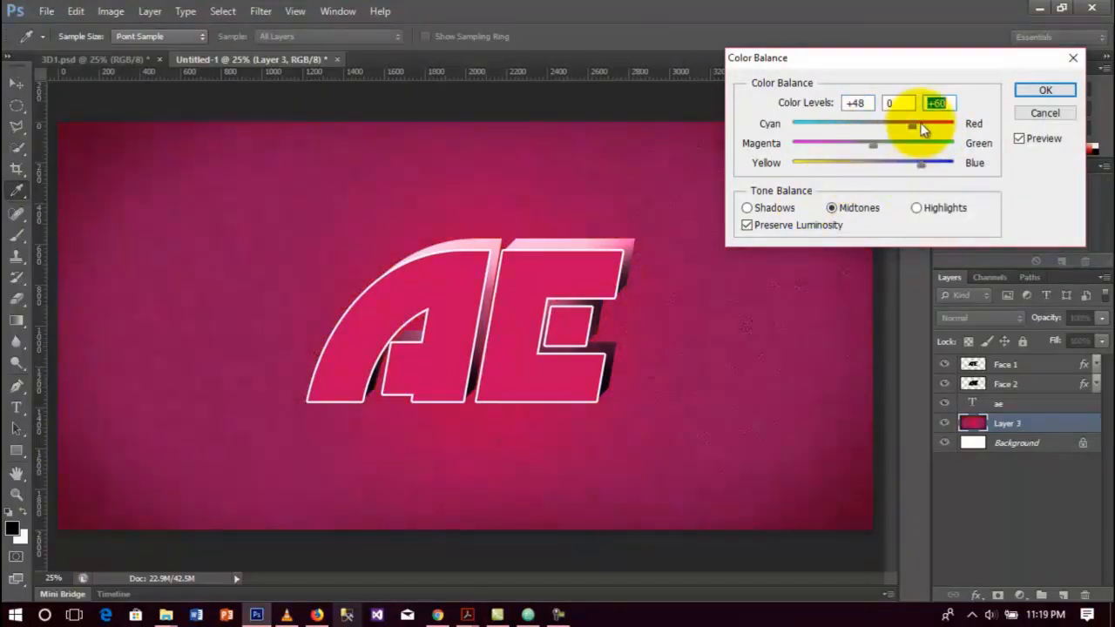
pyautogui.moveTo(913, 123)
pyautogui.mouseDown()
pyautogui.moveTo(944, 129)
pyautogui.moveTo(926, 130)
pyautogui.mouseUp()
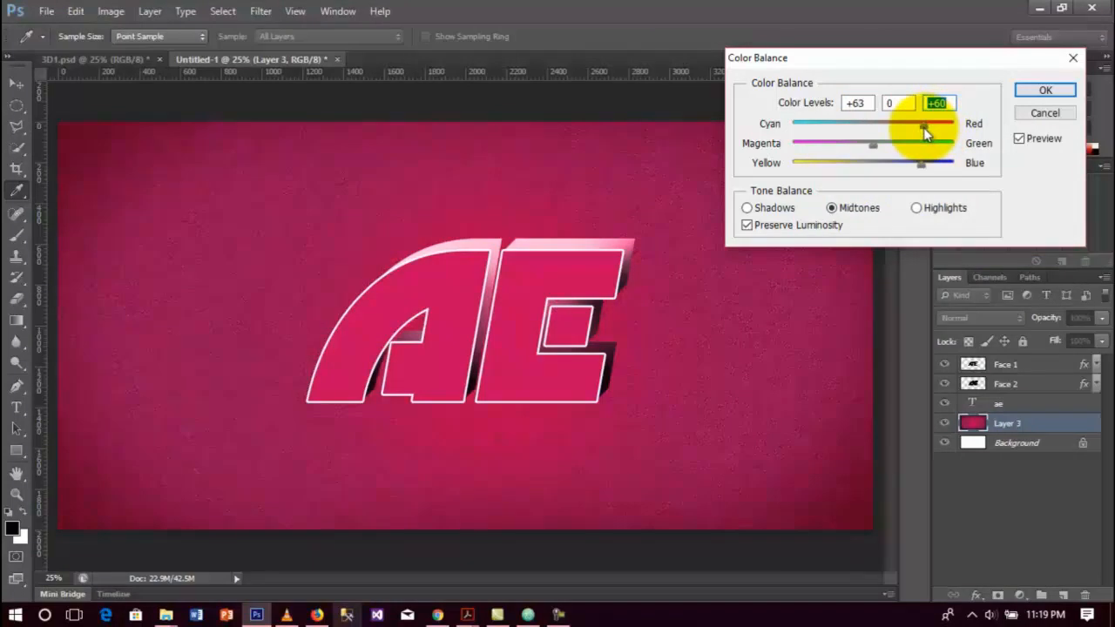
pyautogui.click(924, 128)
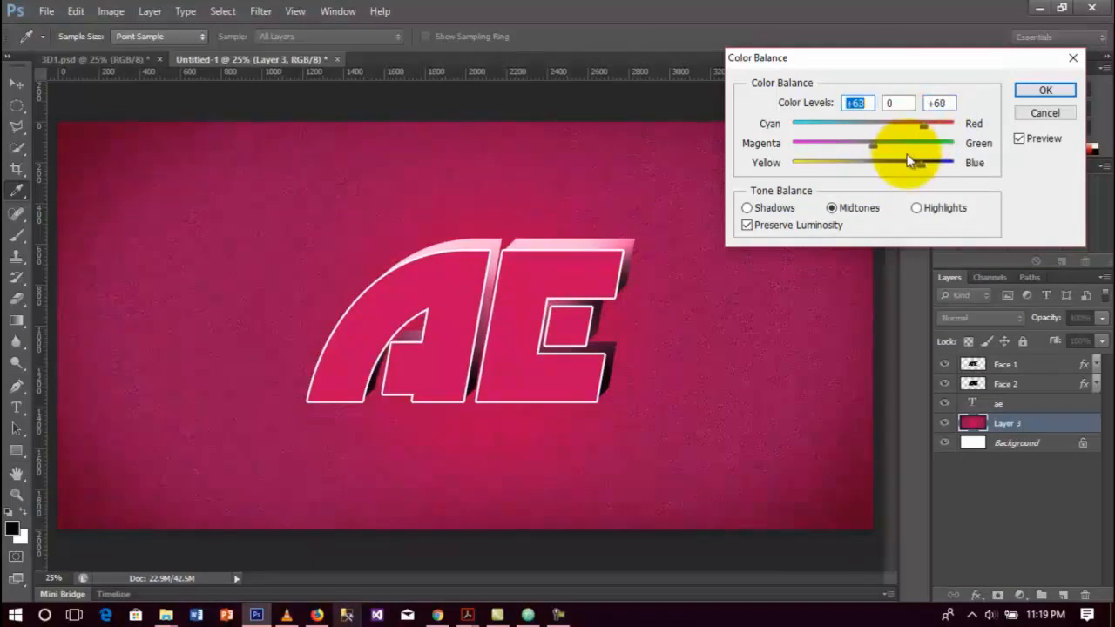
pyautogui.click(1034, 92)
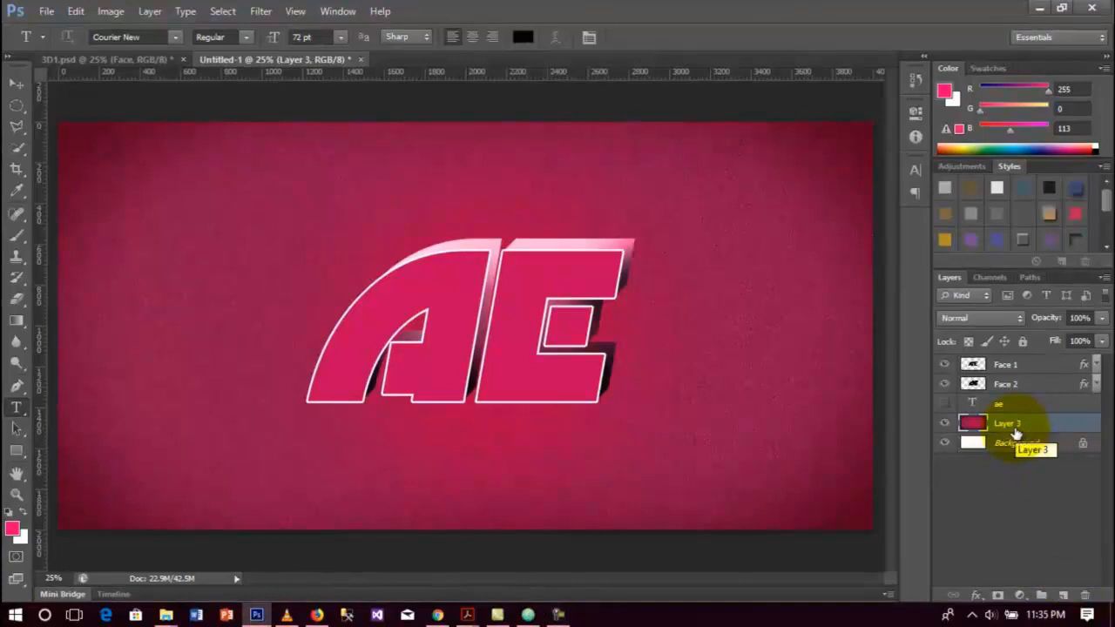
# Create a new layer above Layer 3 and paint a soft ff0071 pink glow behind the logo with an 1800 px brush.
pyautogui.click(1063, 595)
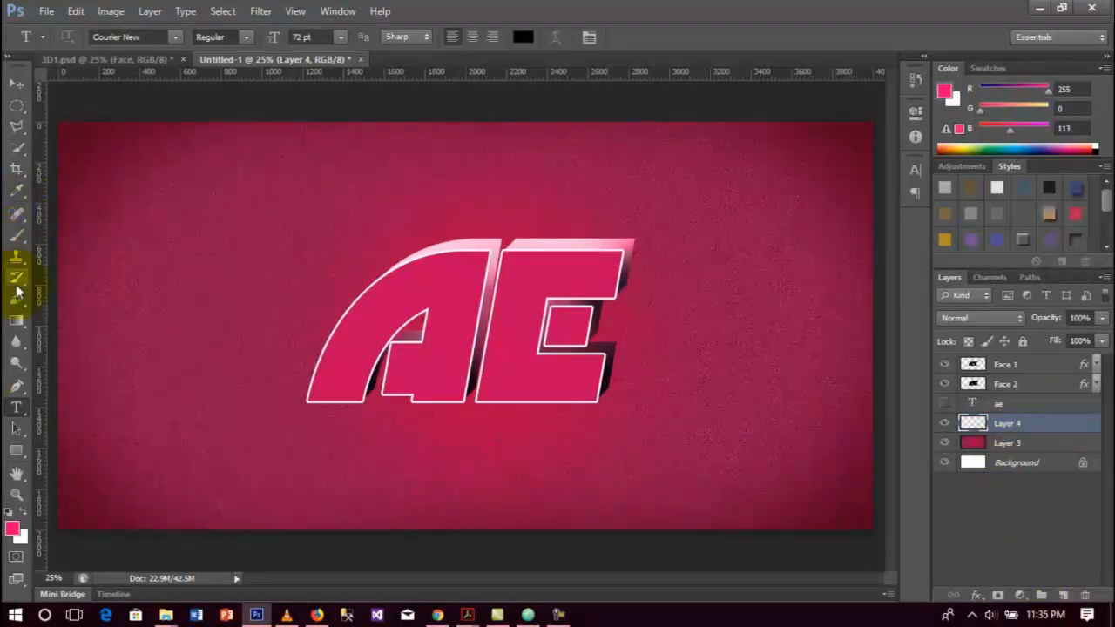
pyautogui.click(17, 239)
pyautogui.click(17, 239)
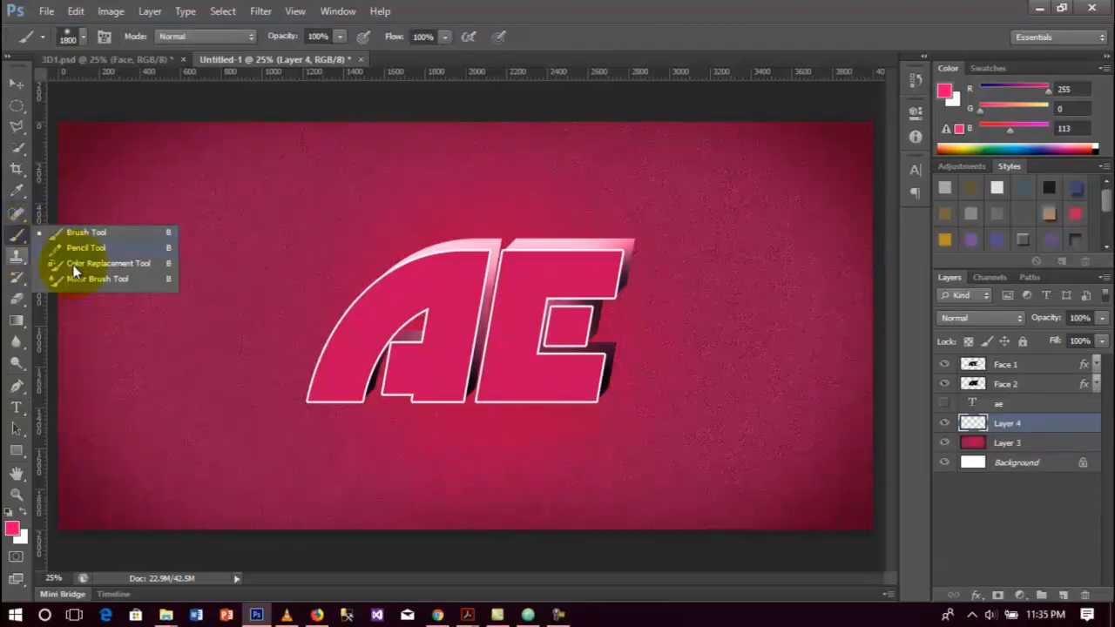
pyautogui.click(537, 140)
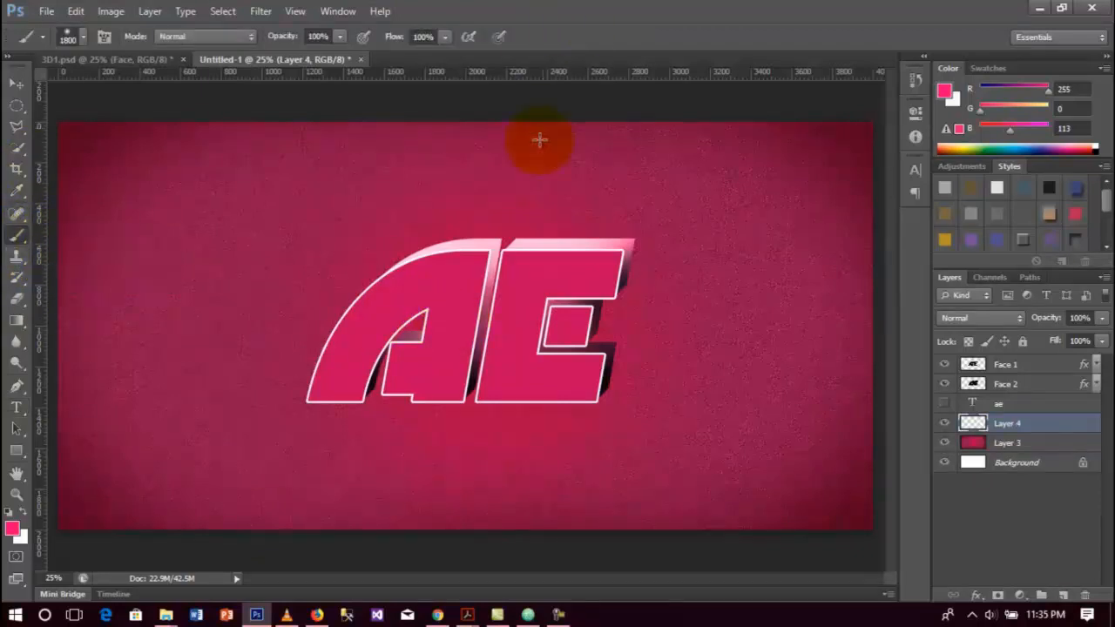
pyautogui.click(14, 532)
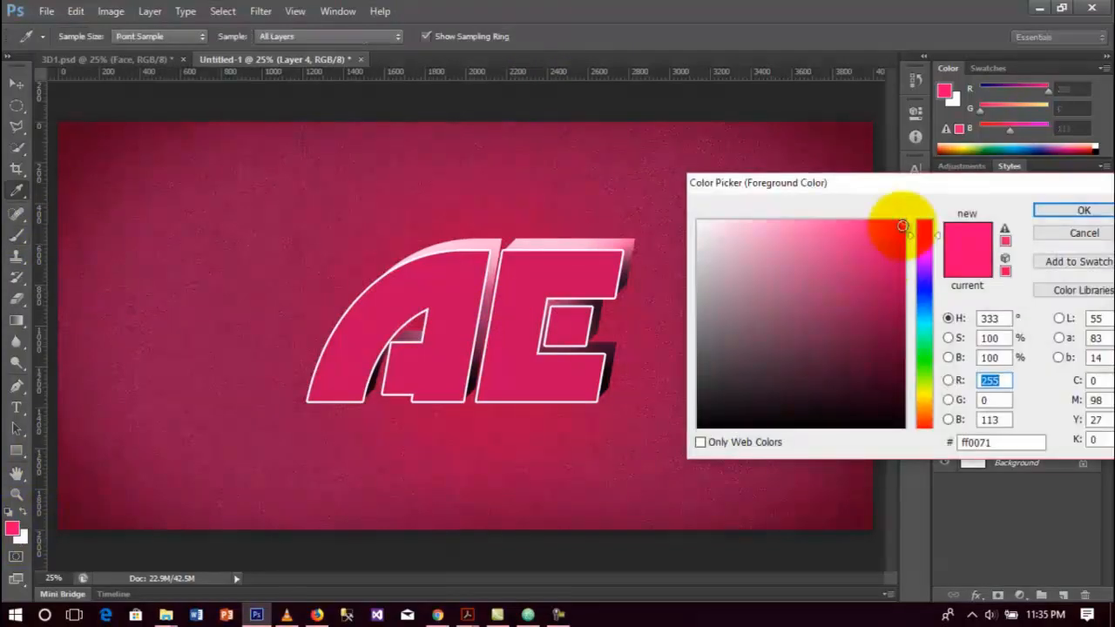
pyautogui.click(1062, 214)
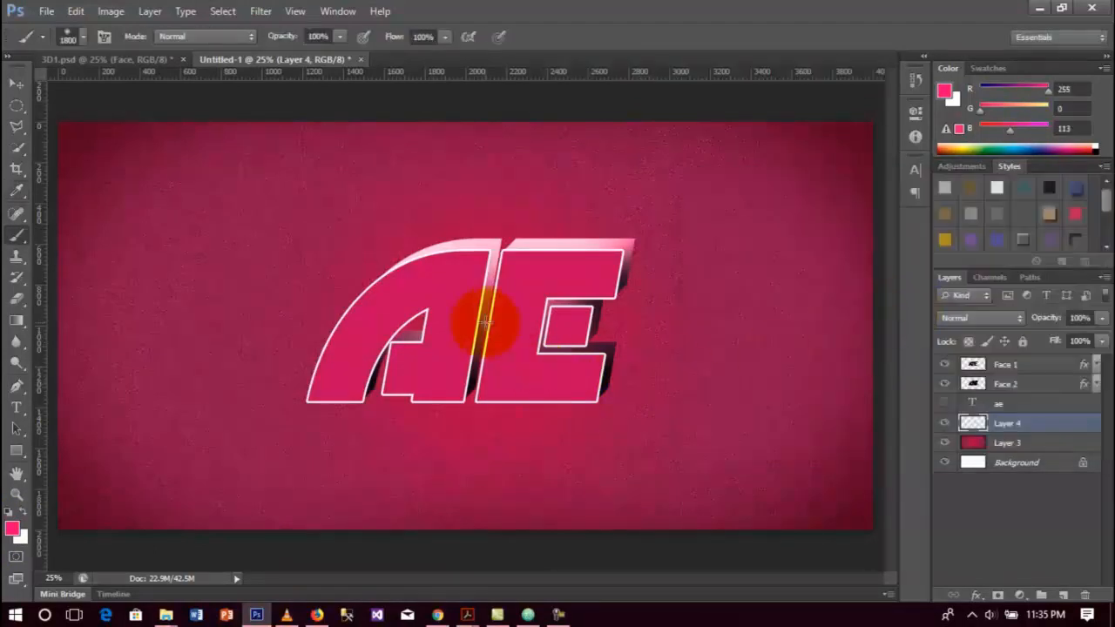
pyautogui.click(486, 322)
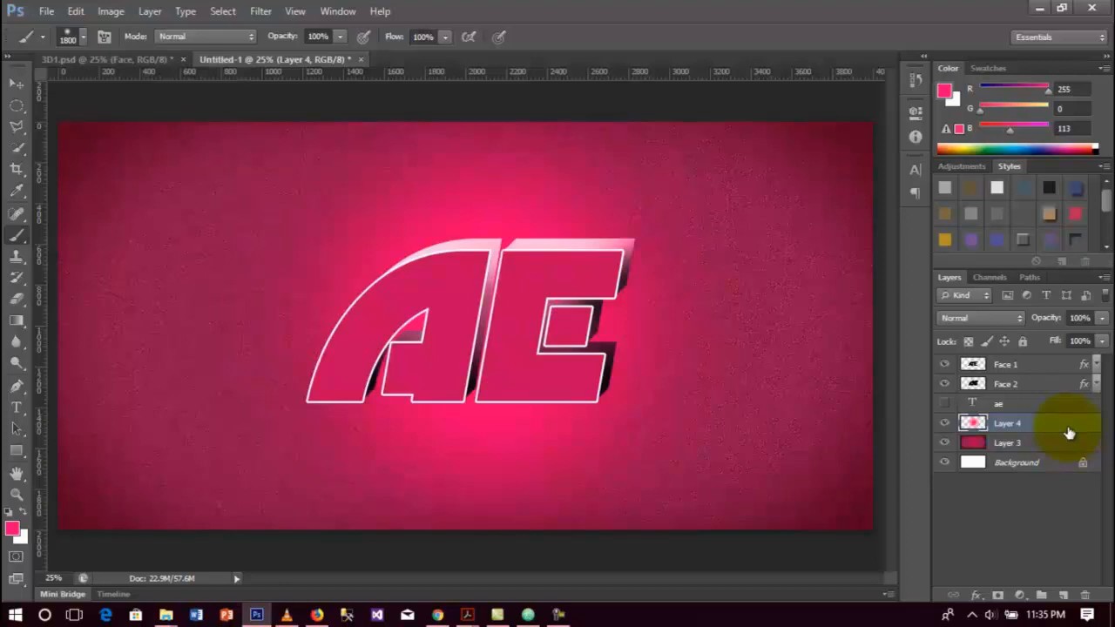
# Add 49.5% uniform monochromatic noise to the new glow layer and set its blend mode to Overlay.
pyautogui.click(16, 83)
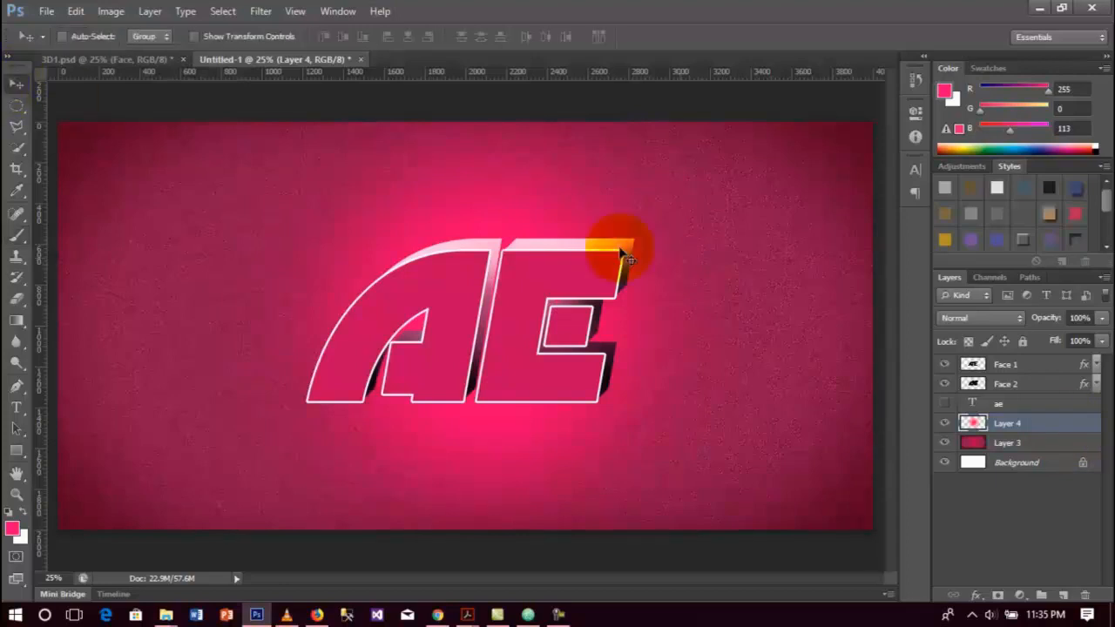
pyautogui.click(259, 11)
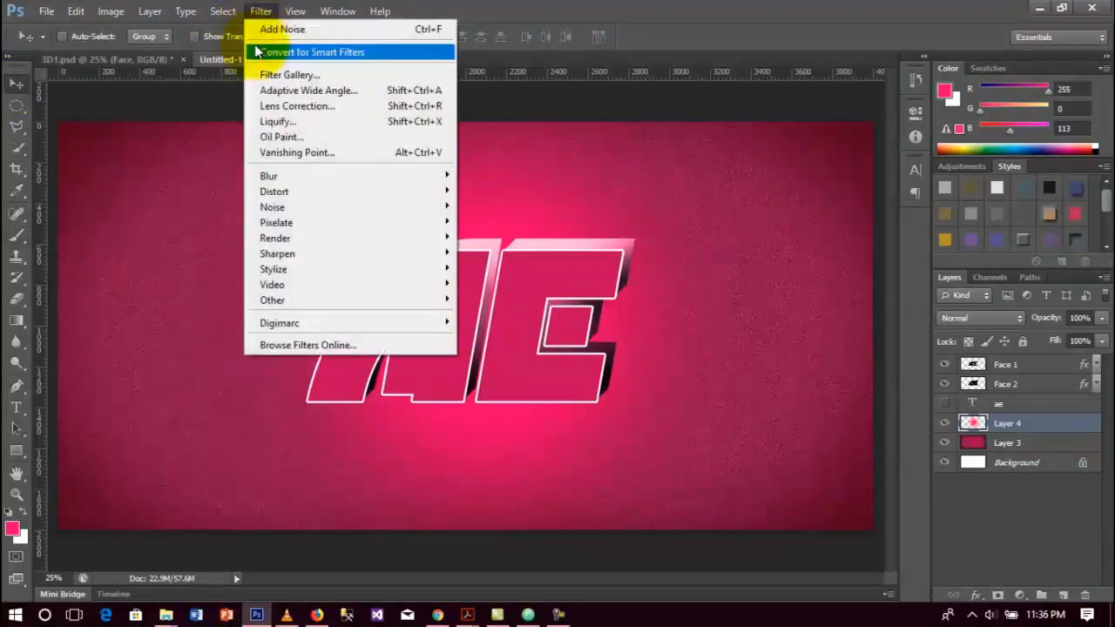
pyautogui.moveTo(315, 216)
pyautogui.click(497, 206)
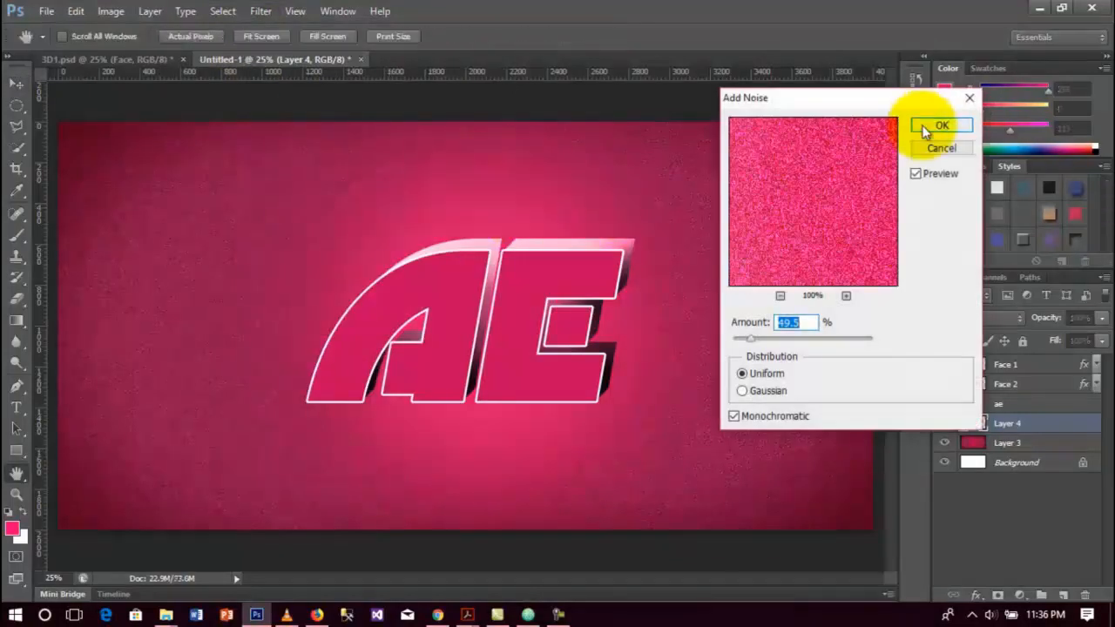
pyautogui.click(926, 126)
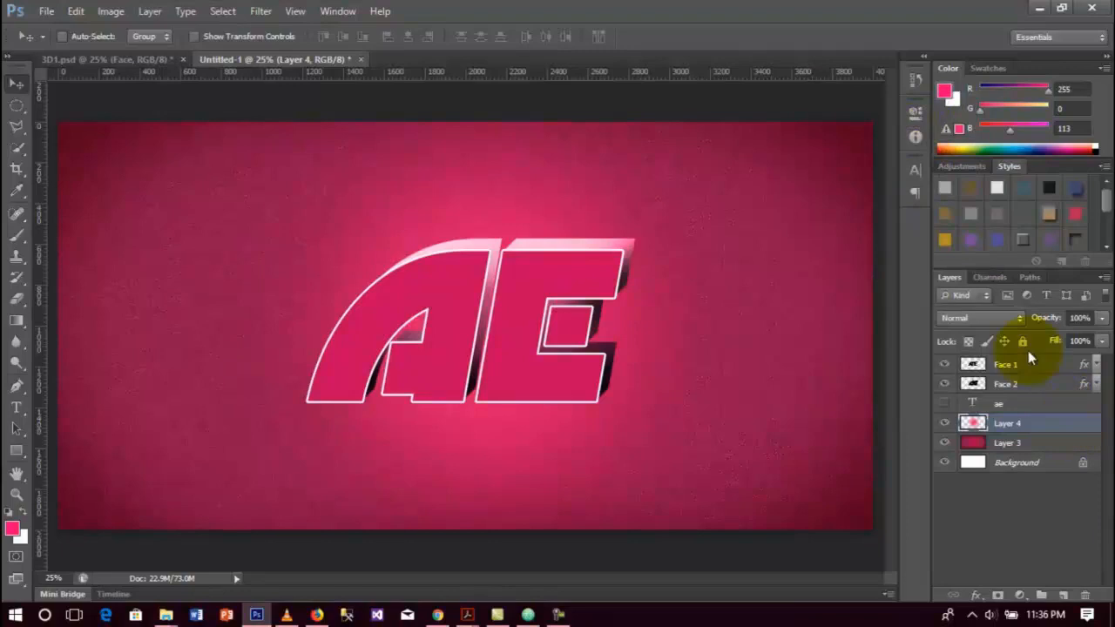
pyautogui.click(1002, 317)
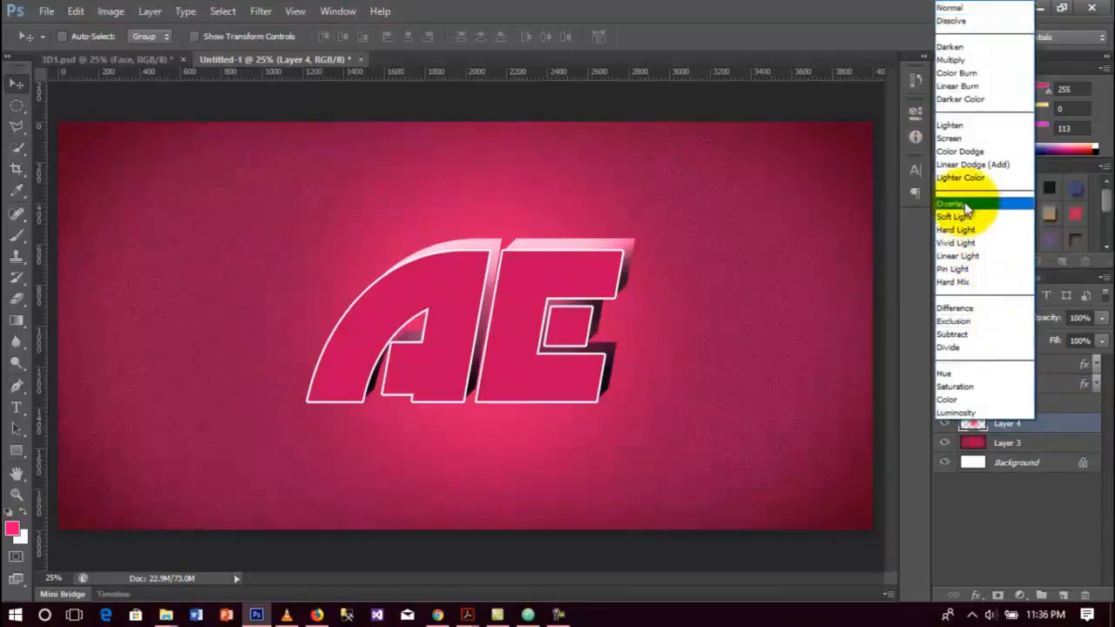
pyautogui.click(965, 206)
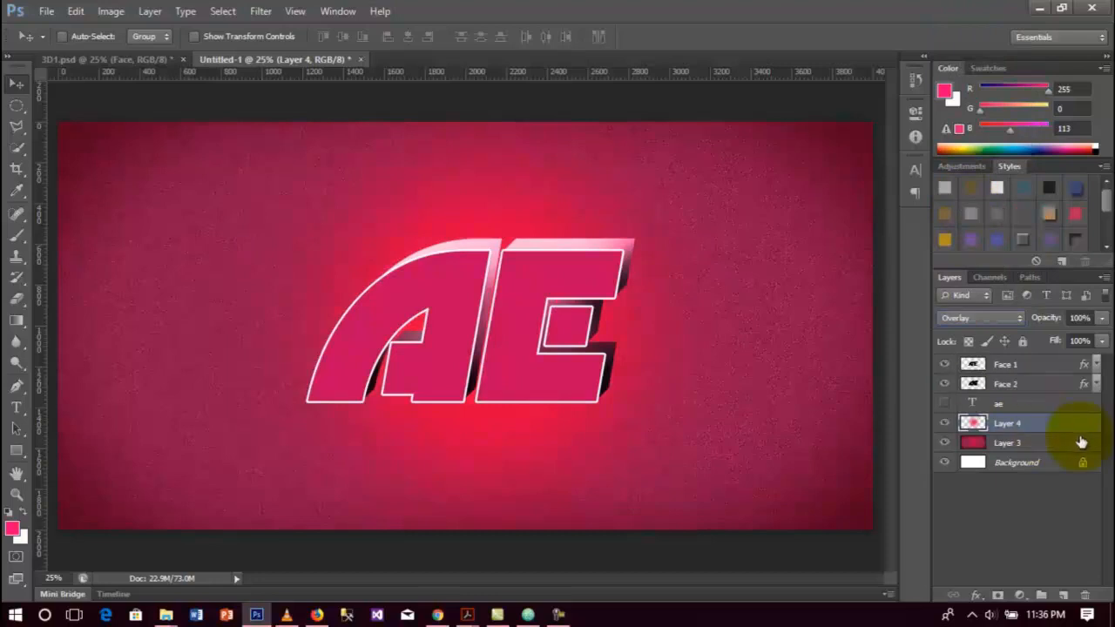
# Change the light end stop of the Face 2 layer's Gradient Overlay to red ff0036 and apply the layer style.
pyautogui.click(1072, 389)
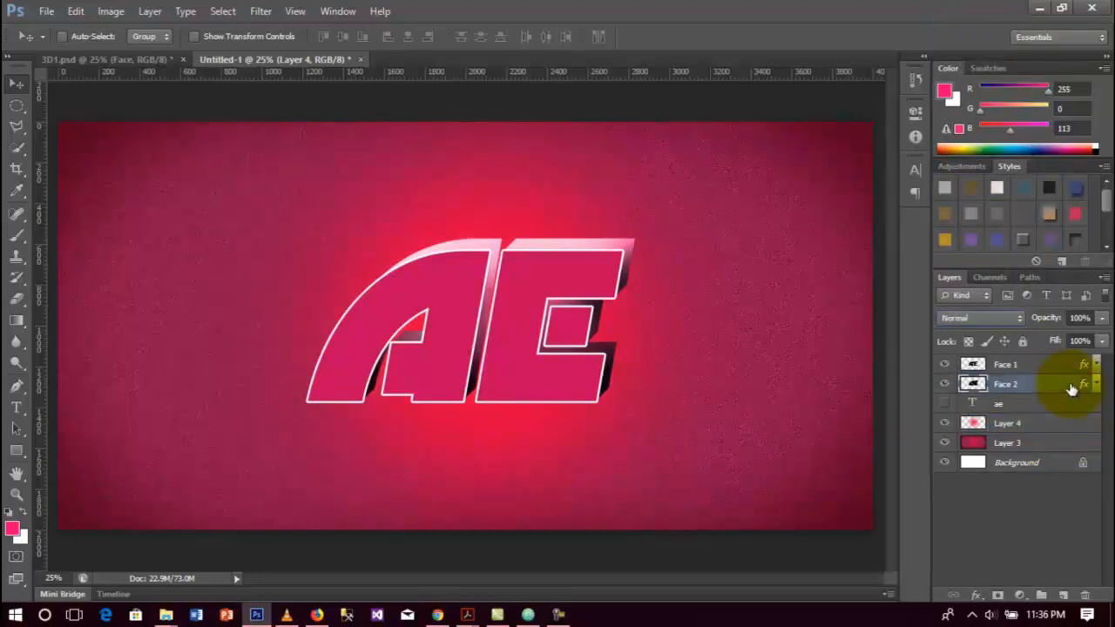
pyautogui.doubleClick(1072, 390)
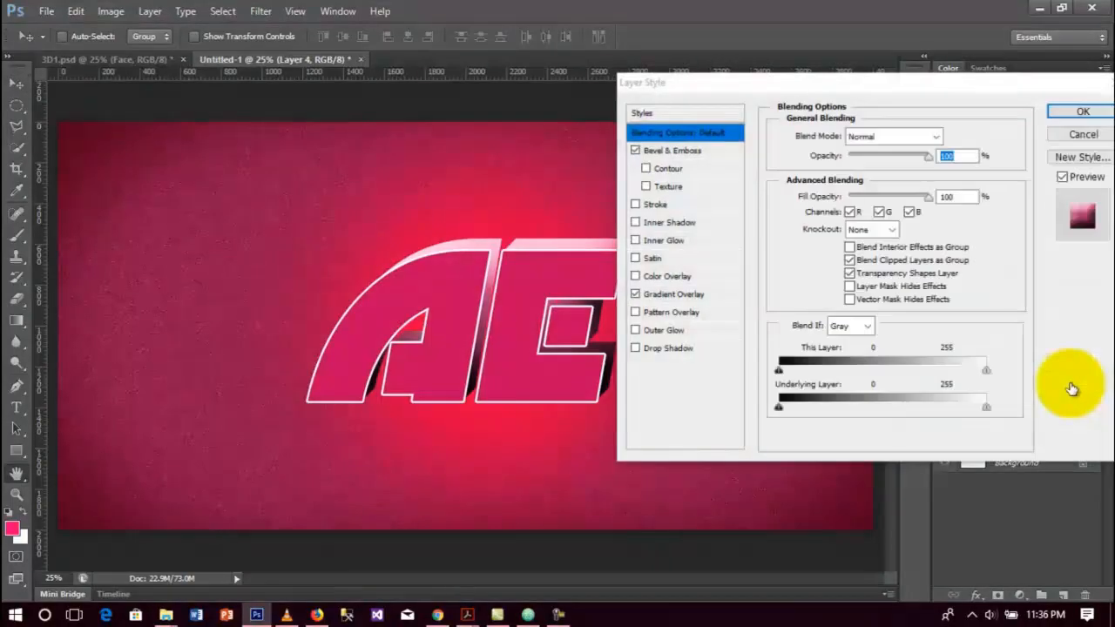
pyautogui.moveTo(769, 82); pyautogui.dragTo(808, 73)
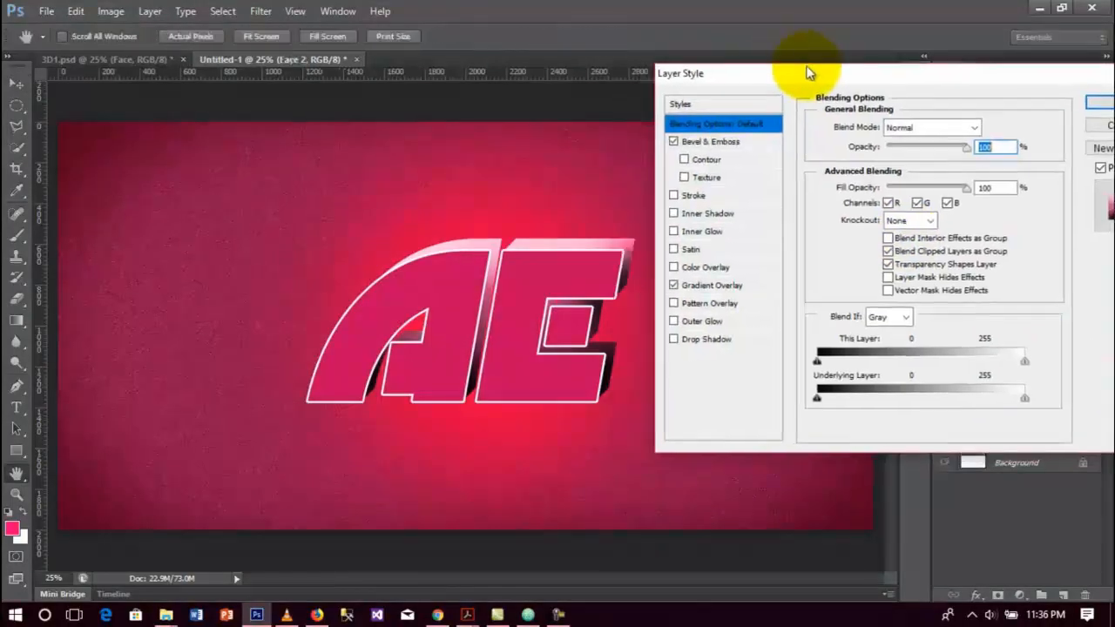
pyautogui.click(712, 285)
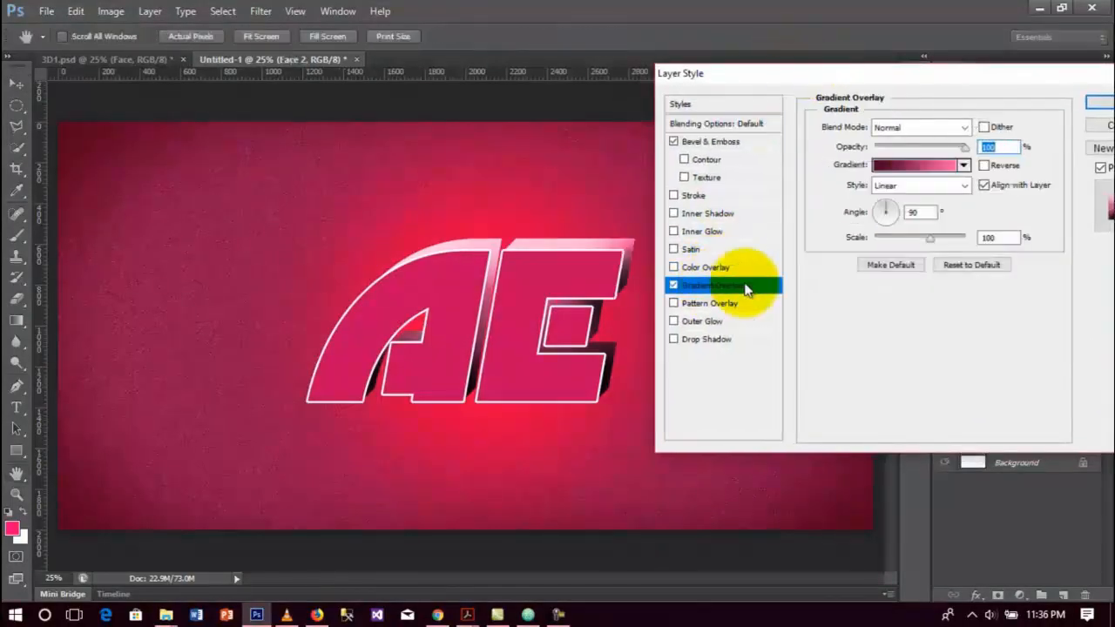
pyautogui.click(933, 170)
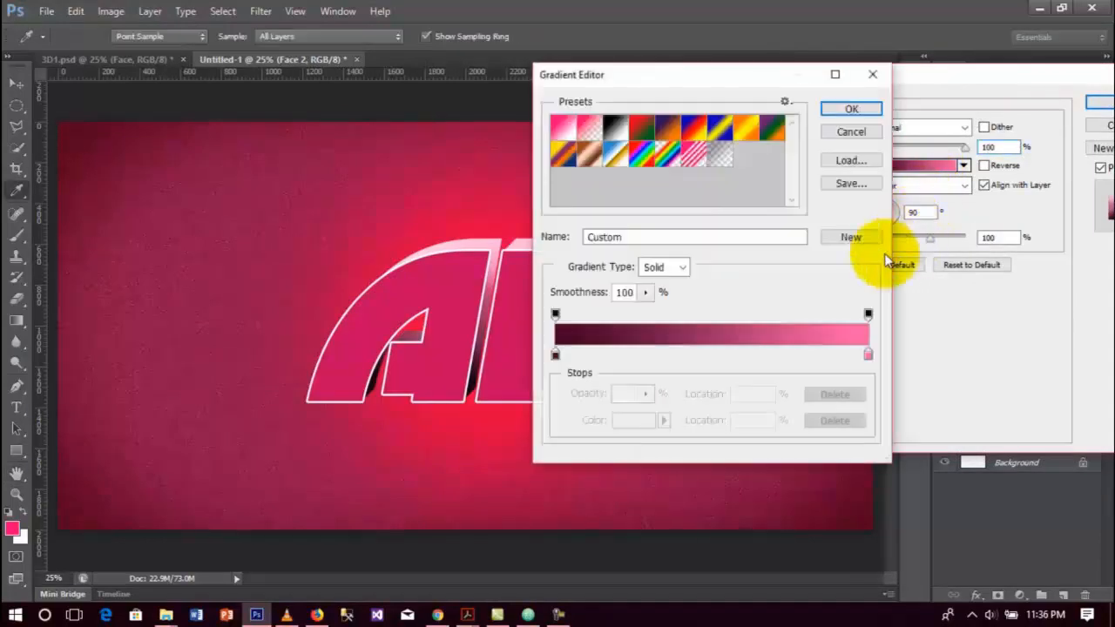
pyautogui.moveTo(707, 73); pyautogui.dragTo(841, 67)
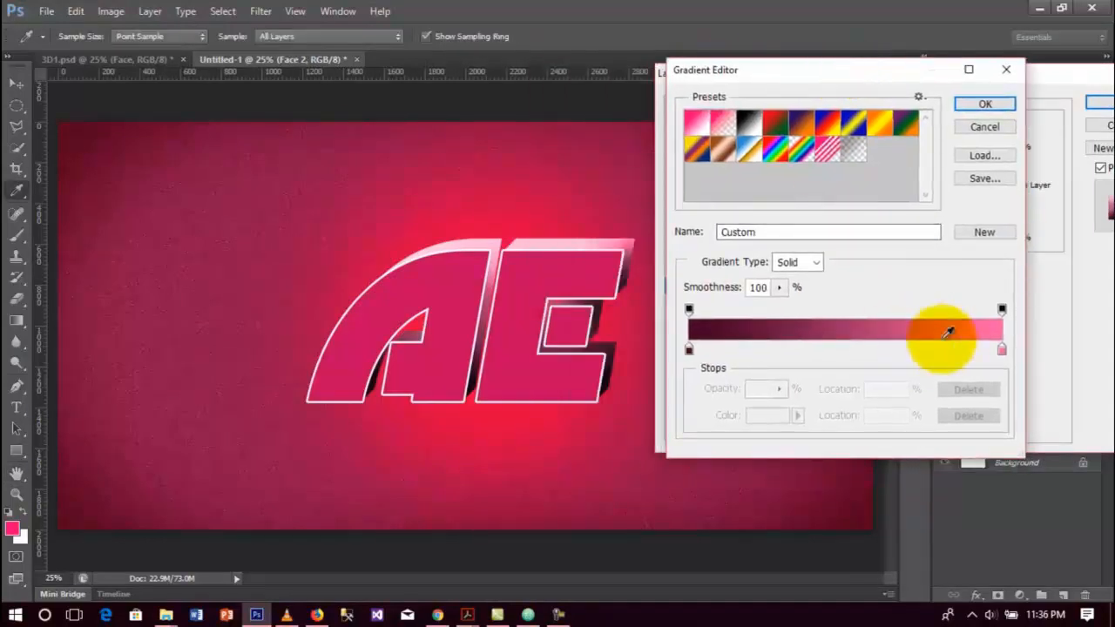
pyautogui.click(1001, 351)
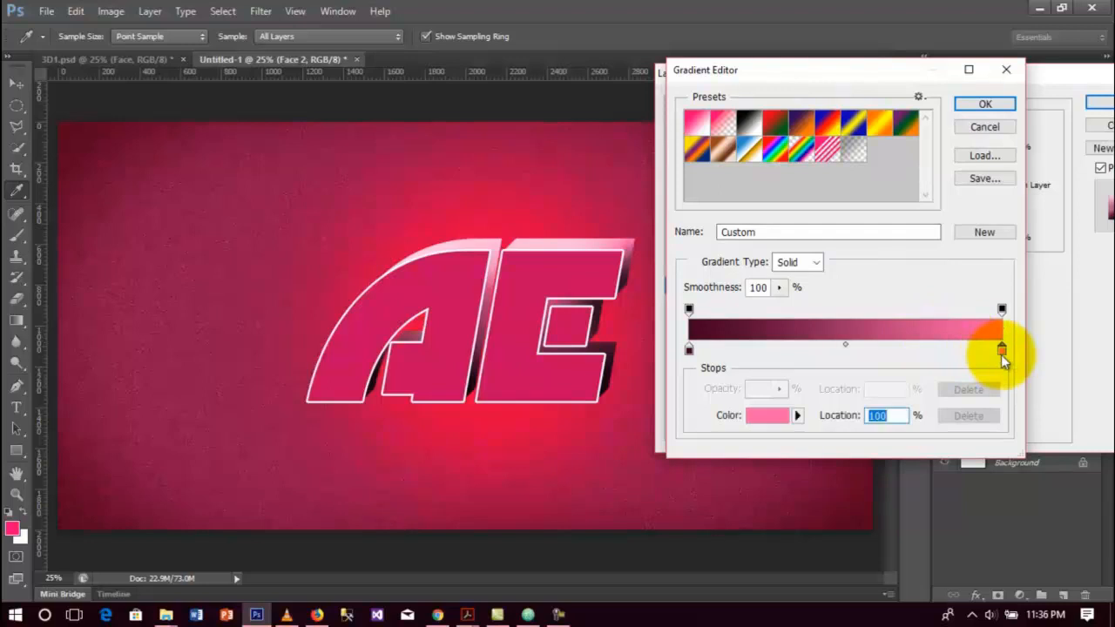
pyautogui.doubleClick(1001, 351)
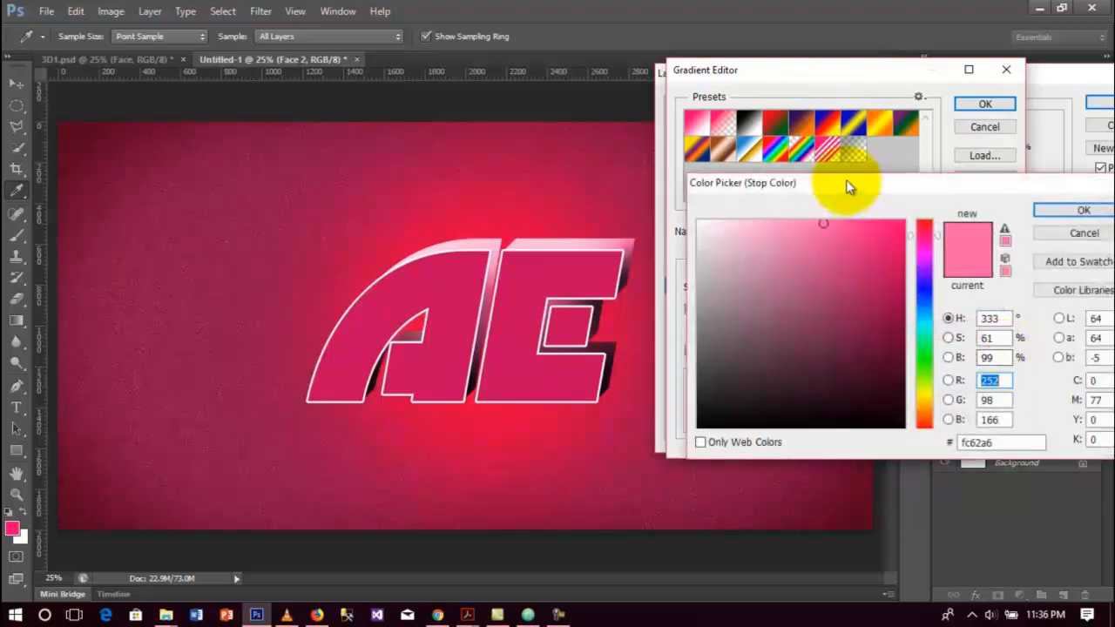
pyautogui.moveTo(846, 179); pyautogui.dragTo(851, 167)
pyautogui.click(930, 218)
pyautogui.moveTo(896, 211); pyautogui.dragTo(939, 183)
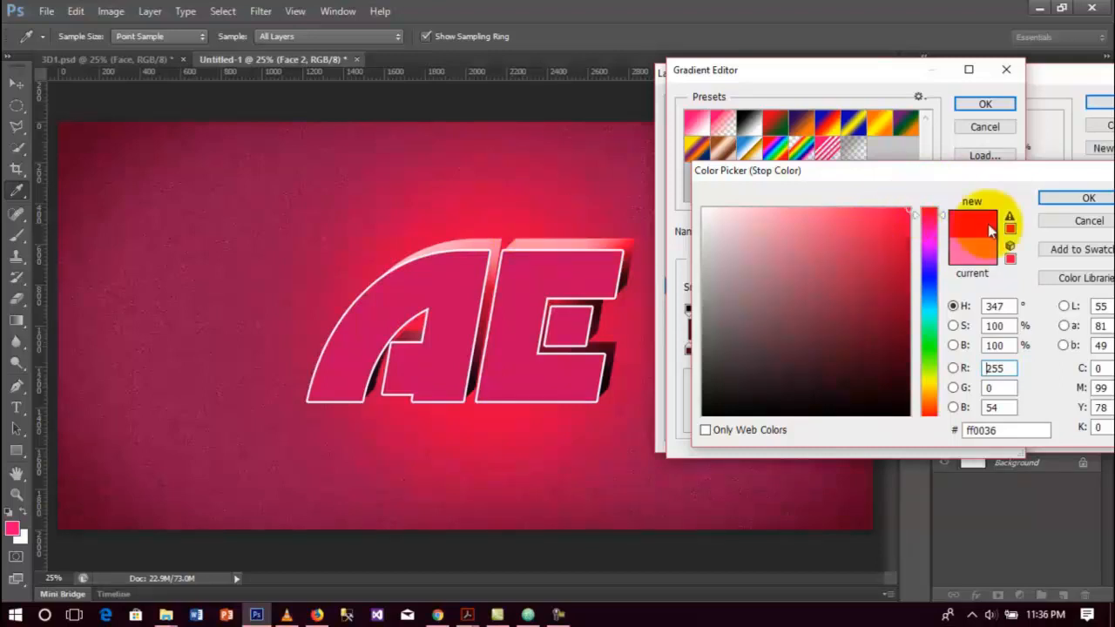
pyautogui.click(1063, 198)
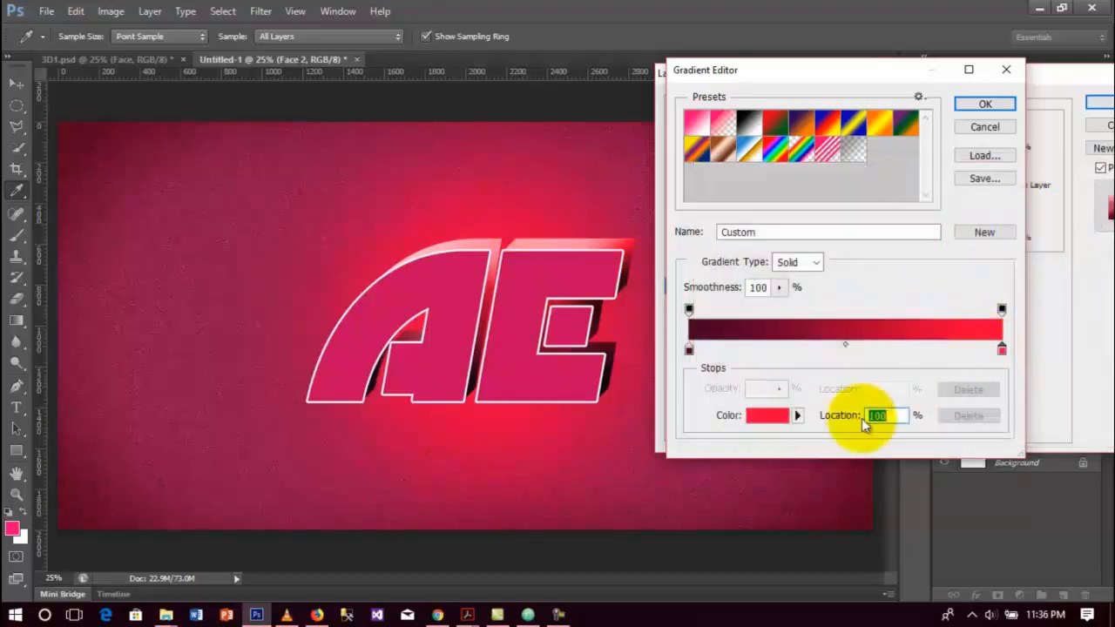
pyautogui.click(977, 100)
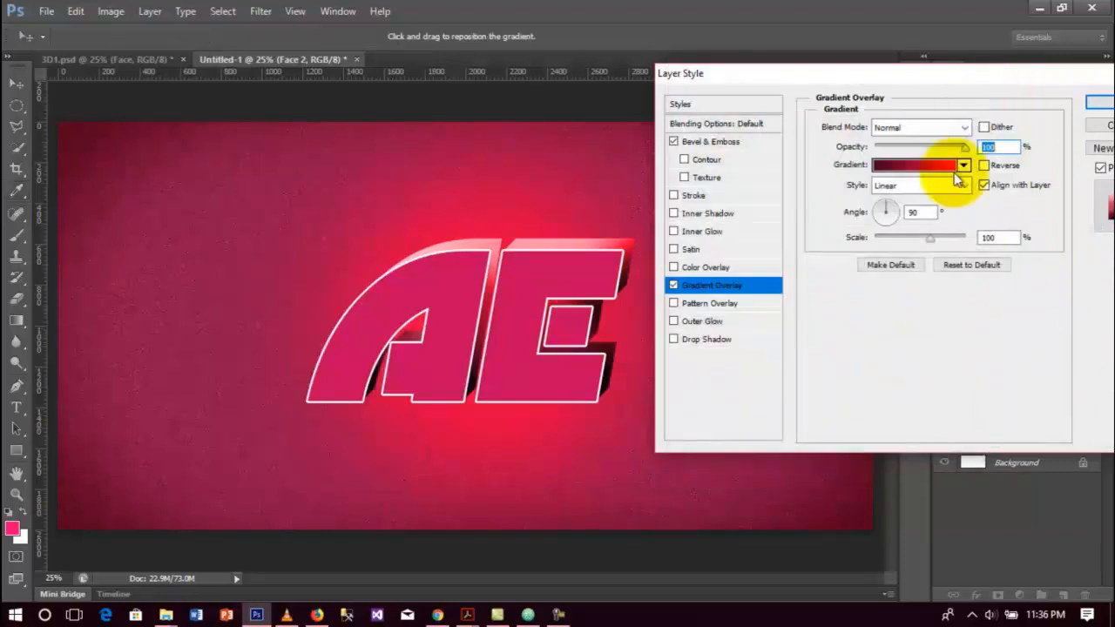
pyautogui.moveTo(986, 74); pyautogui.dragTo(897, 77)
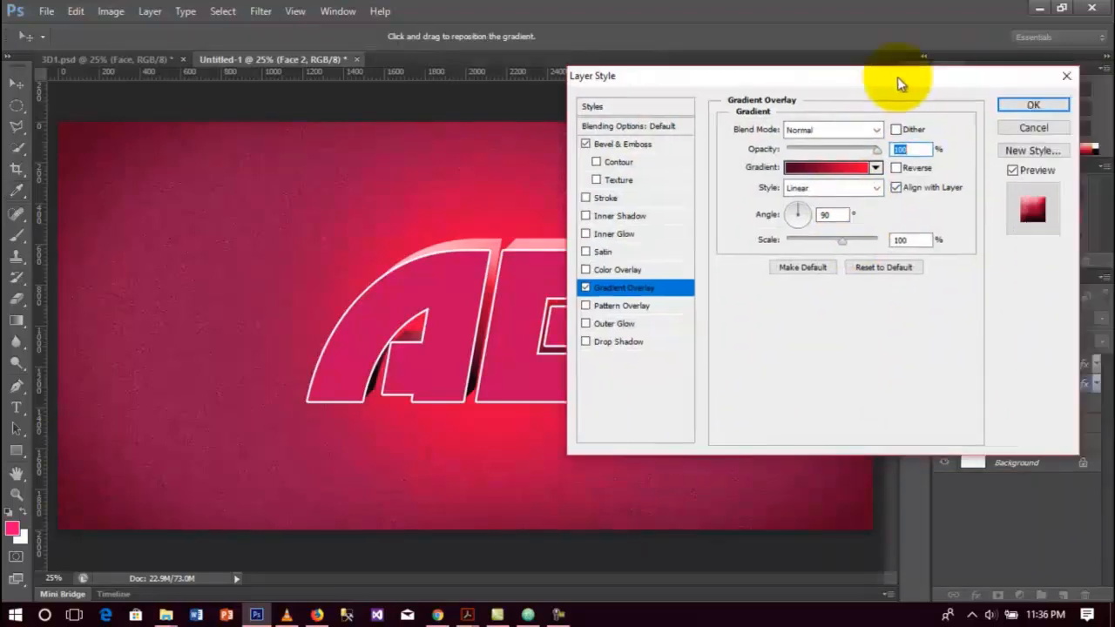
pyautogui.click(1013, 106)
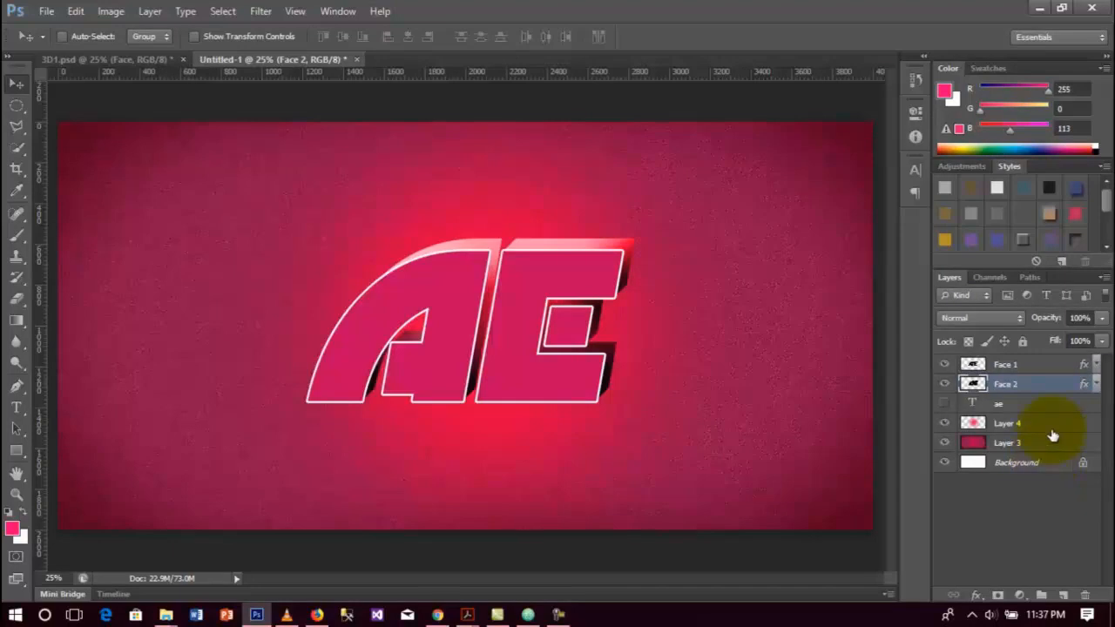
# Add an Outer Glow to the Face 2 layer with a size of 49 px and an opacity of 43%.
pyautogui.keyDown('shift'); pyautogui.click(1066, 366); pyautogui.keyUp('shift')
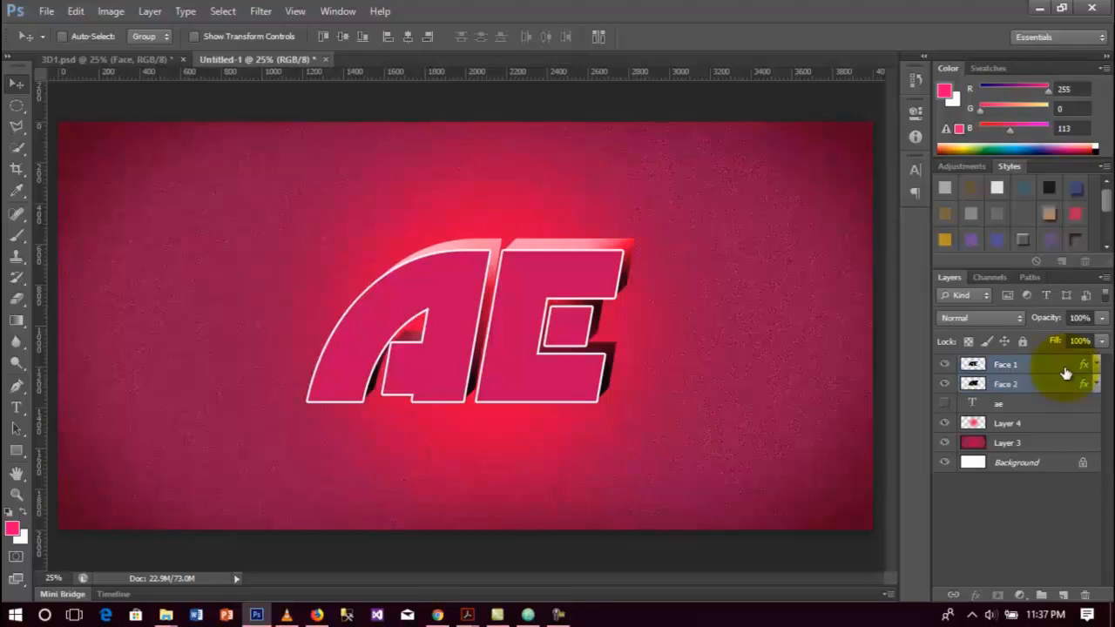
pyautogui.click(1065, 389)
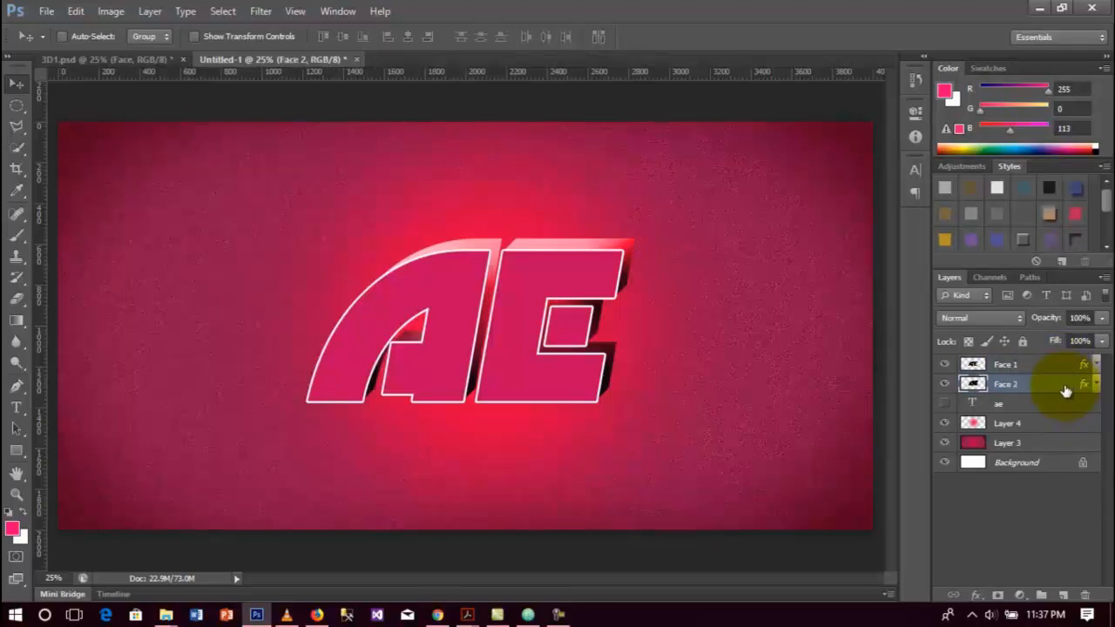
pyautogui.doubleClick(1070, 393)
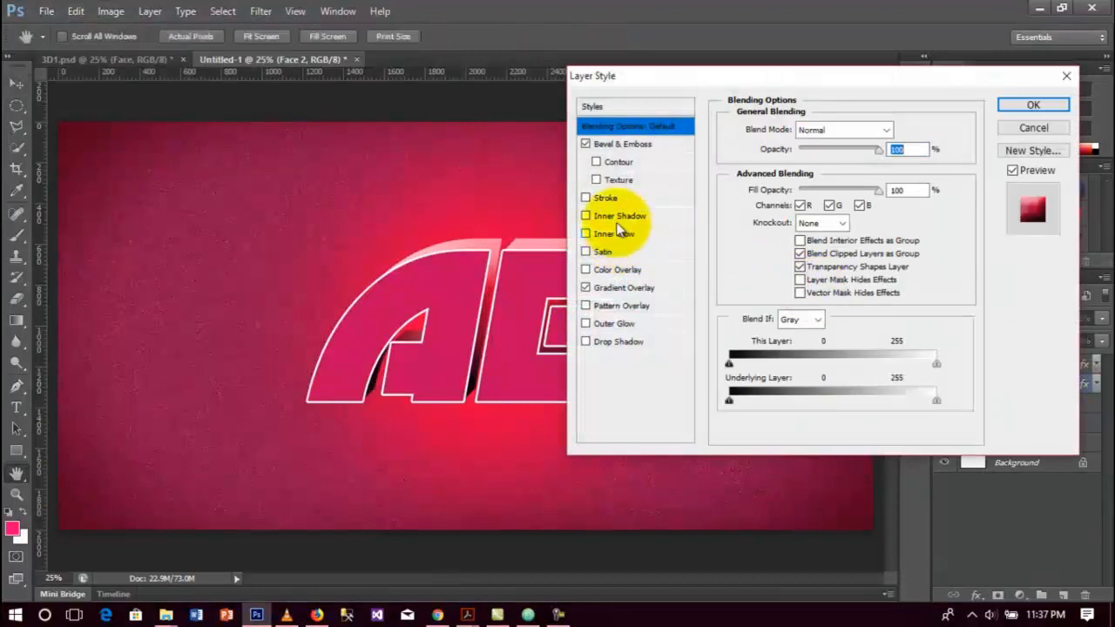
pyautogui.moveTo(657, 81); pyautogui.dragTo(719, 78)
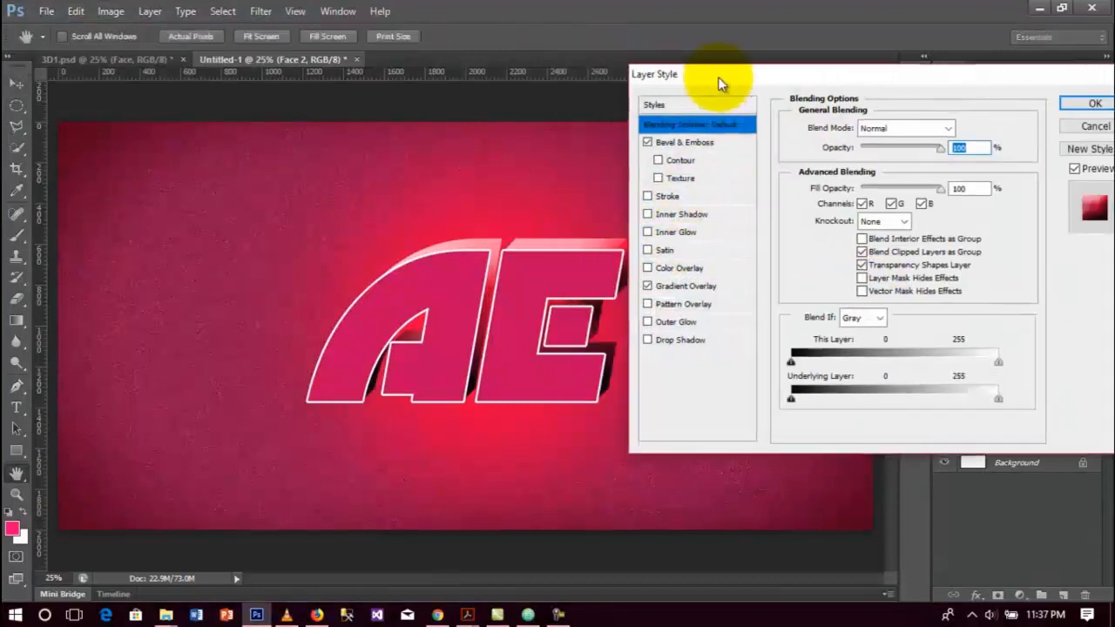
pyautogui.click(668, 324)
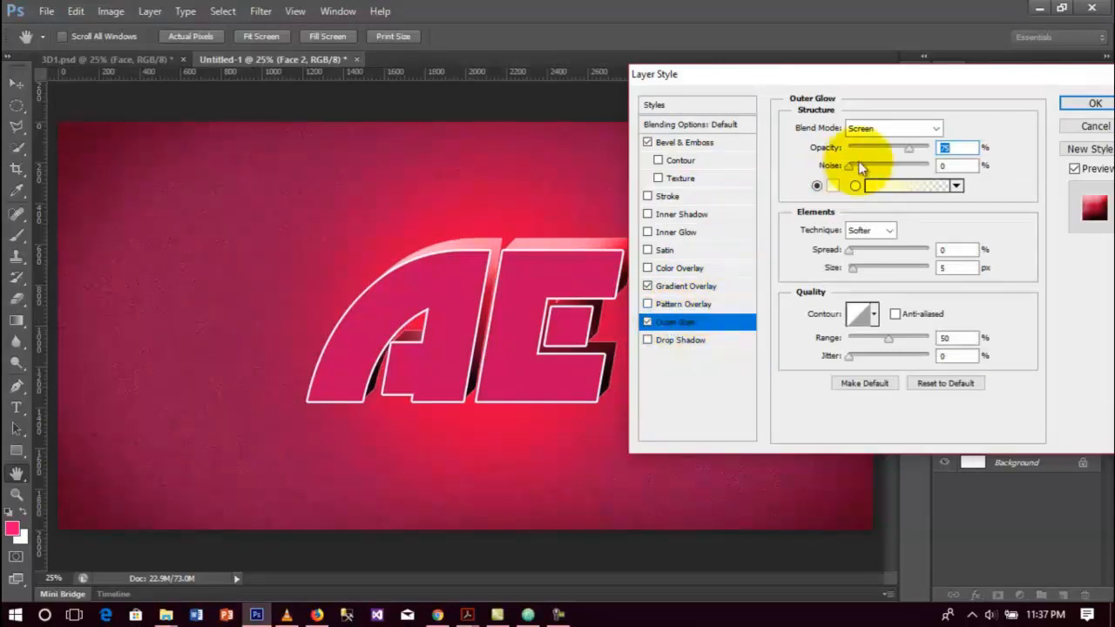
pyautogui.moveTo(855, 269); pyautogui.dragTo(869, 274)
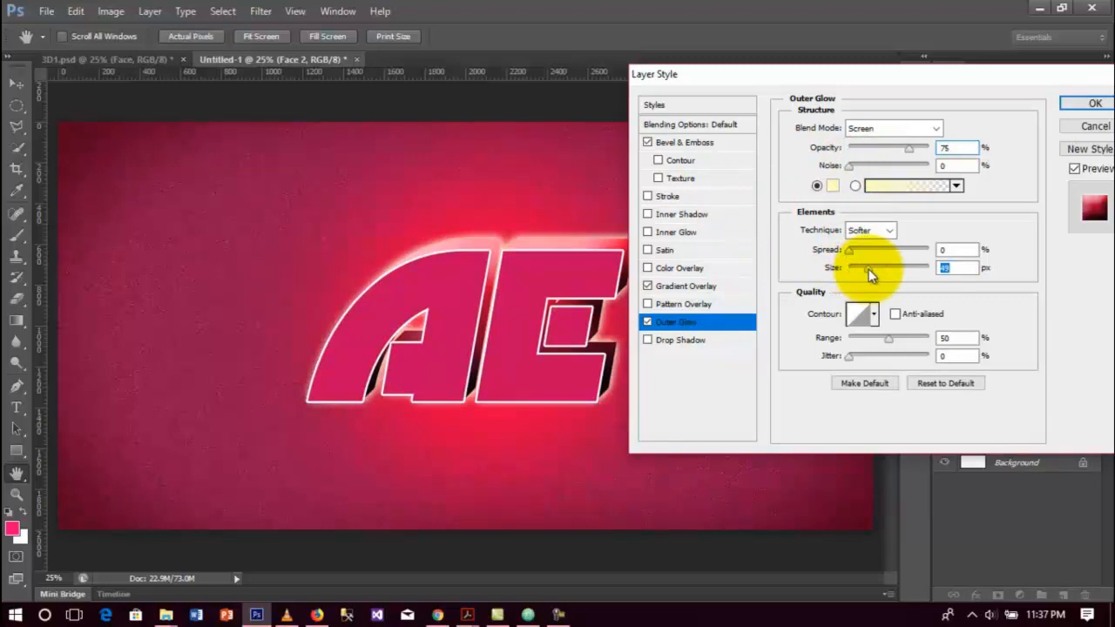
pyautogui.moveTo(907, 149); pyautogui.dragTo(885, 153)
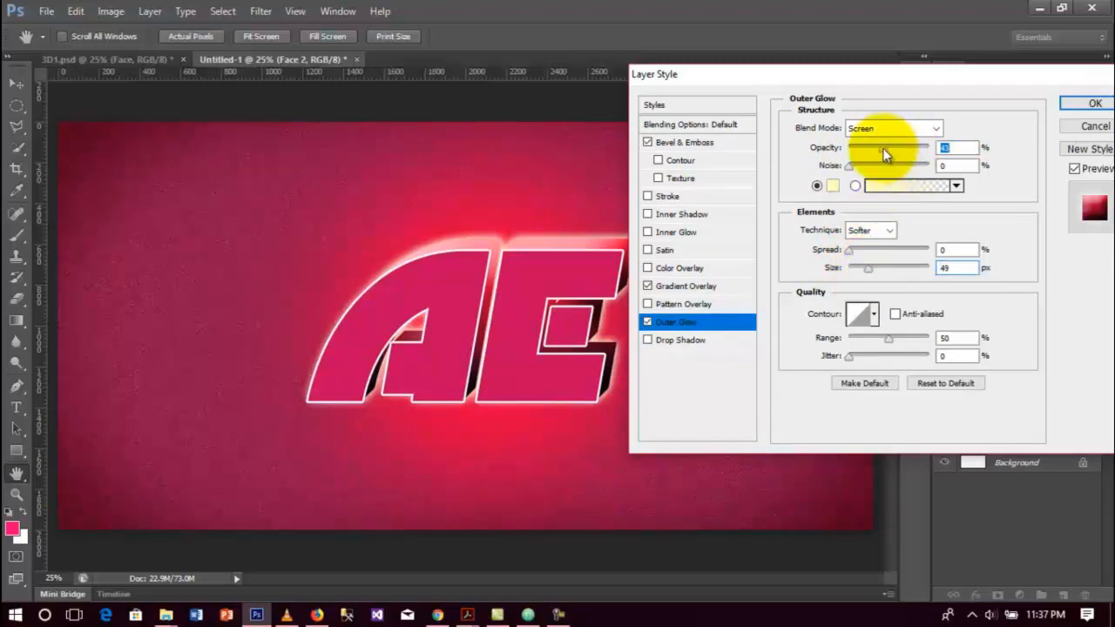
# Change the Face 2 Outer Glow to a light pinkish red with a size of 144 px and 41% opacity, and apply it.
pyautogui.click(829, 189)
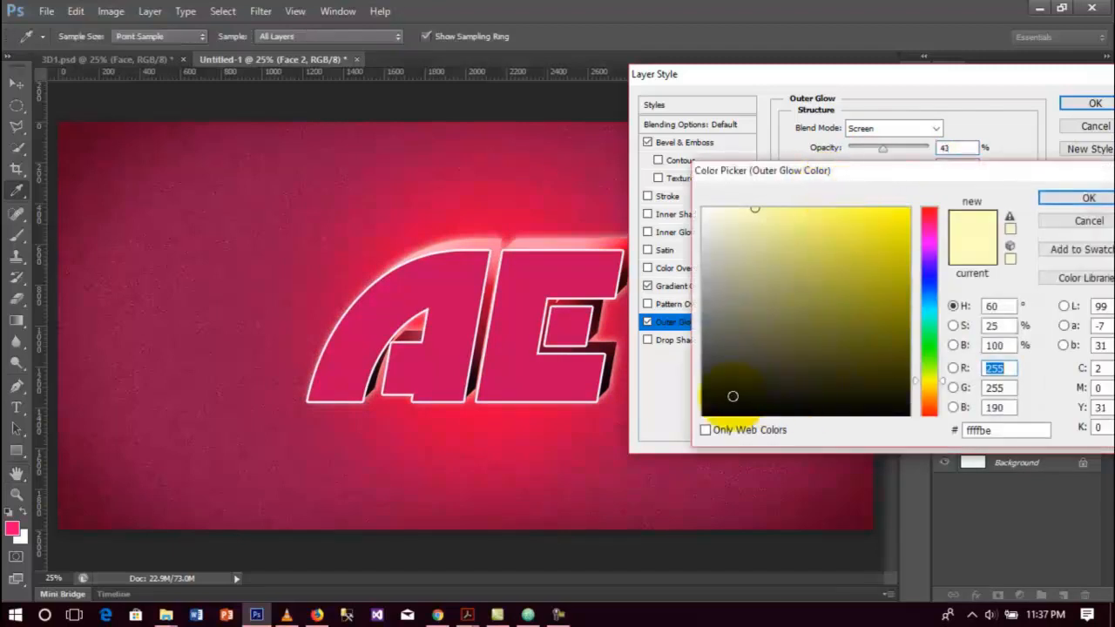
pyautogui.click(509, 226)
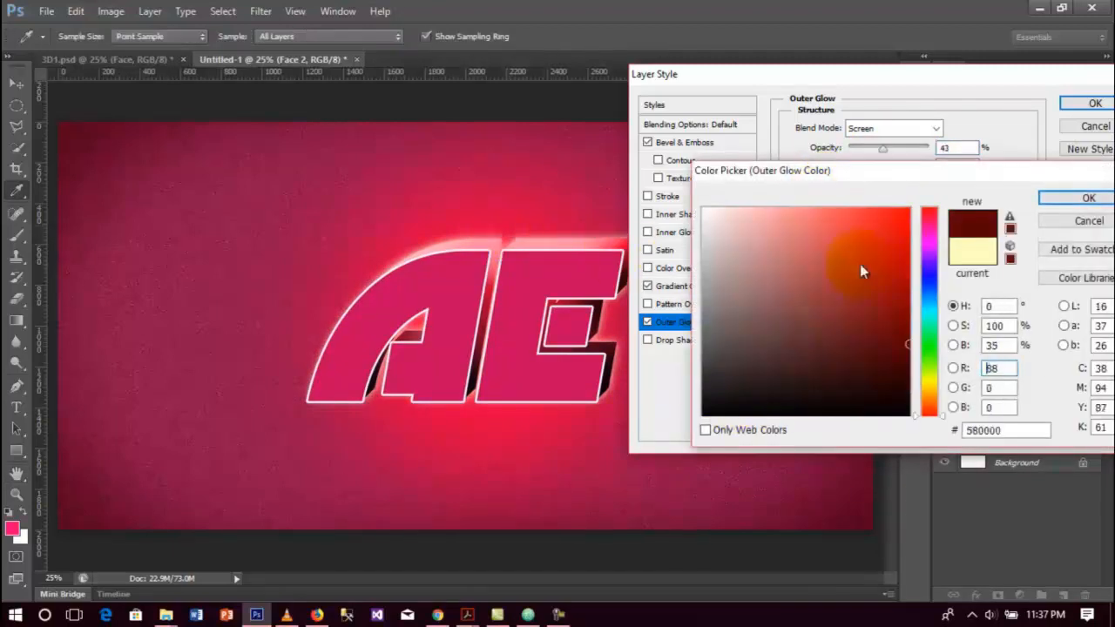
pyautogui.click(568, 282)
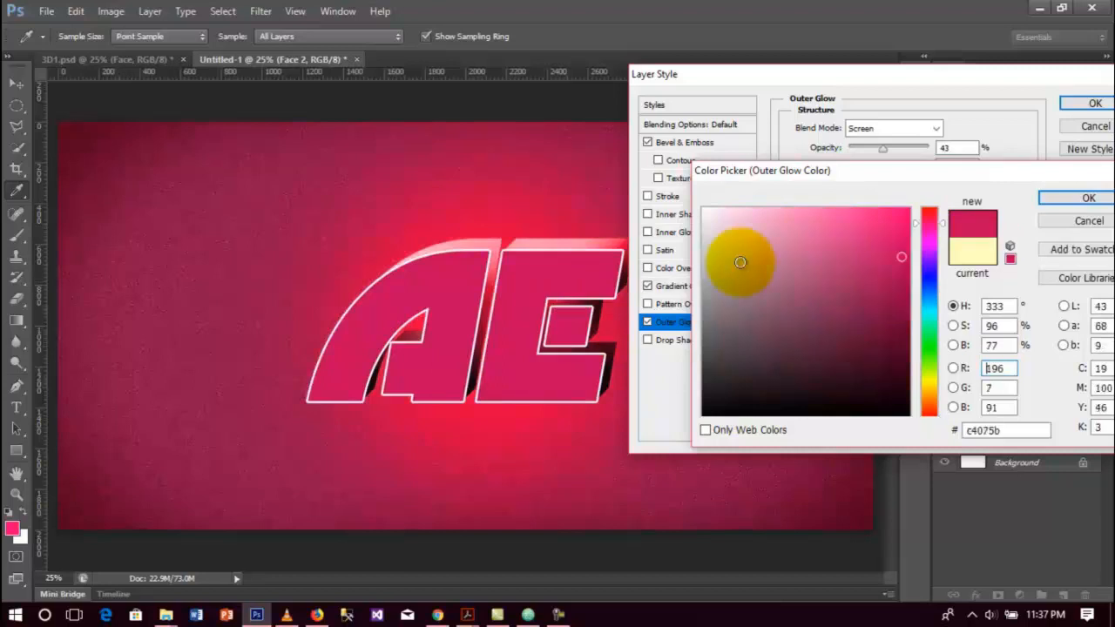
pyautogui.click(929, 216)
pyautogui.click(850, 213)
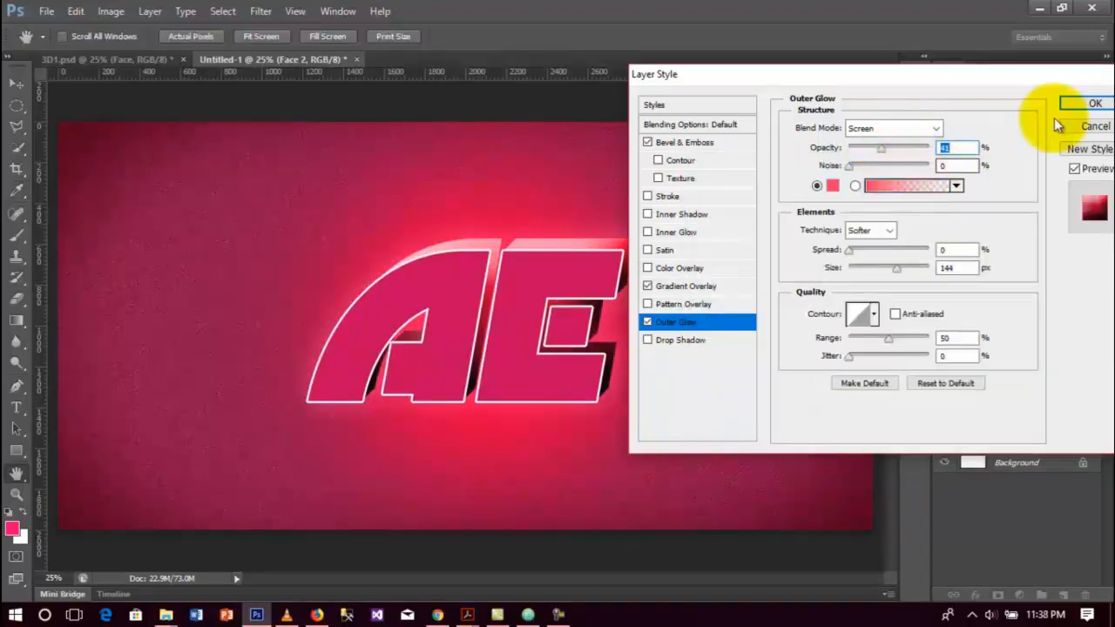
pyautogui.click(1079, 107)
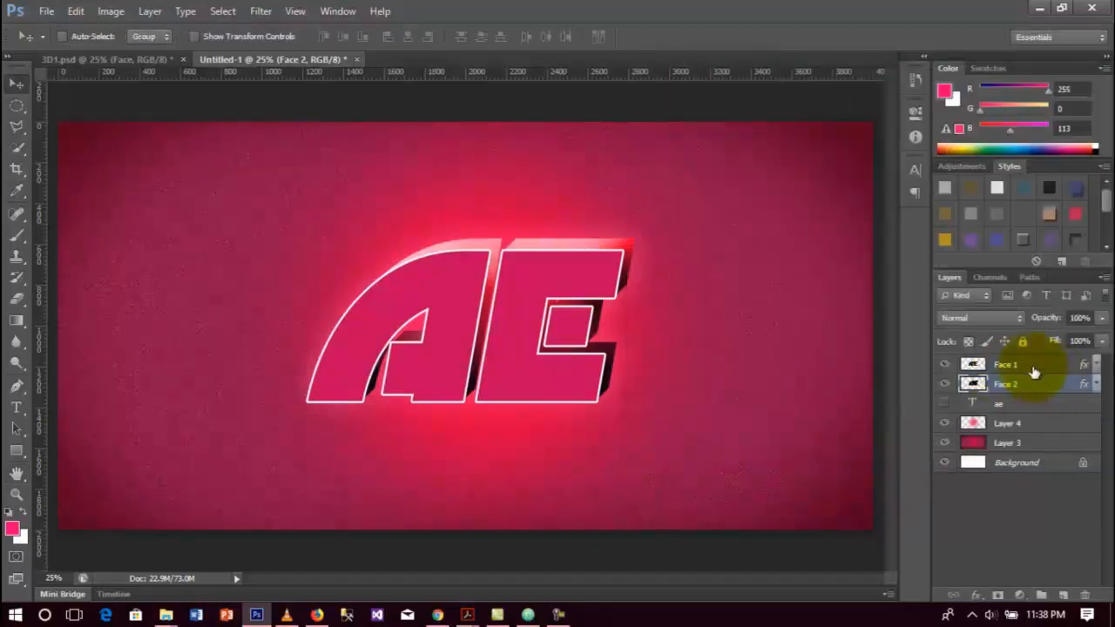
# Merge the Face 1 and Face 2 layers and add a Drop Shadow with an 83° angle, 35 px distance and 21 px size.
pyautogui.keyDown('shift'); pyautogui.click(1035, 371); pyautogui.keyUp('shift')
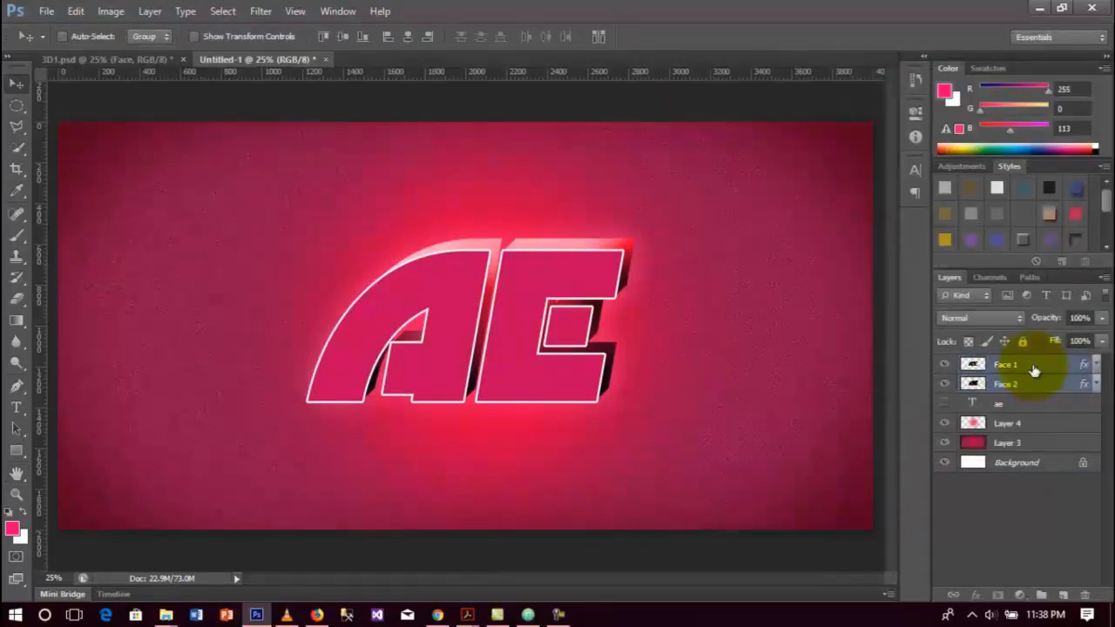
pyautogui.hotkey('ctrl', 'e')
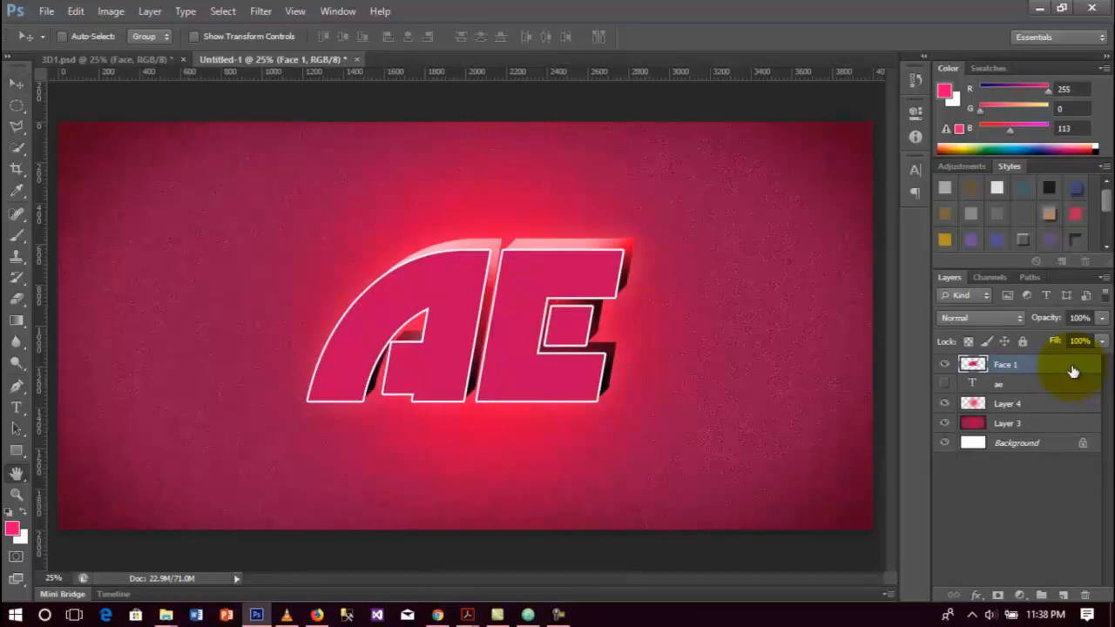
pyautogui.doubleClick(1074, 370)
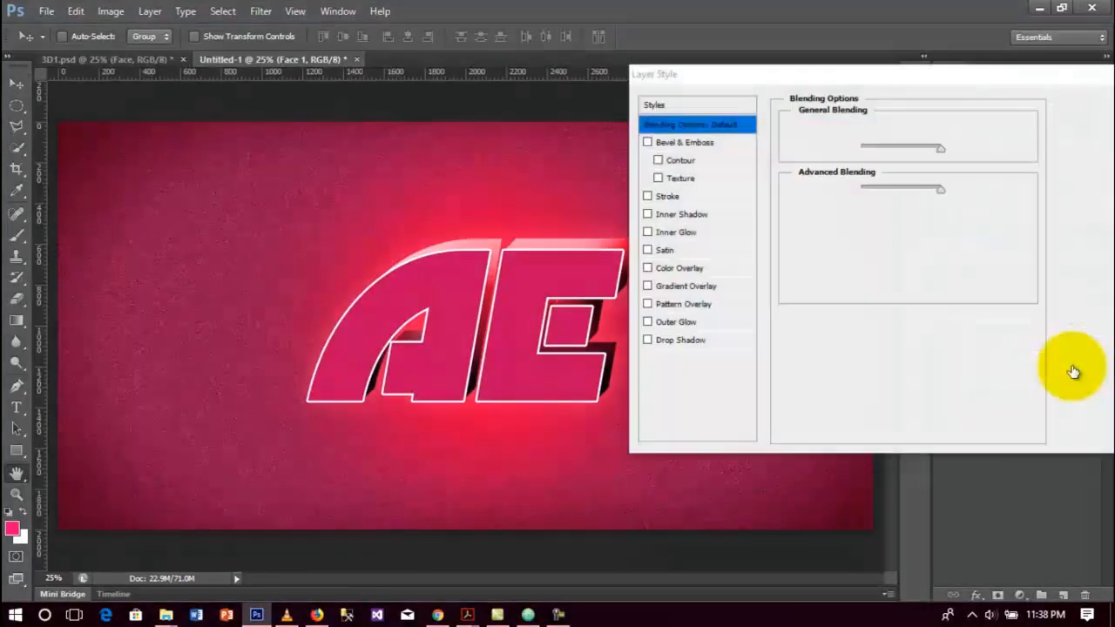
pyautogui.click(663, 344)
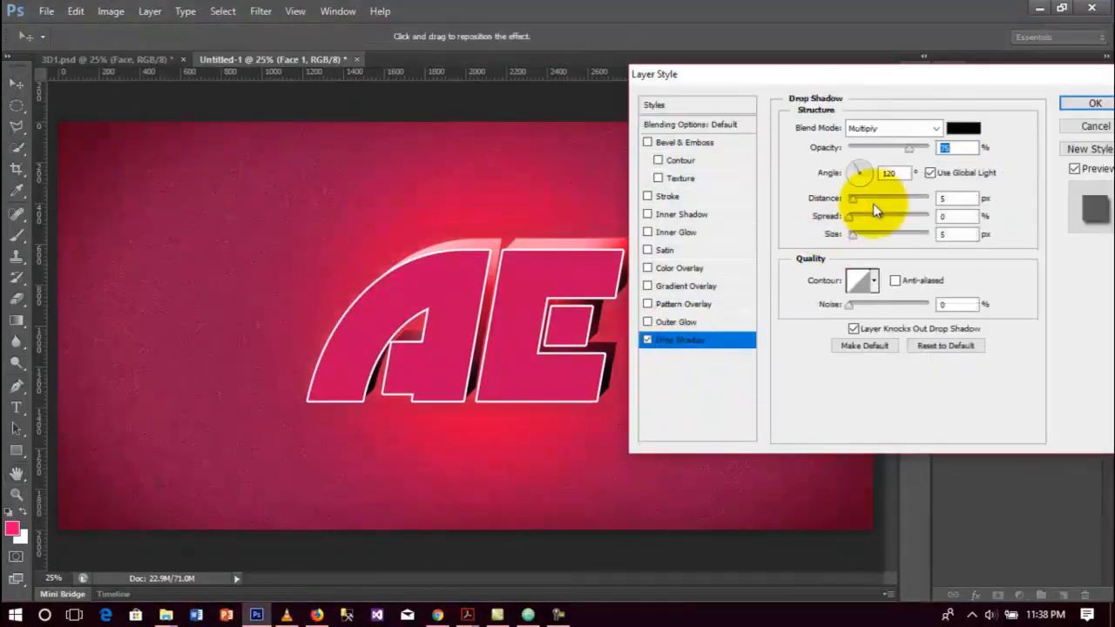
pyautogui.moveTo(858, 172)
pyautogui.mouseDown()
pyautogui.moveTo(864, 162)
pyautogui.moveTo(841, 178)
pyautogui.mouseUp()
pyautogui.click(903, 179)
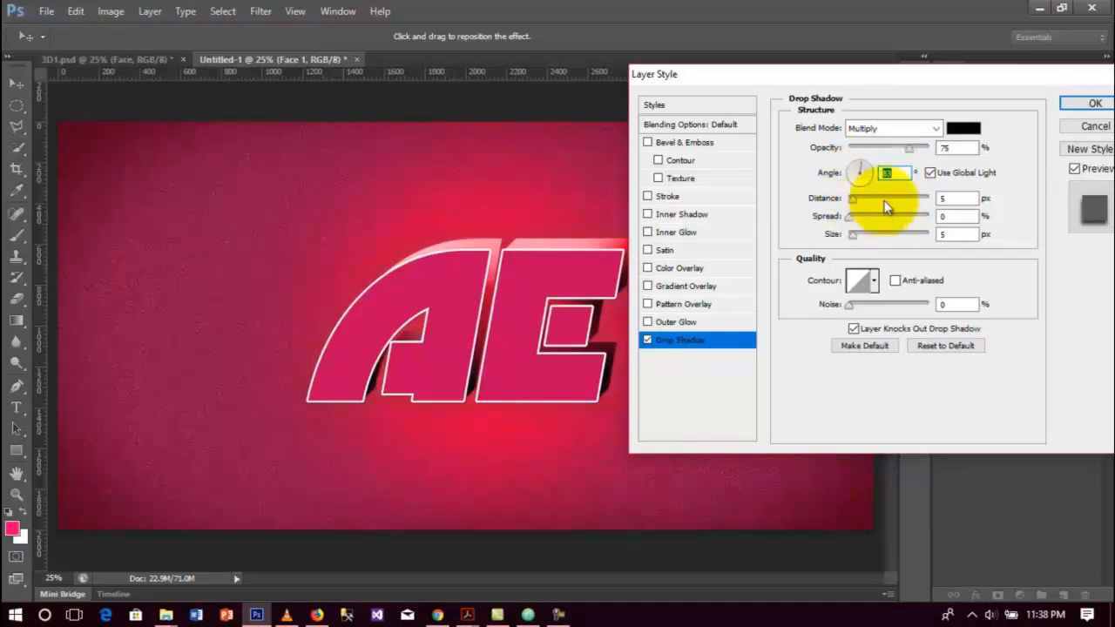
pyautogui.doubleClick(946, 198)
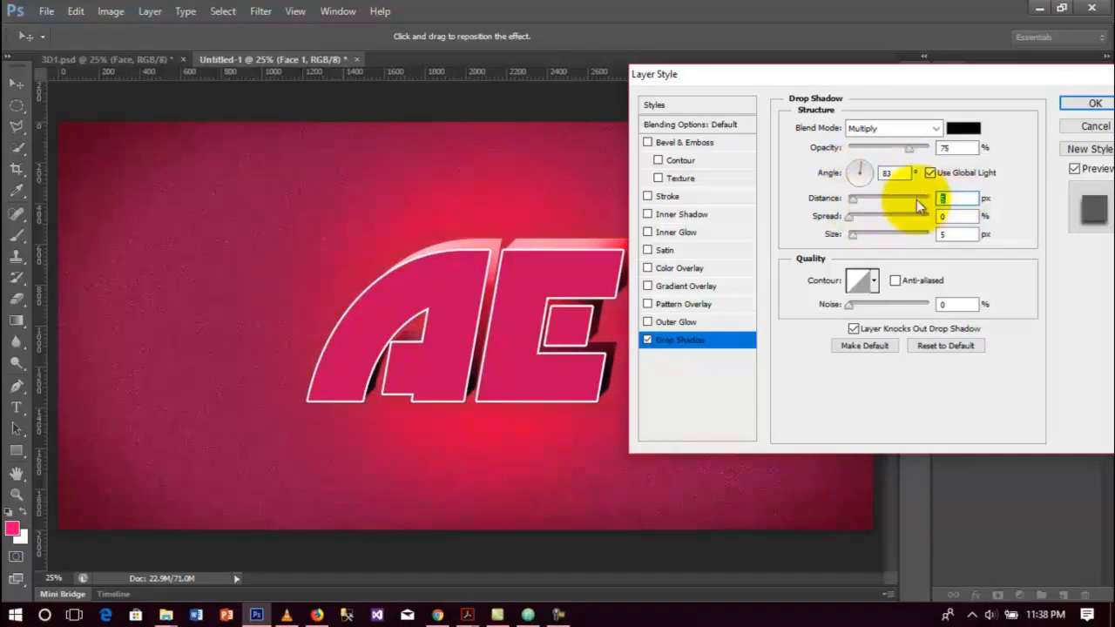
pyautogui.write('35')
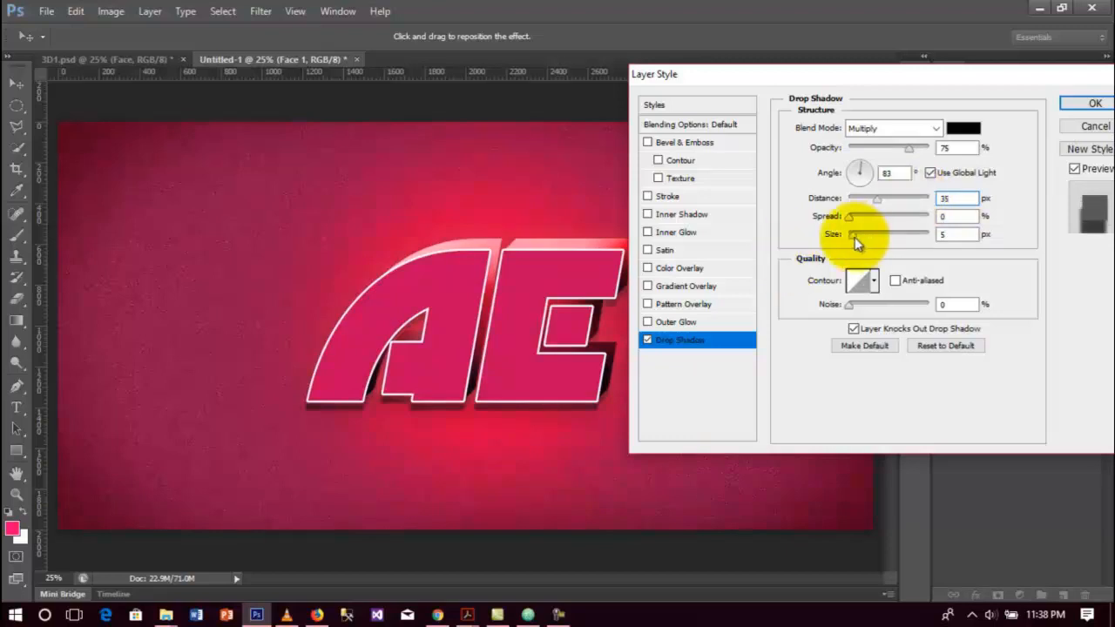
pyautogui.moveTo(855, 237); pyautogui.dragTo(860, 237)
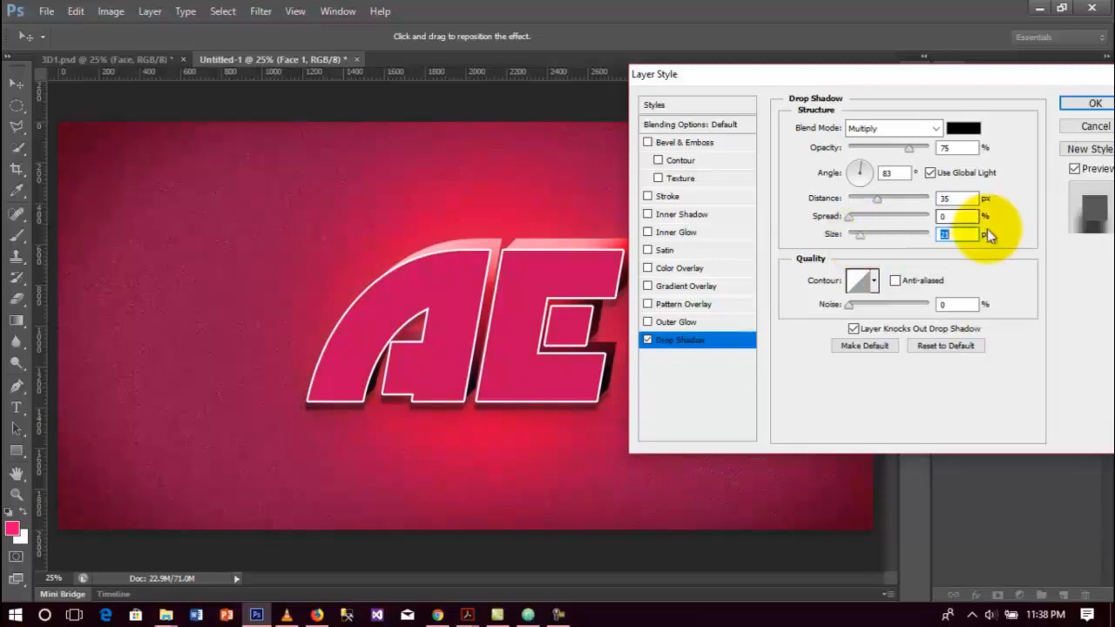
pyautogui.click(1095, 104)
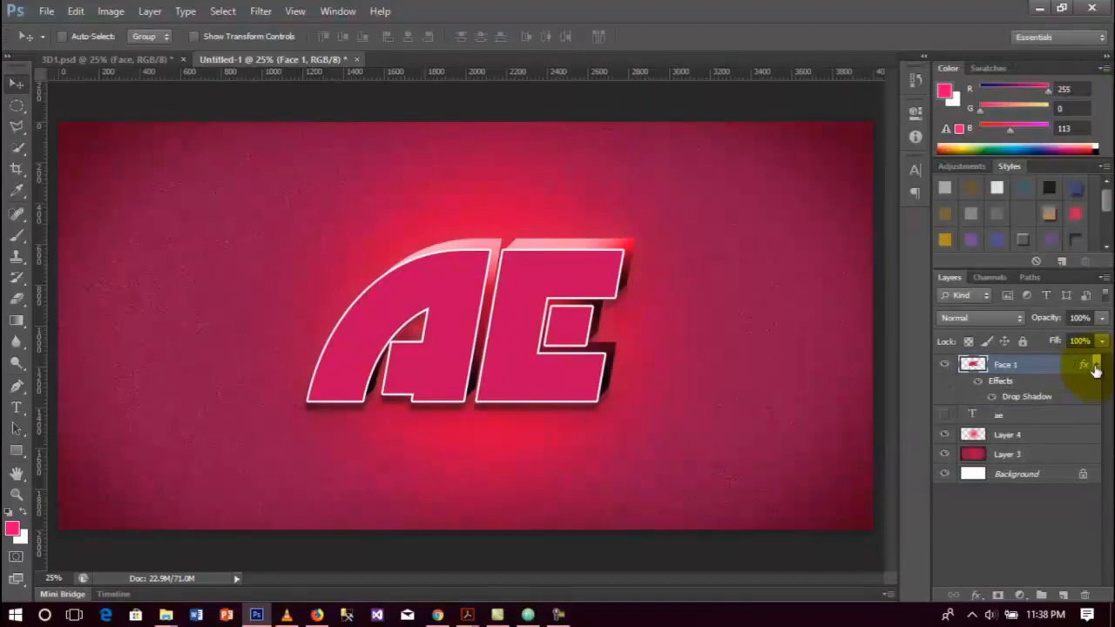
pyautogui.click(1095, 365)
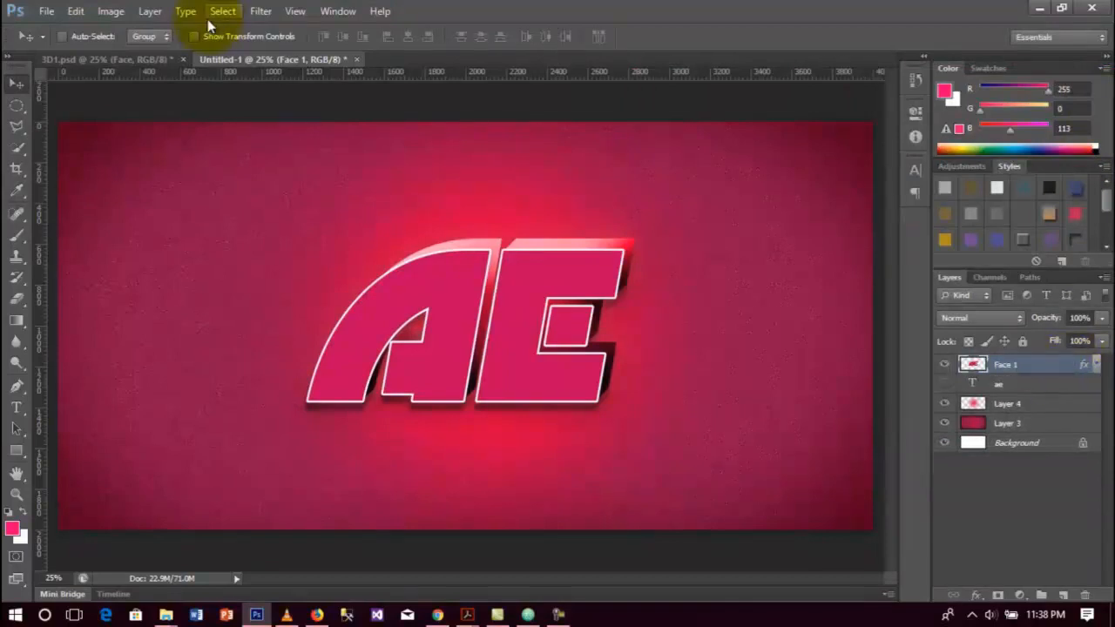
# Apply a midtone Color Balance of +51, +1, +30 to the merged Face 1 layer and expand its effects list.
pyautogui.click(110, 11)
pyautogui.moveTo(171, 57)
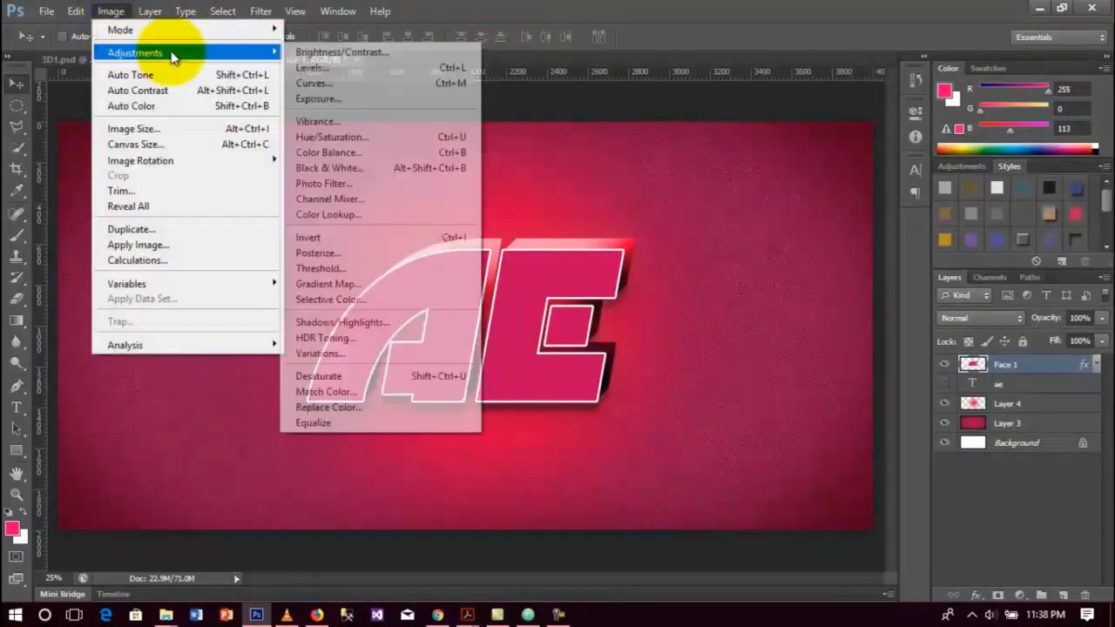
pyautogui.click(359, 155)
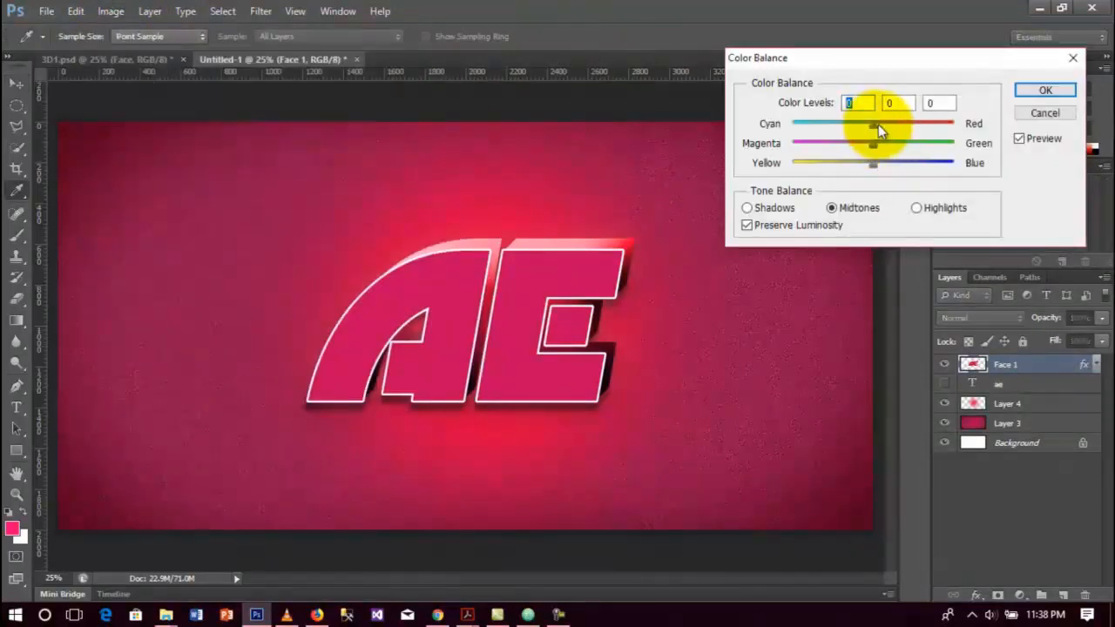
pyautogui.moveTo(907, 130); pyautogui.dragTo(914, 126)
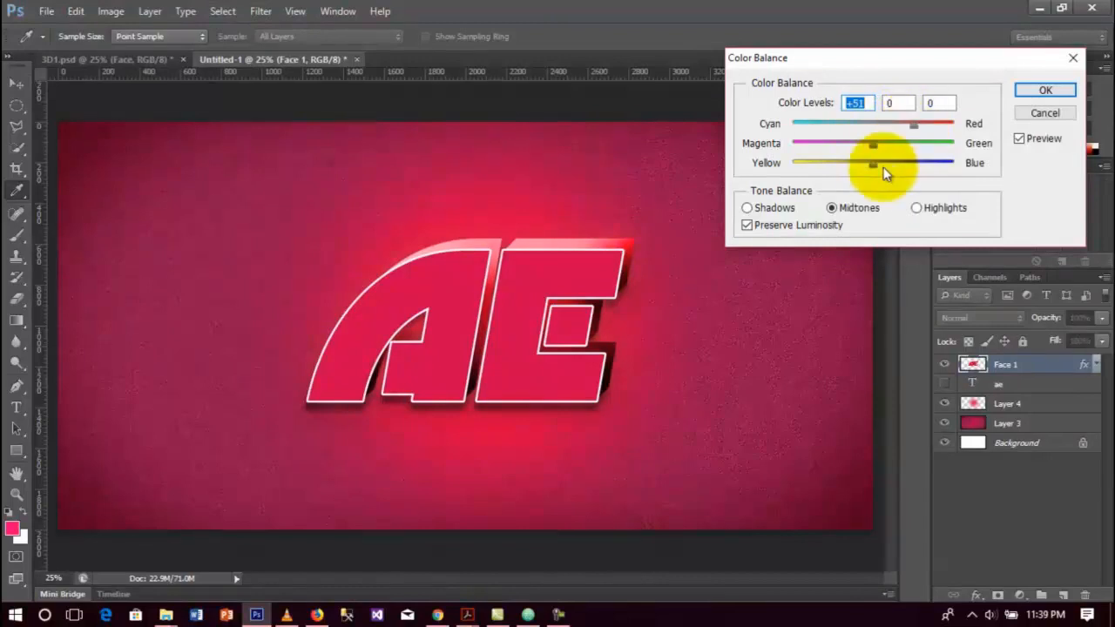
pyautogui.moveTo(873, 164); pyautogui.dragTo(880, 163)
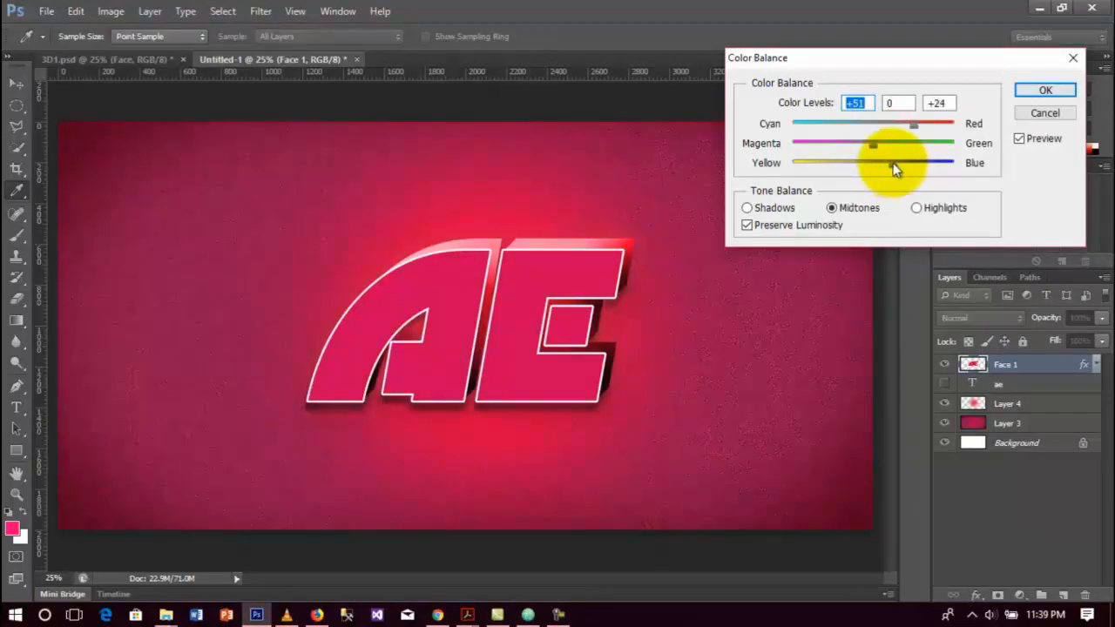
pyautogui.moveTo(896, 168); pyautogui.dragTo(874, 142)
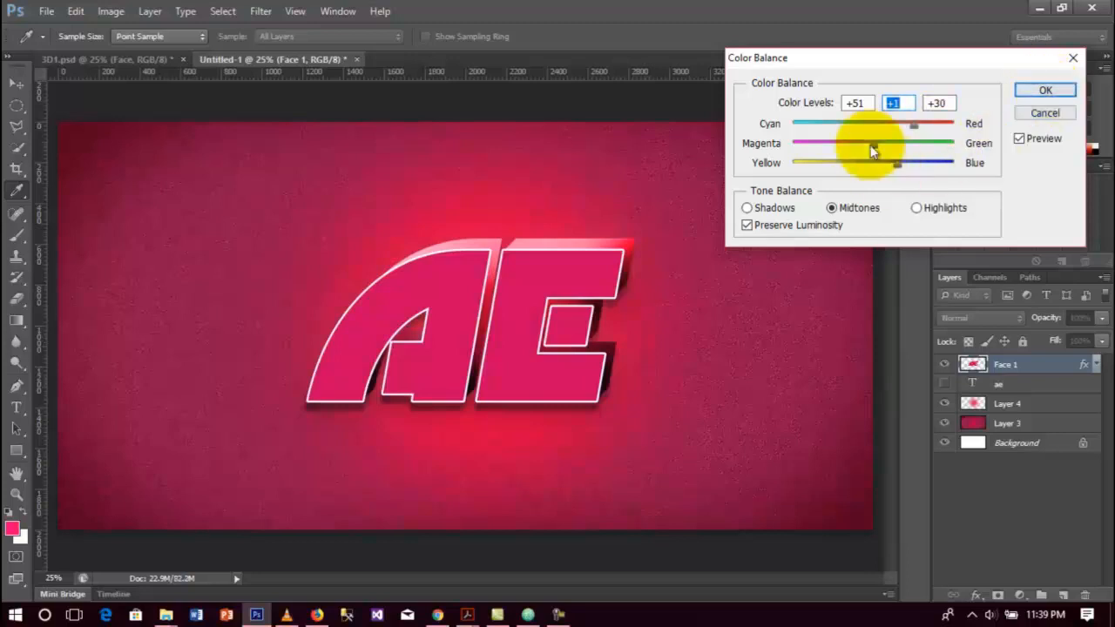
pyautogui.click(1043, 92)
pyautogui.press('v')
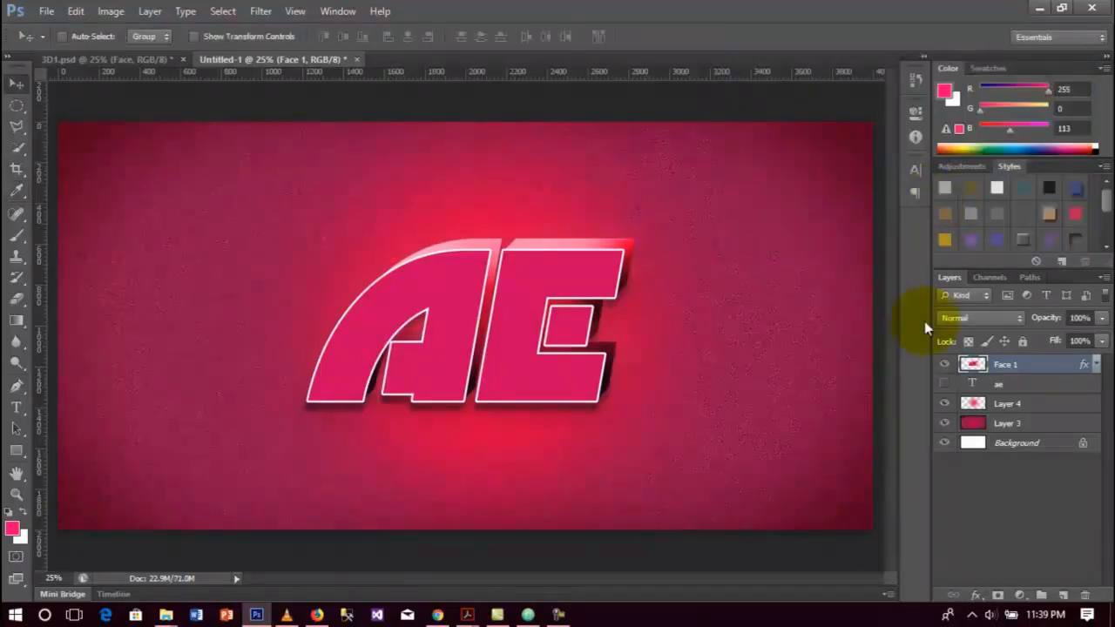
pyautogui.click(1095, 365)
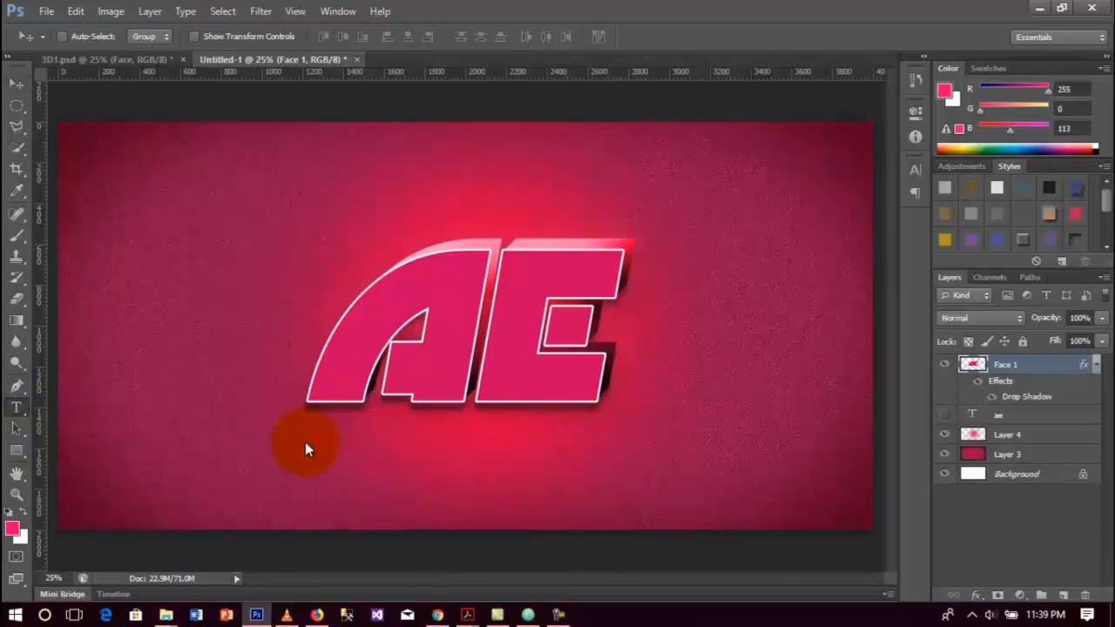
# Set the Type tool's font to MinstrelPosterWHG.
pyautogui.press('t')
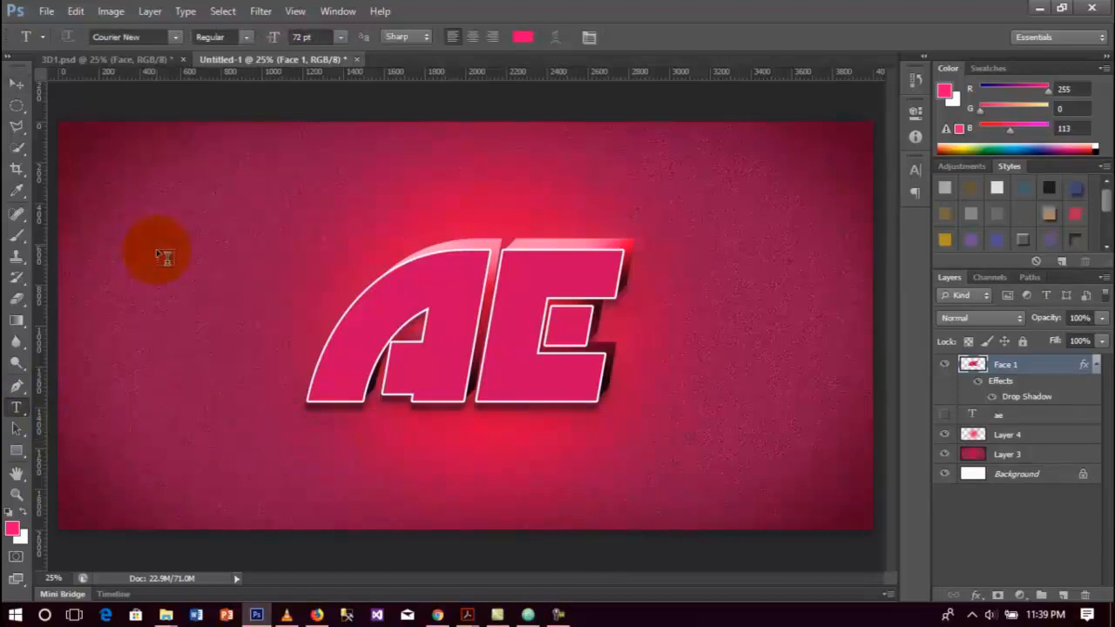
pyautogui.click(171, 39)
pyautogui.click(128, 39)
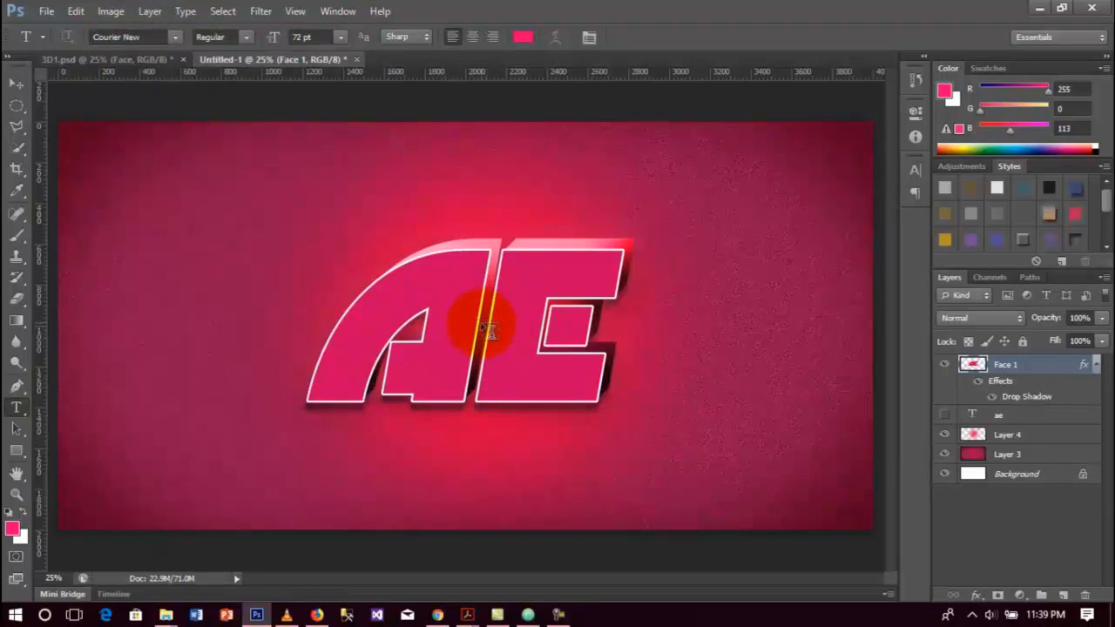
pyautogui.click(135, 36)
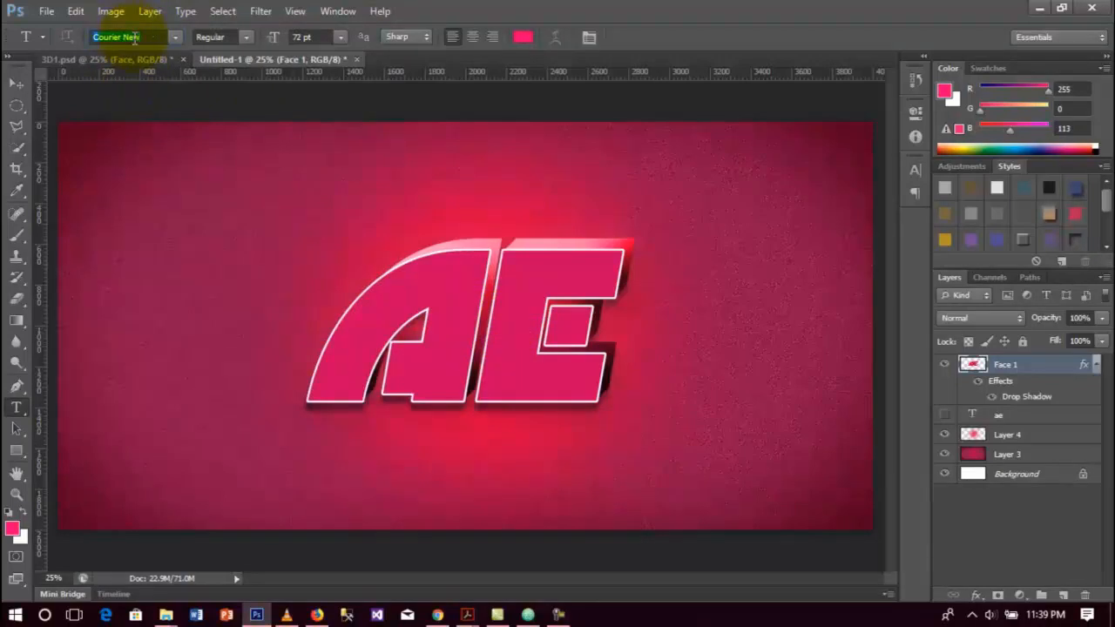
pyautogui.write('MICRODOT')
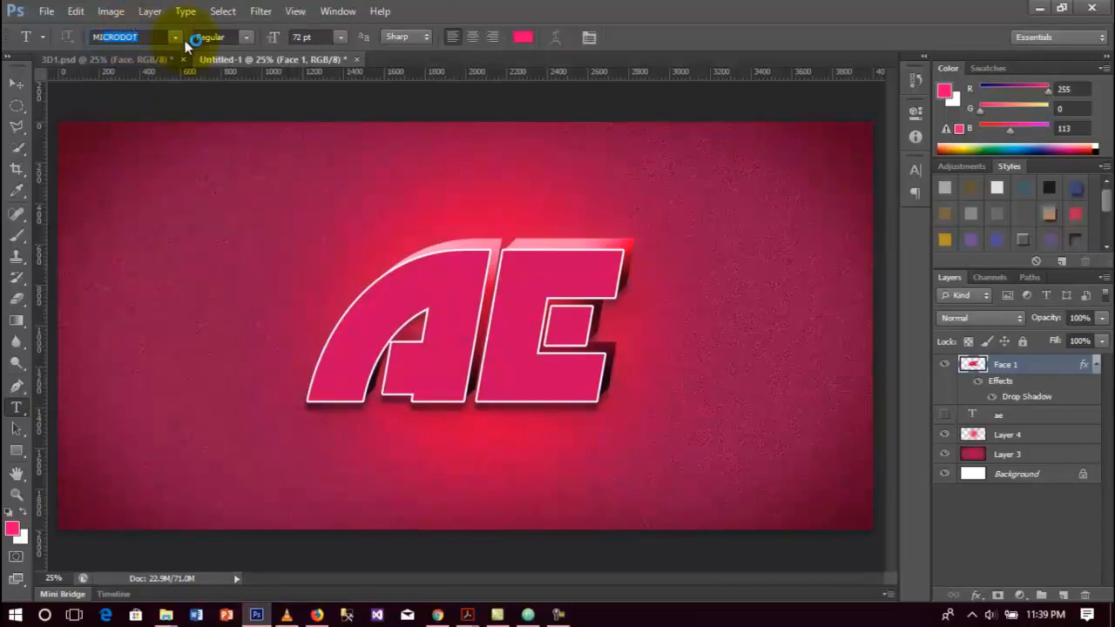
pyautogui.click(171, 40)
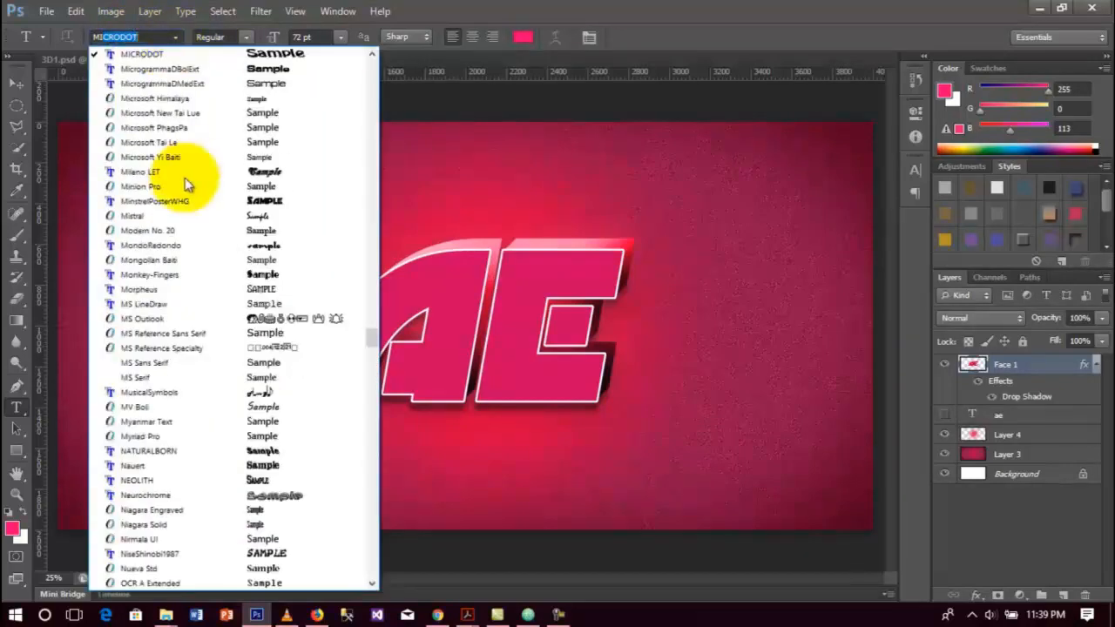
pyautogui.click(183, 212)
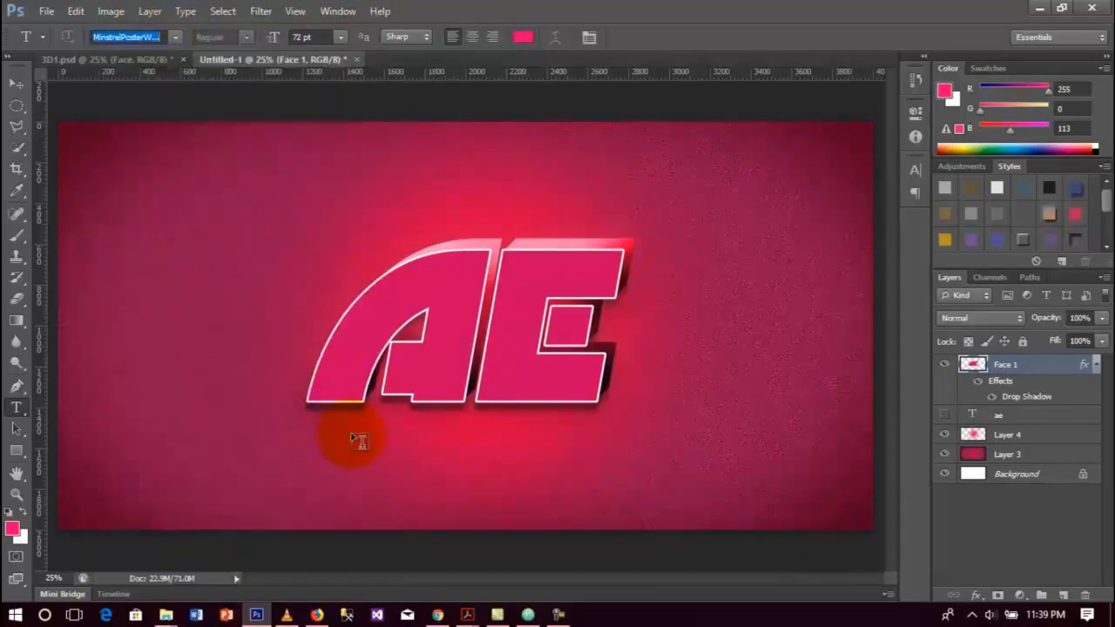
# Add the text "DOSKY CREATIONS" in black (000000) at 72 pt just below the AE logo.
pyautogui.click(524, 38)
pyautogui.moveTo(749, 376); pyautogui.dragTo(598, 497)
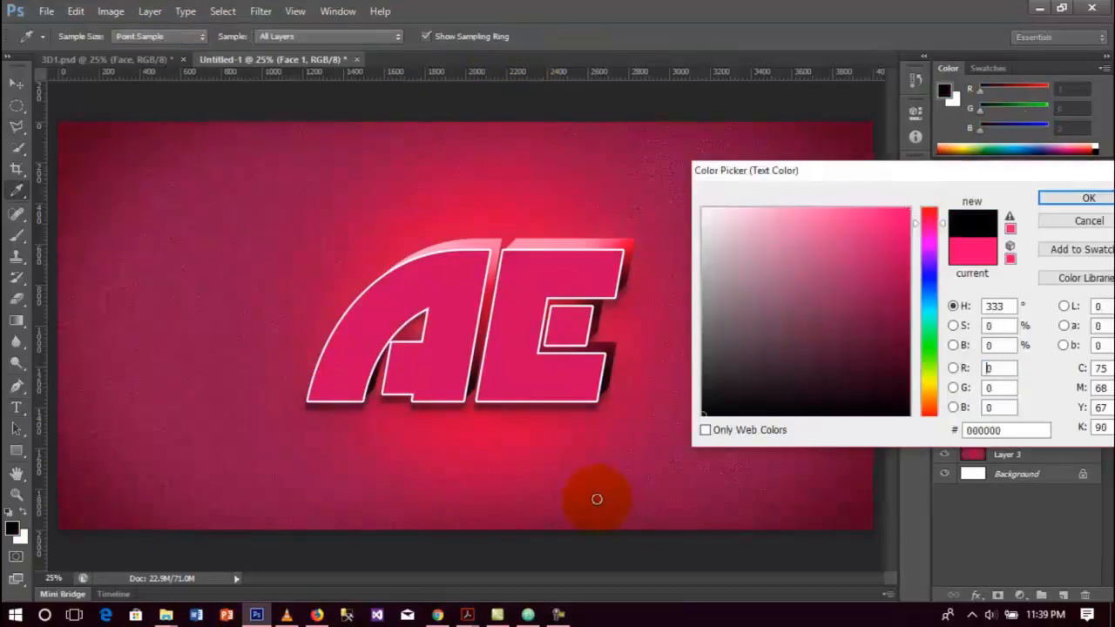
pyautogui.click(1044, 201)
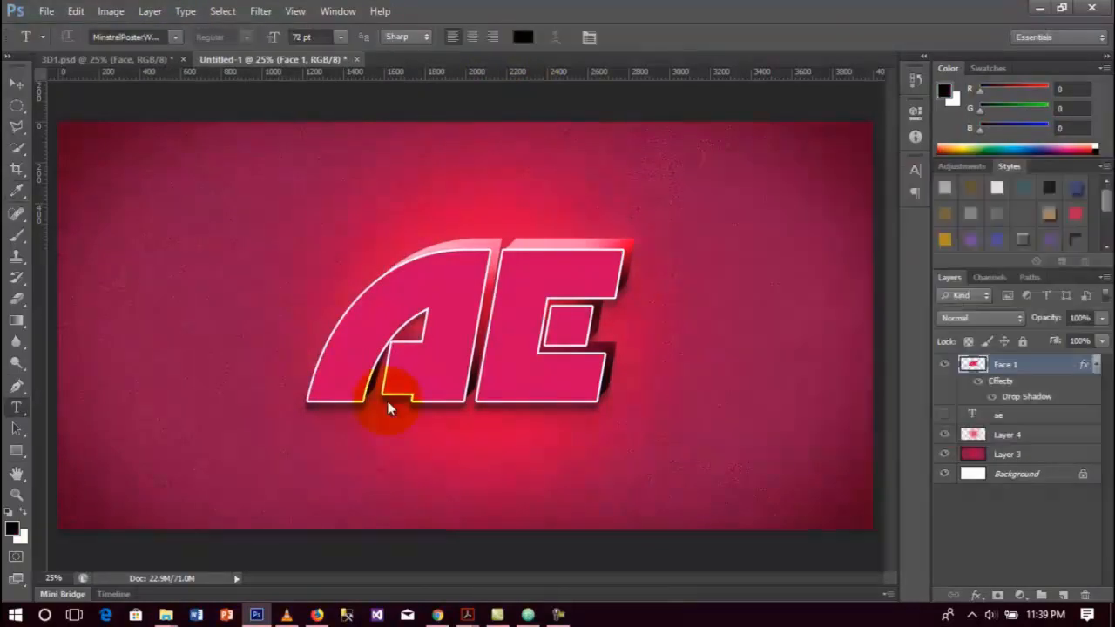
pyautogui.click(334, 439)
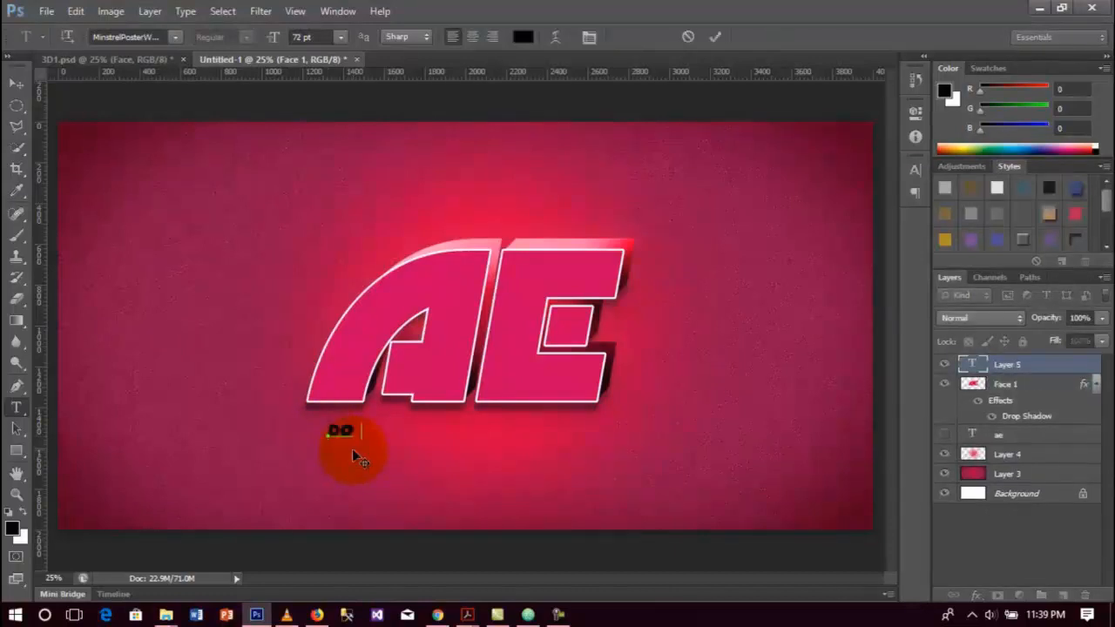
pyautogui.write('DOSKY CREATIONS')
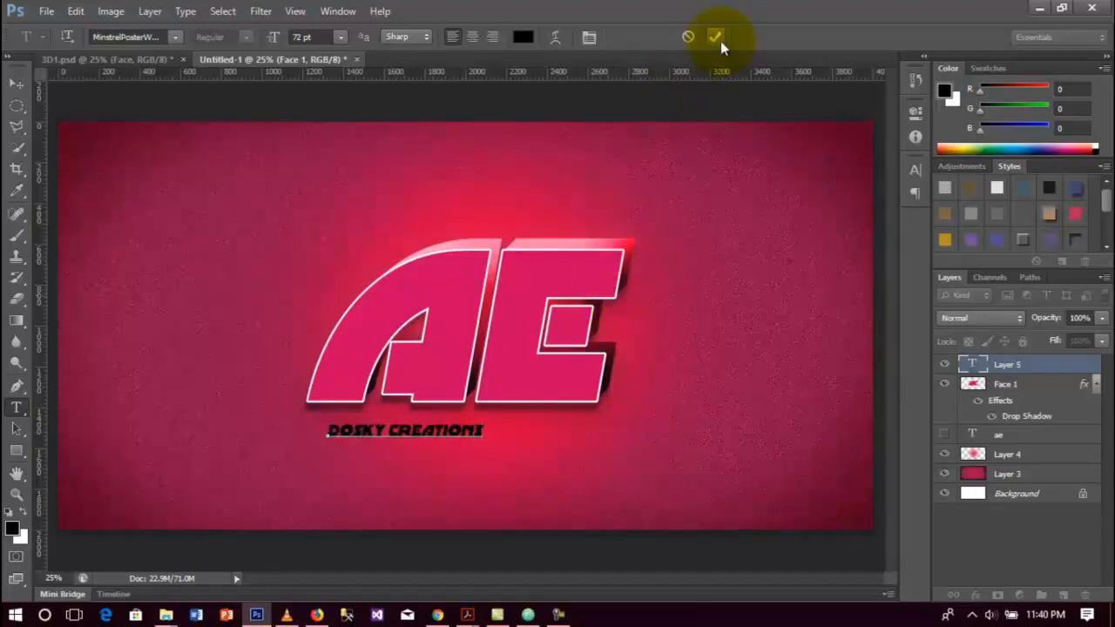
pyautogui.click(718, 39)
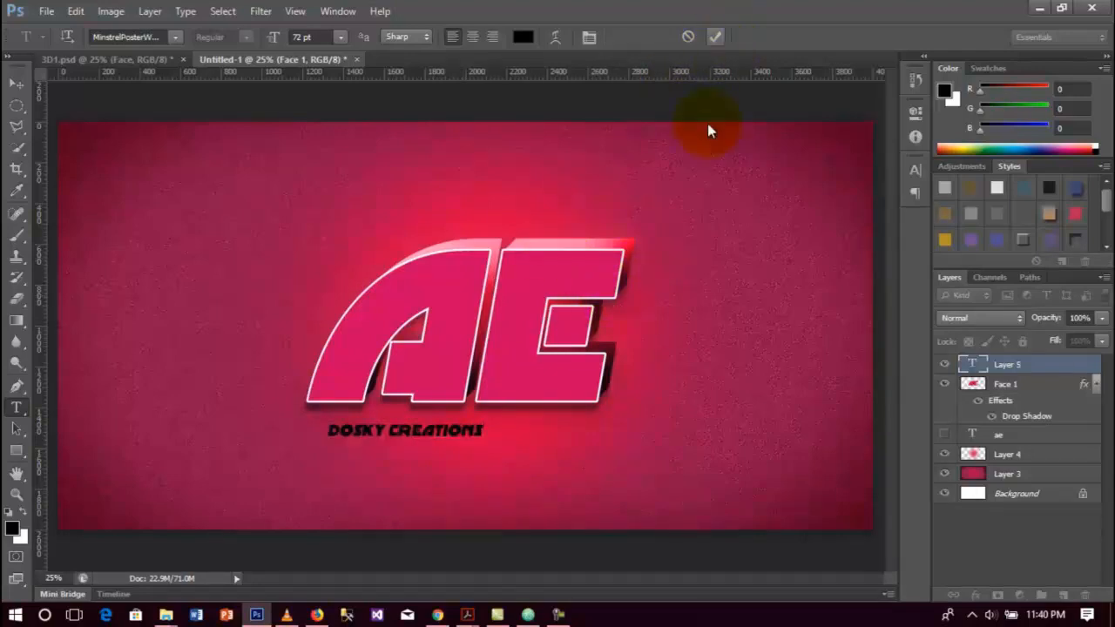
# Position the DOSKY CREATIONS text directly under the logo and set its tracking to 740 to match the logo's width.
pyautogui.click(17, 84)
pyautogui.moveTo(403, 439); pyautogui.dragTo(429, 434)
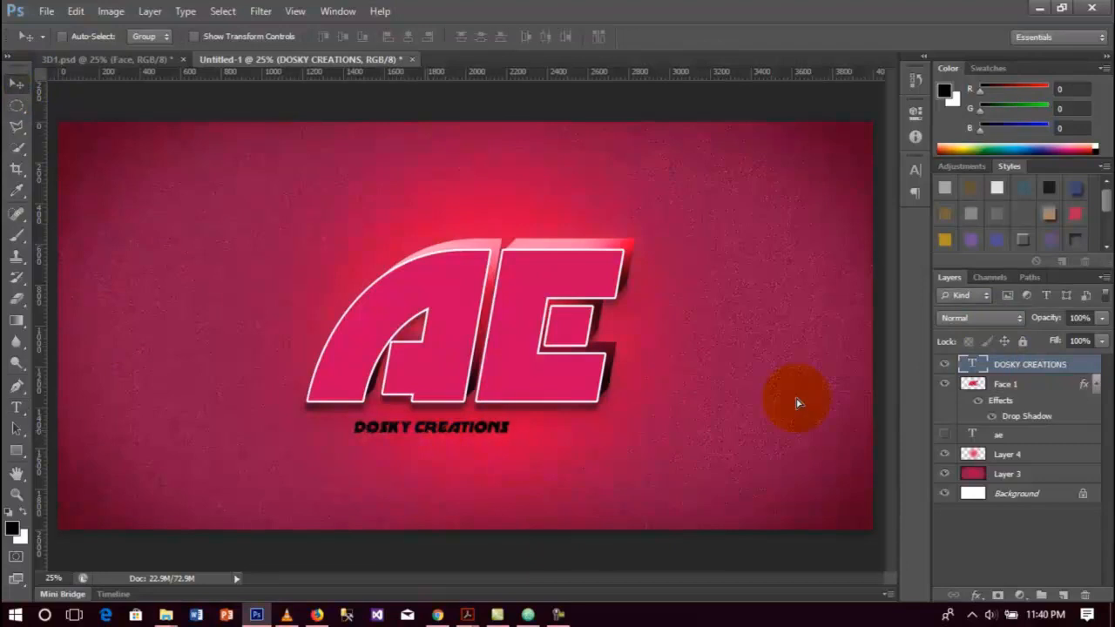
pyautogui.click(913, 172)
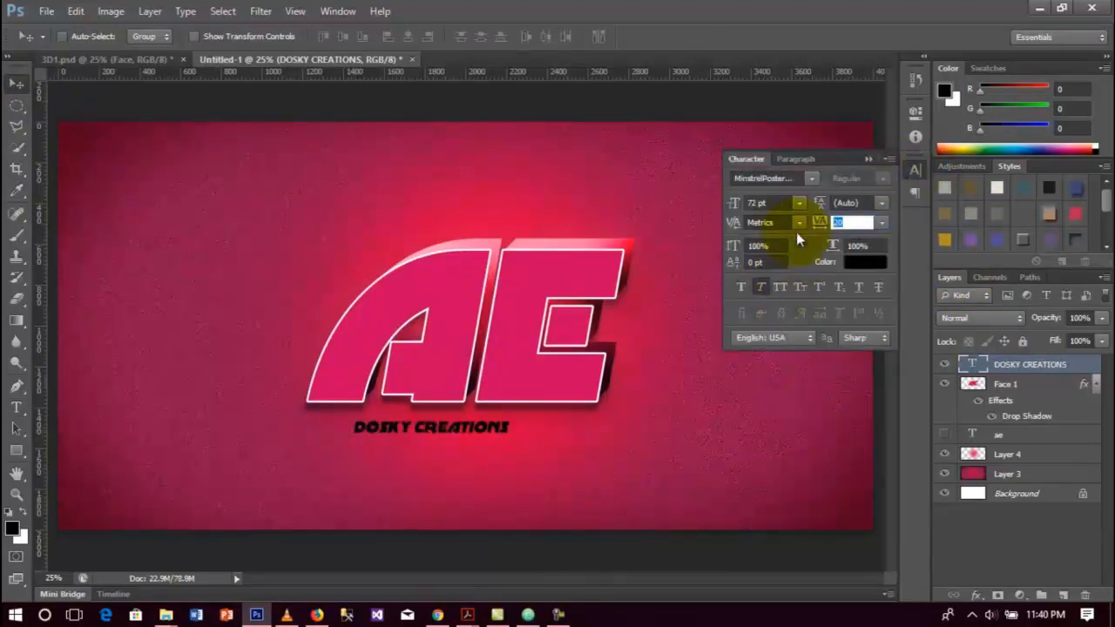
pyautogui.moveTo(820, 233)
pyautogui.mouseDown()
pyautogui.moveTo(841, 239)
pyautogui.moveTo(820, 234)
pyautogui.mouseUp()
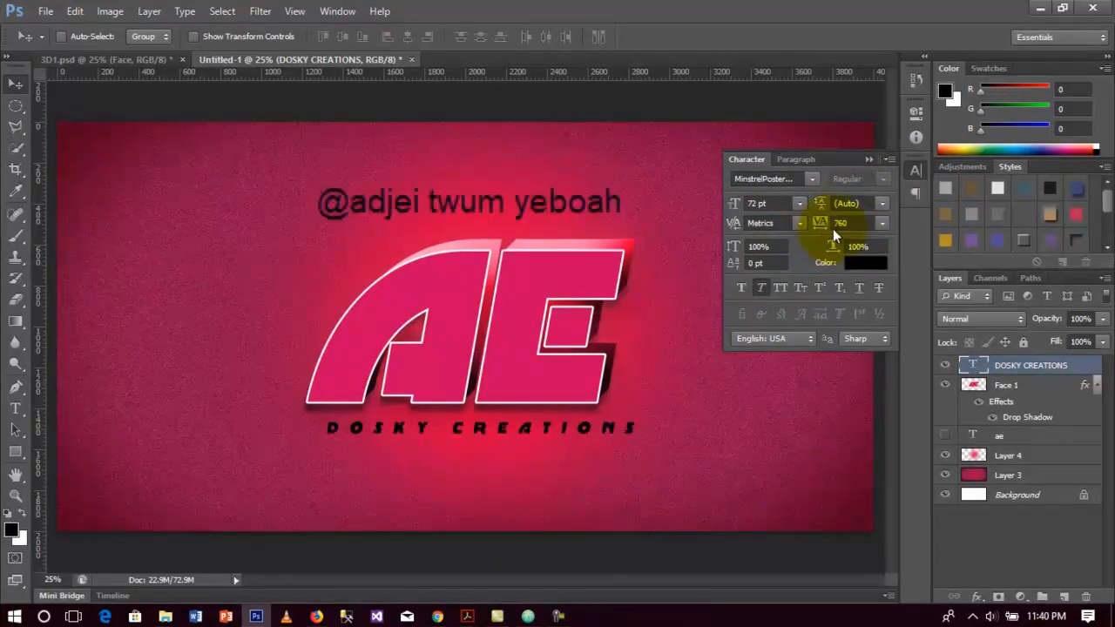
pyautogui.moveTo(555, 433); pyautogui.dragTo(524, 438)
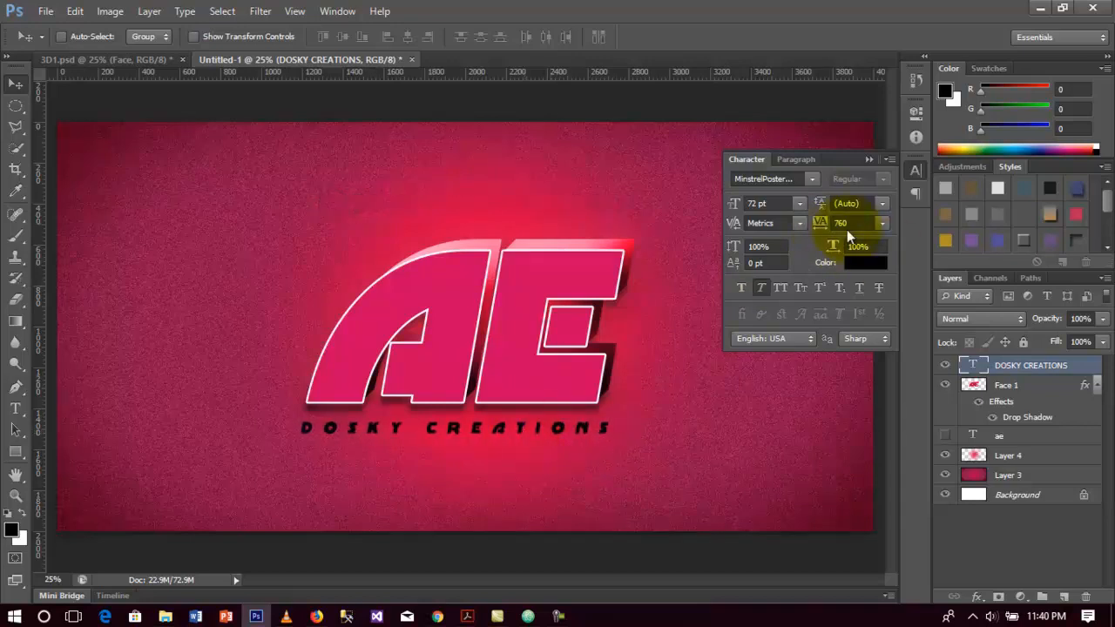
pyautogui.click(820, 231)
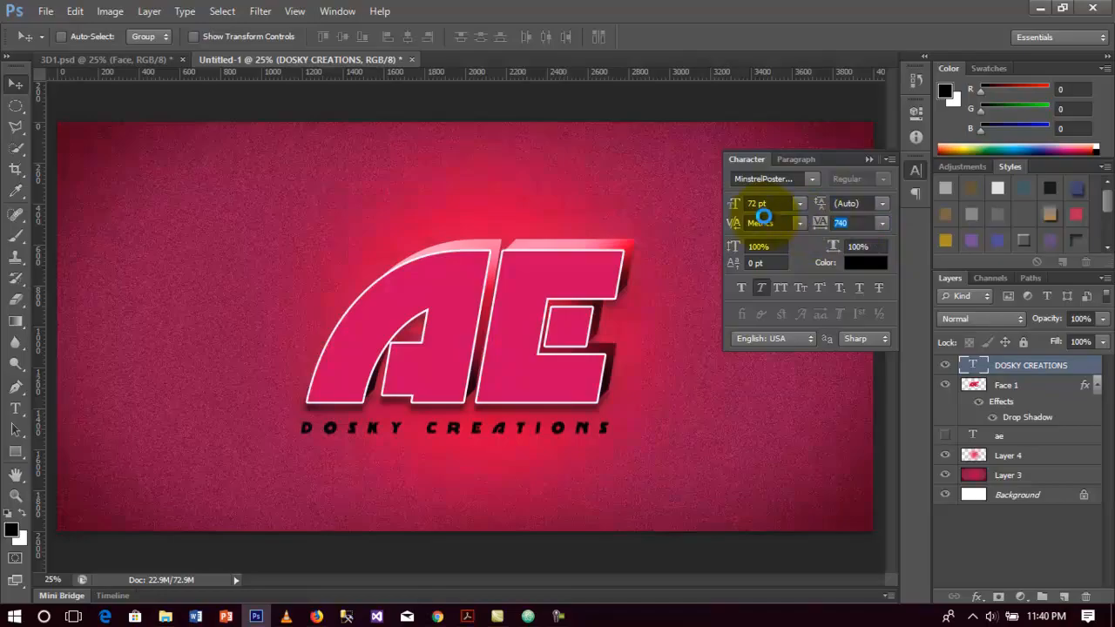